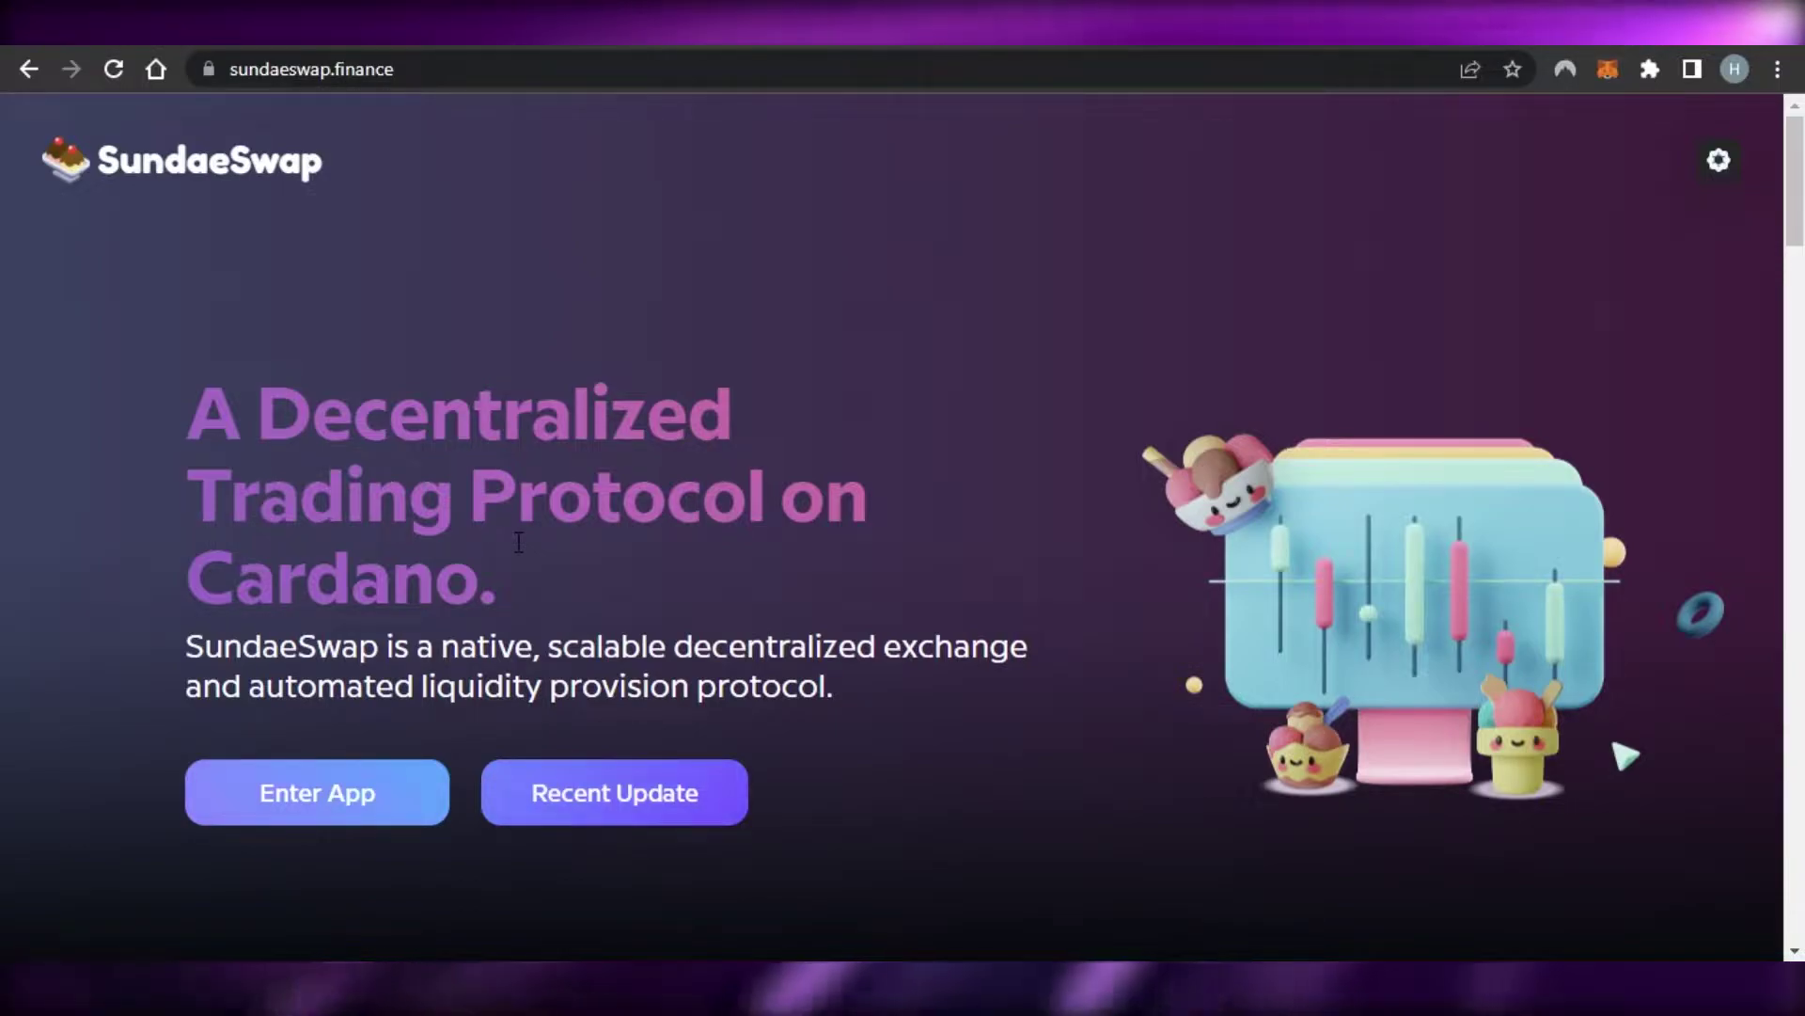
Step: Scroll the landing page, then enter the exchange app at exchange.sundaeswap.finance
scroll(1531, 357, "down", 5)
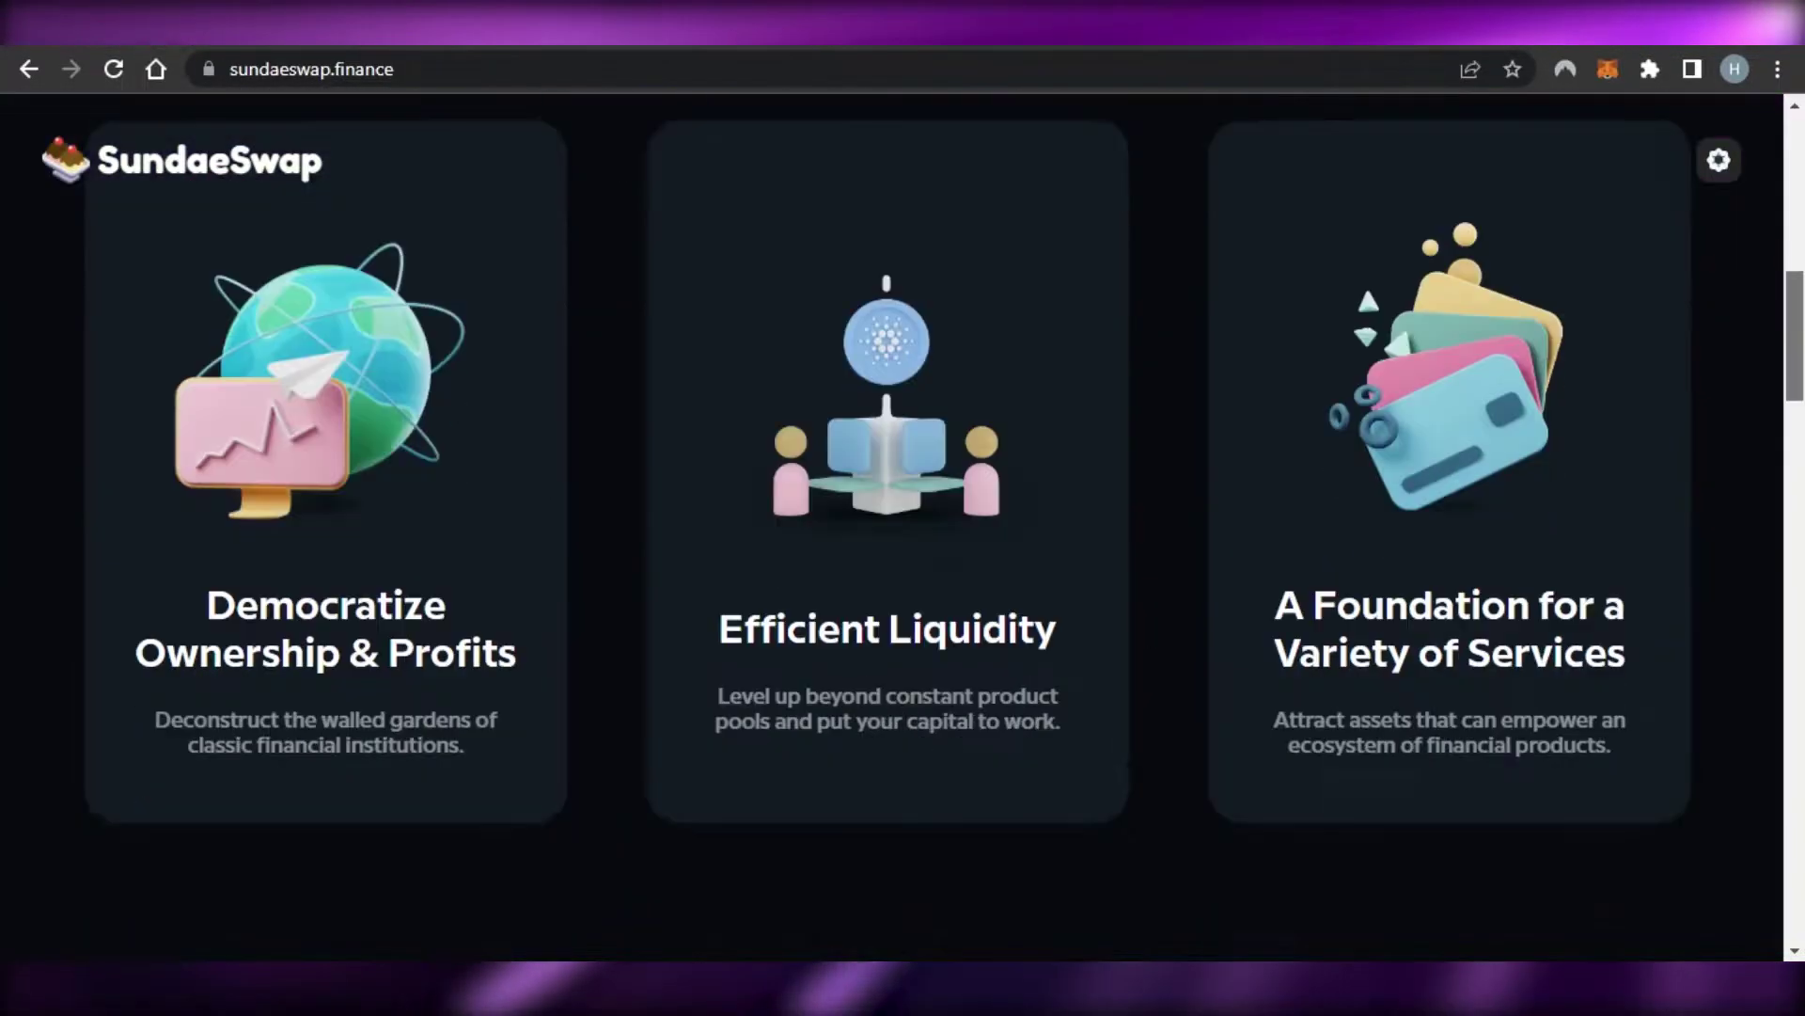
scroll(1532, 357, "down", 5)
scroll(1532, 357, "up", 15)
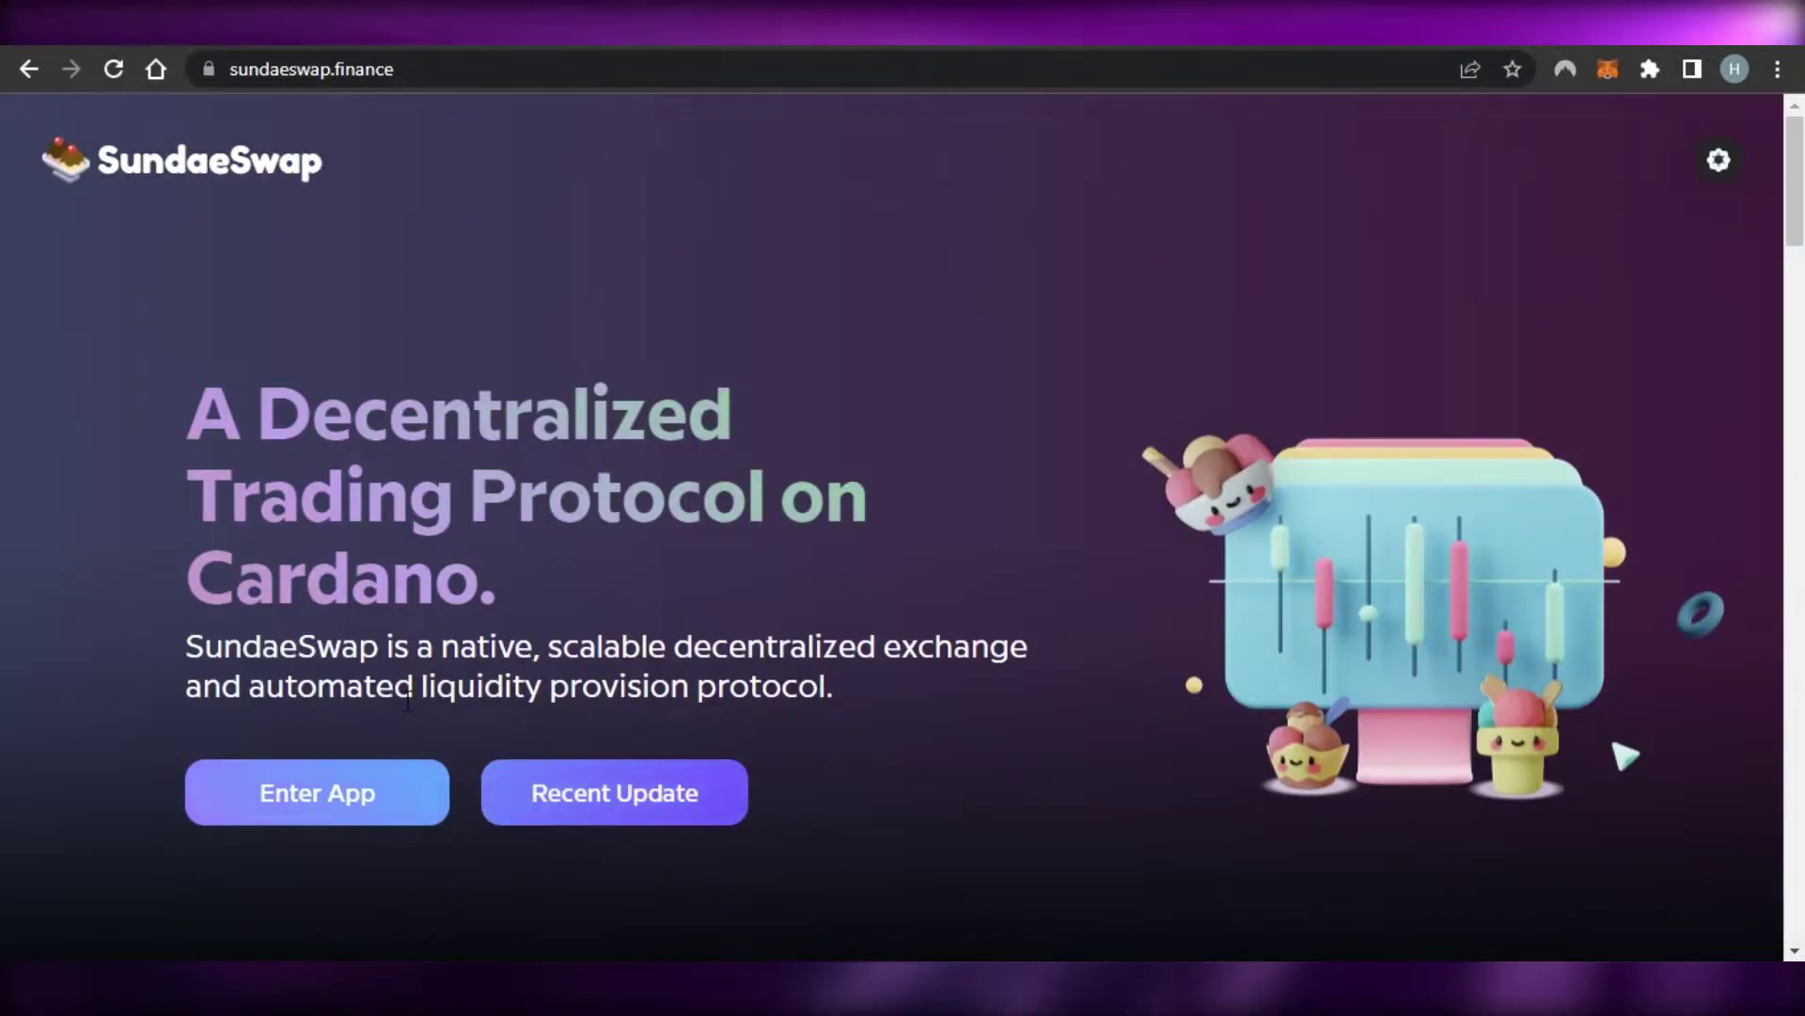
left_click(314, 807)
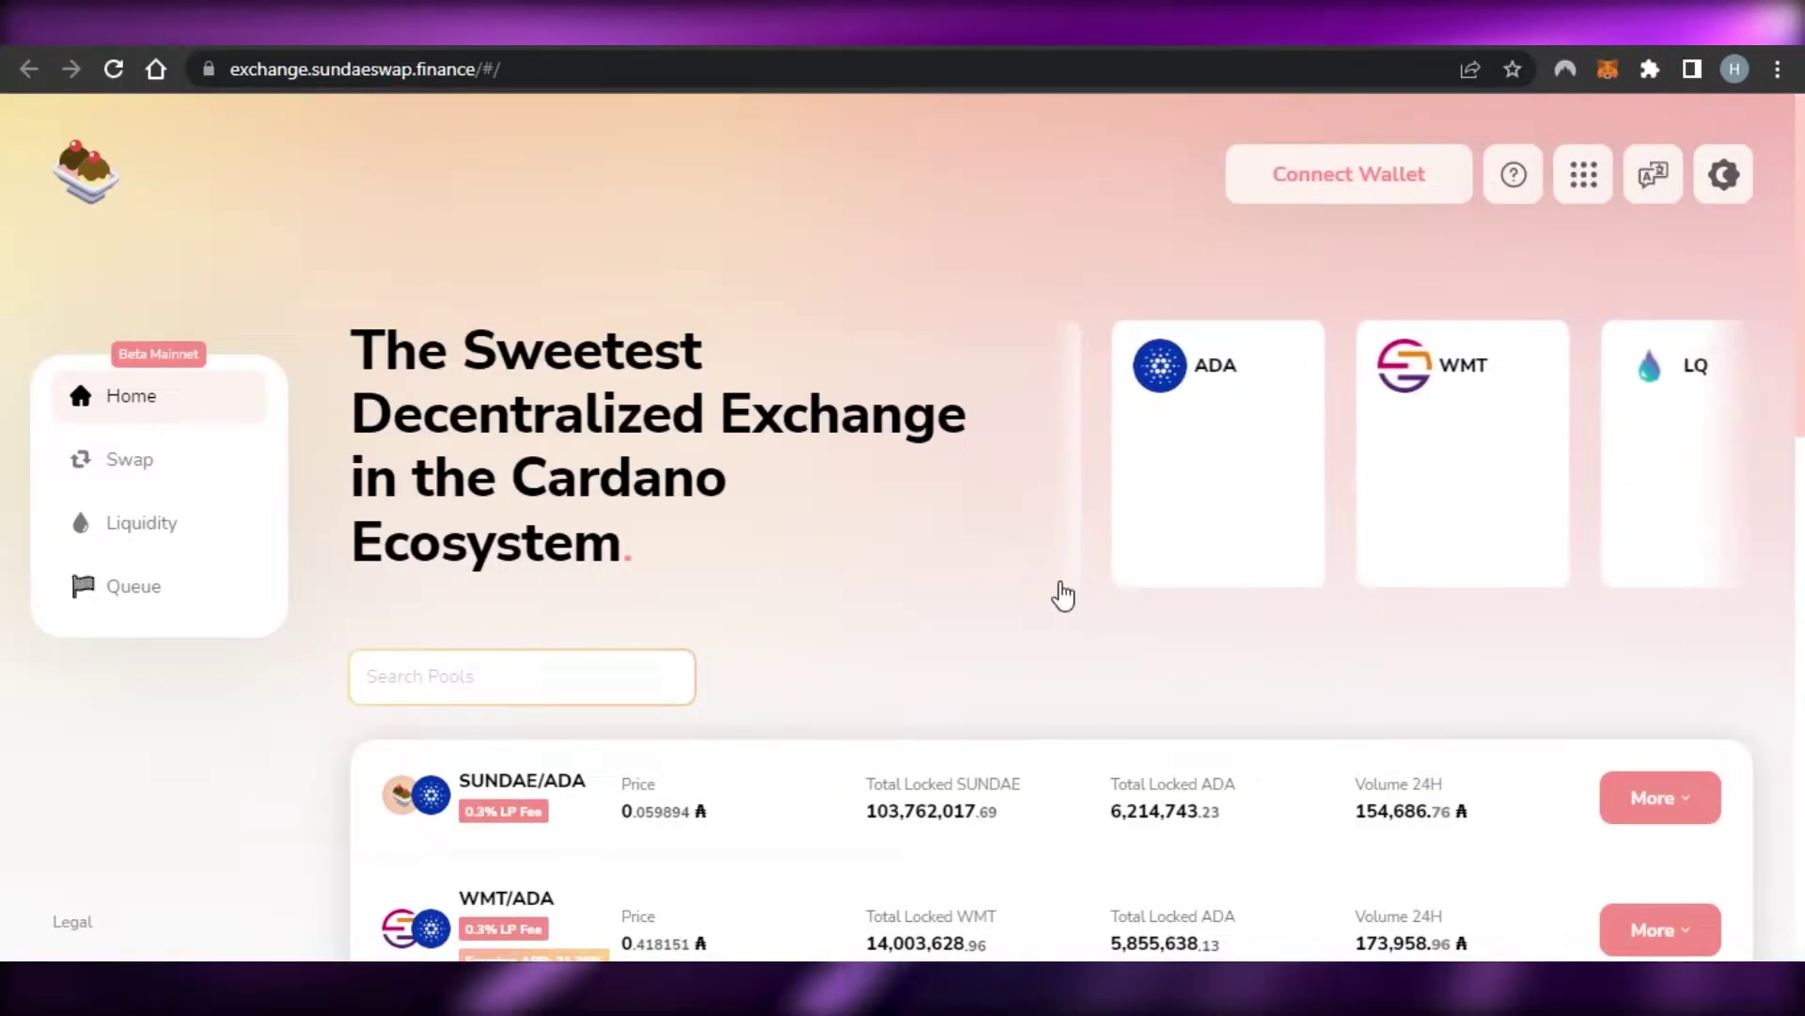
scroll(1053, 564, "down", 5)
scroll(1053, 564, "up", 5)
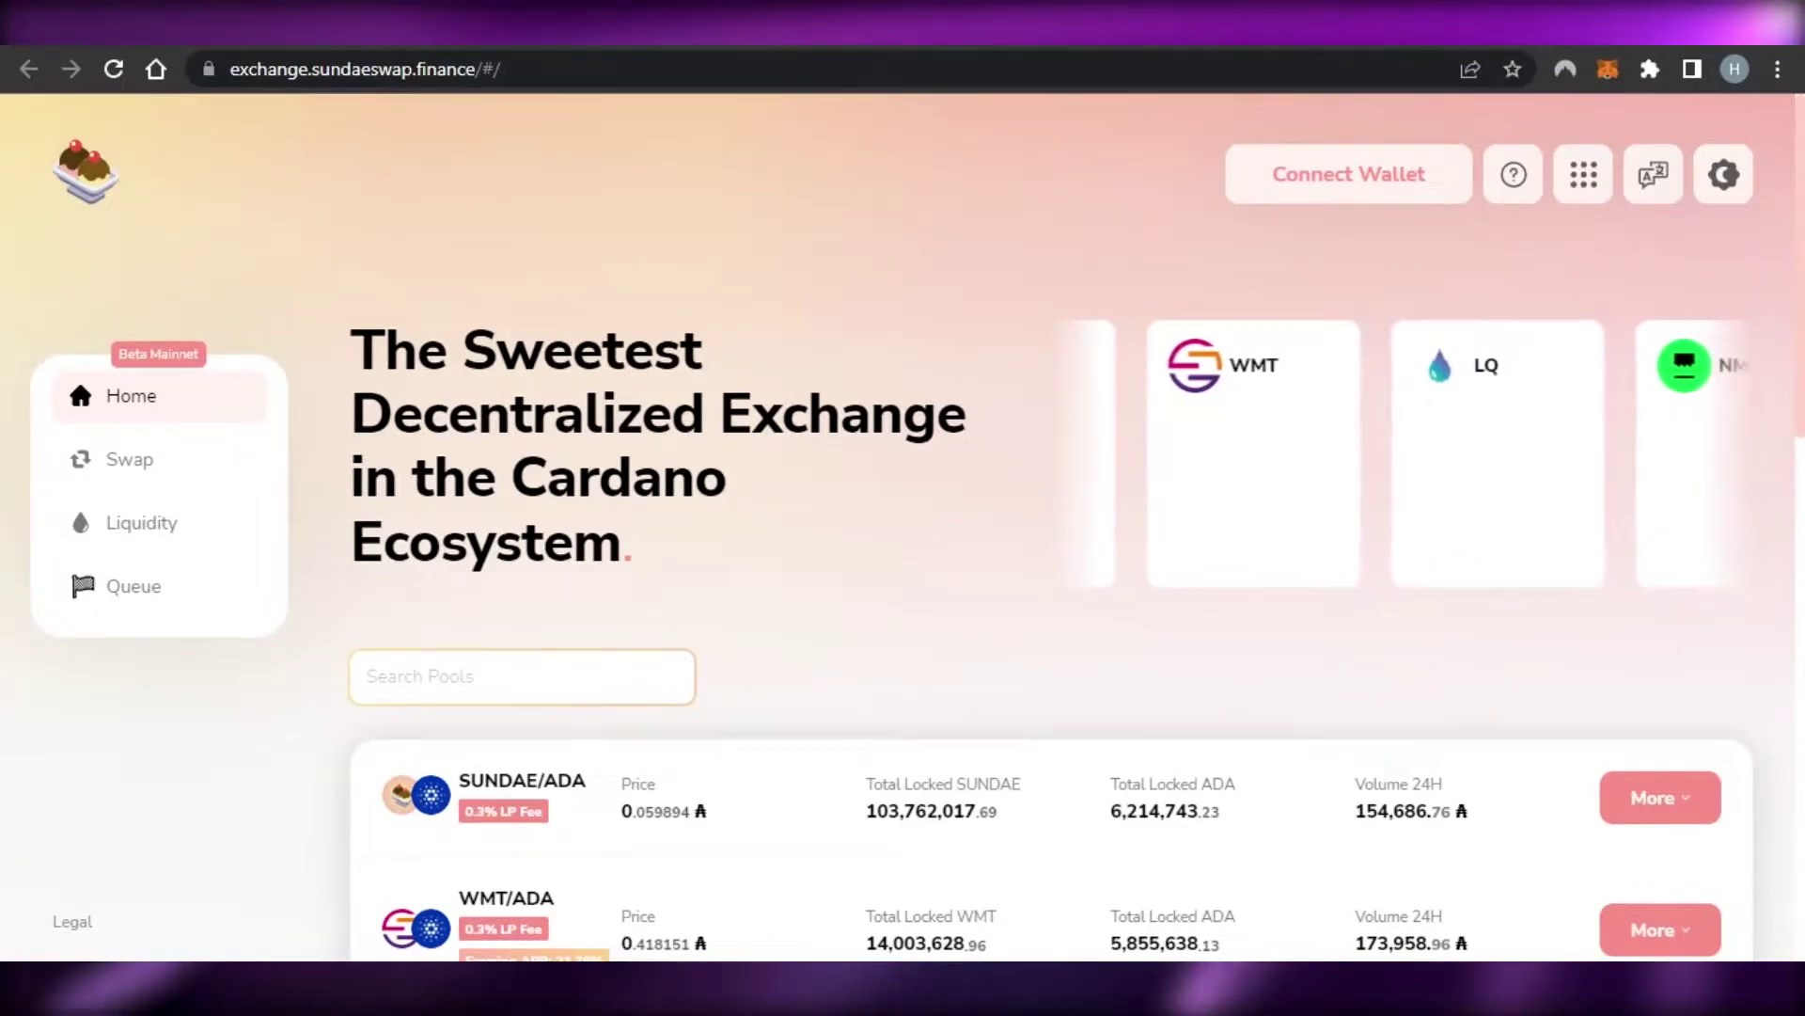
scroll(1751, 344, "down", 4)
scroll(1051, 526, "down", 8)
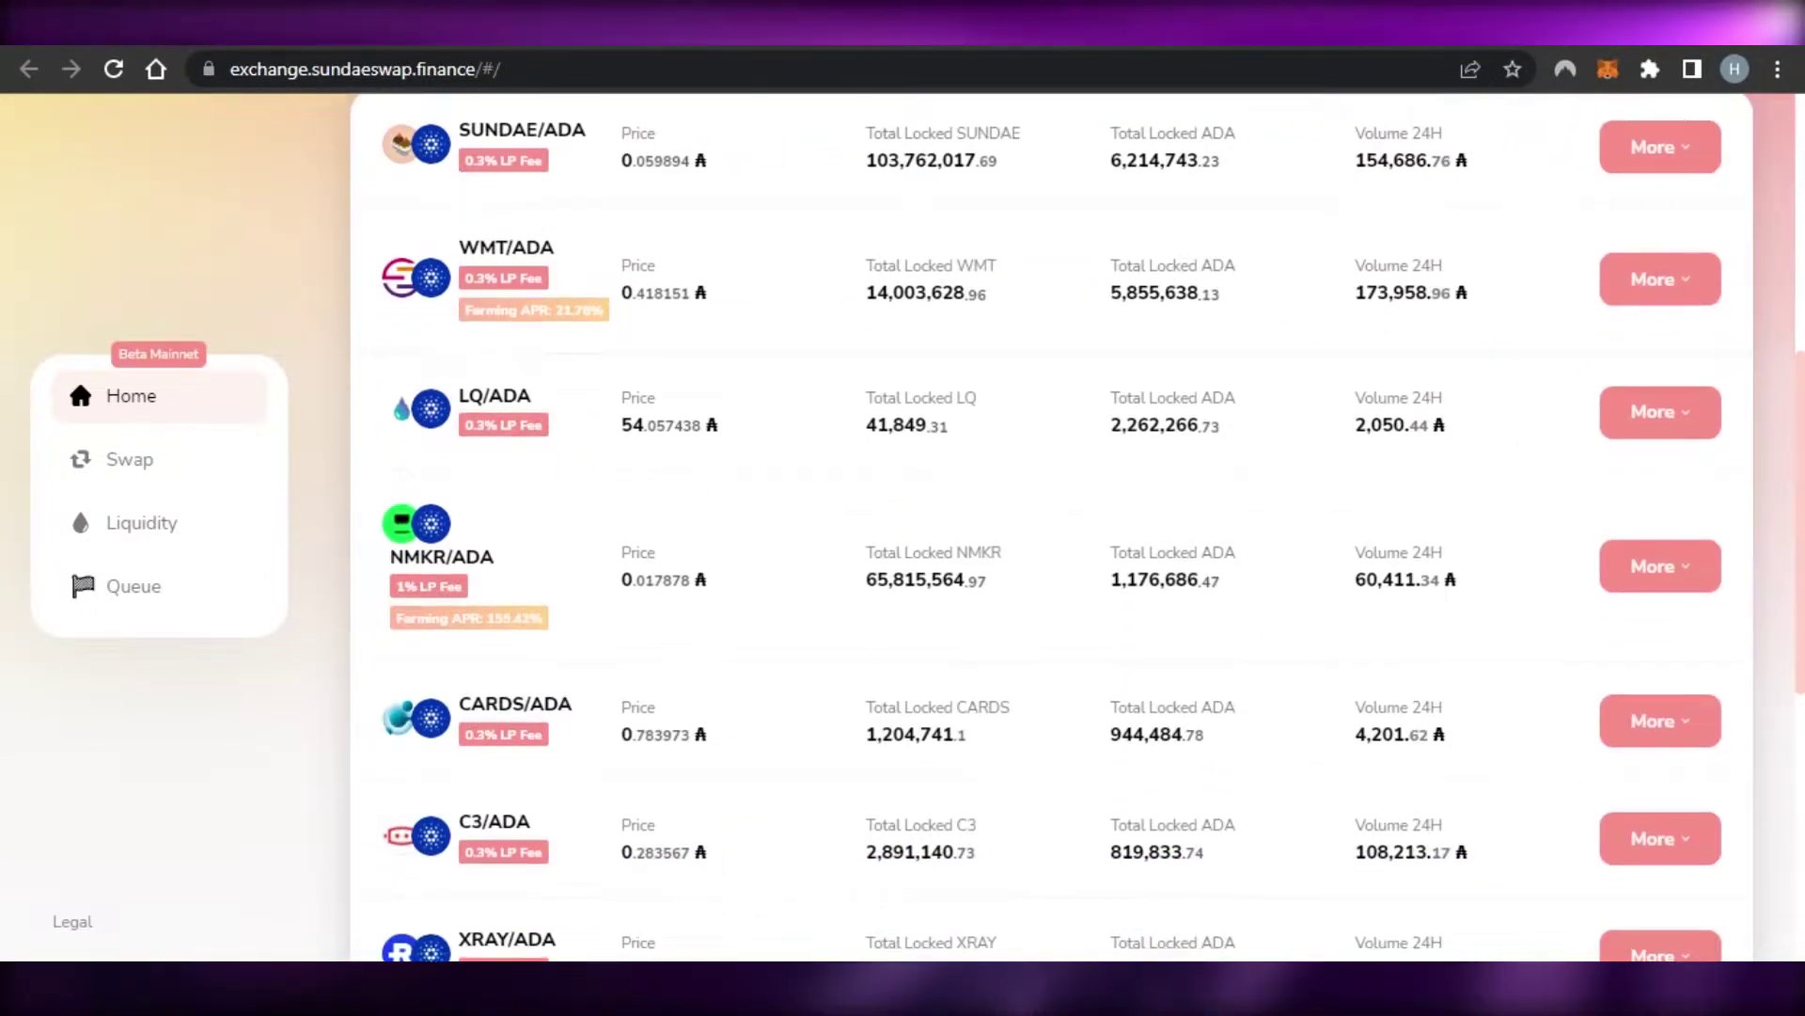
scroll(1051, 527, "up", 10)
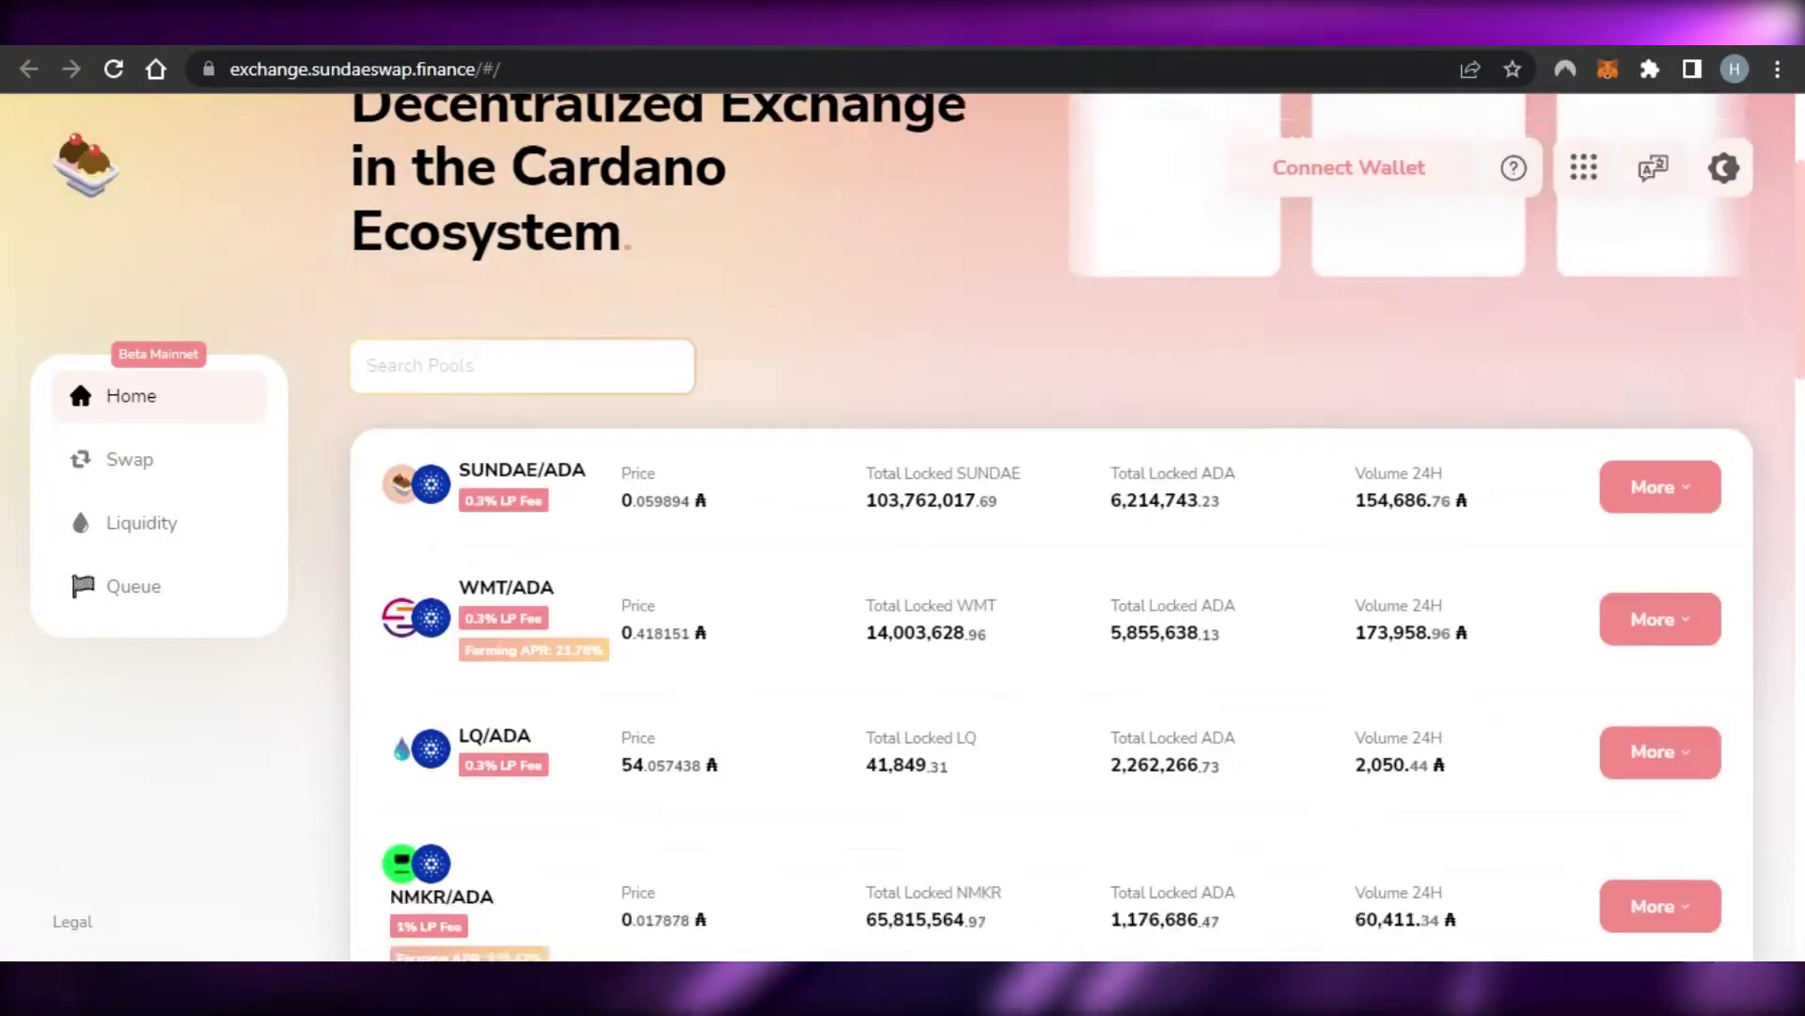
scroll(1052, 526, "down", 8)
scroll(1051, 527, "up", 10)
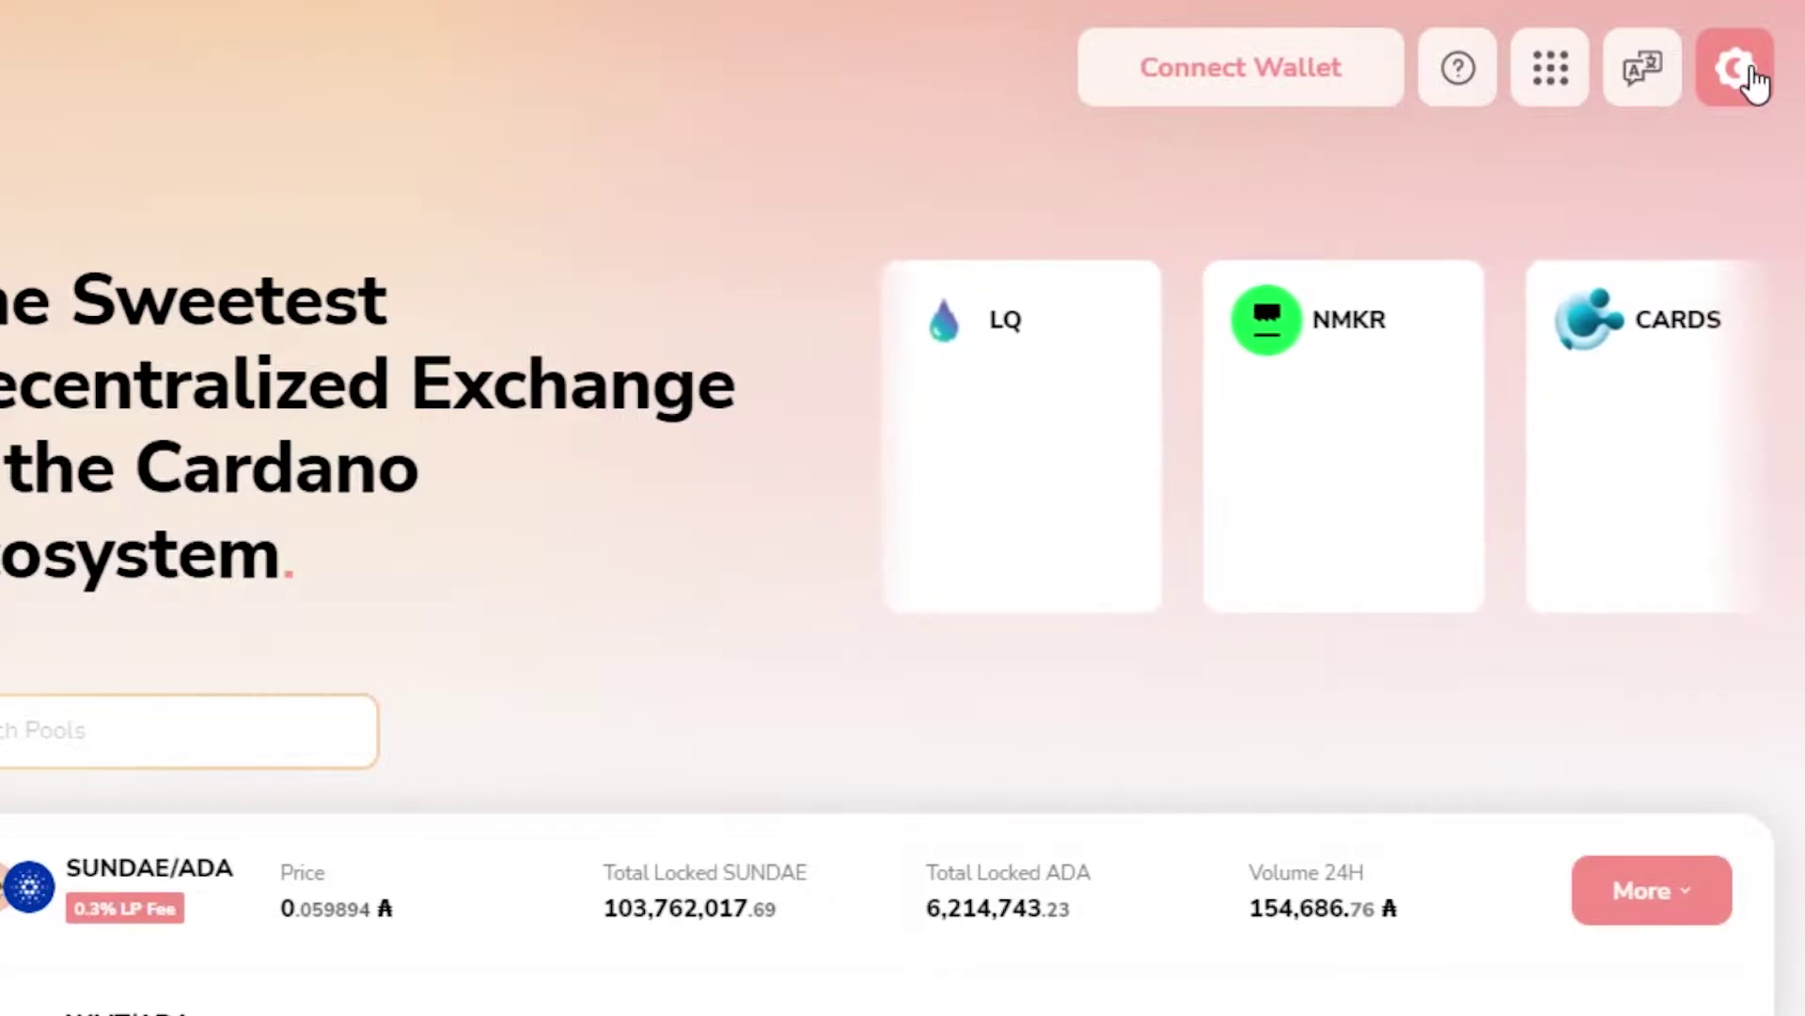
Step: Switch the SundaeSwap site to the dark theme
left_click(1749, 73)
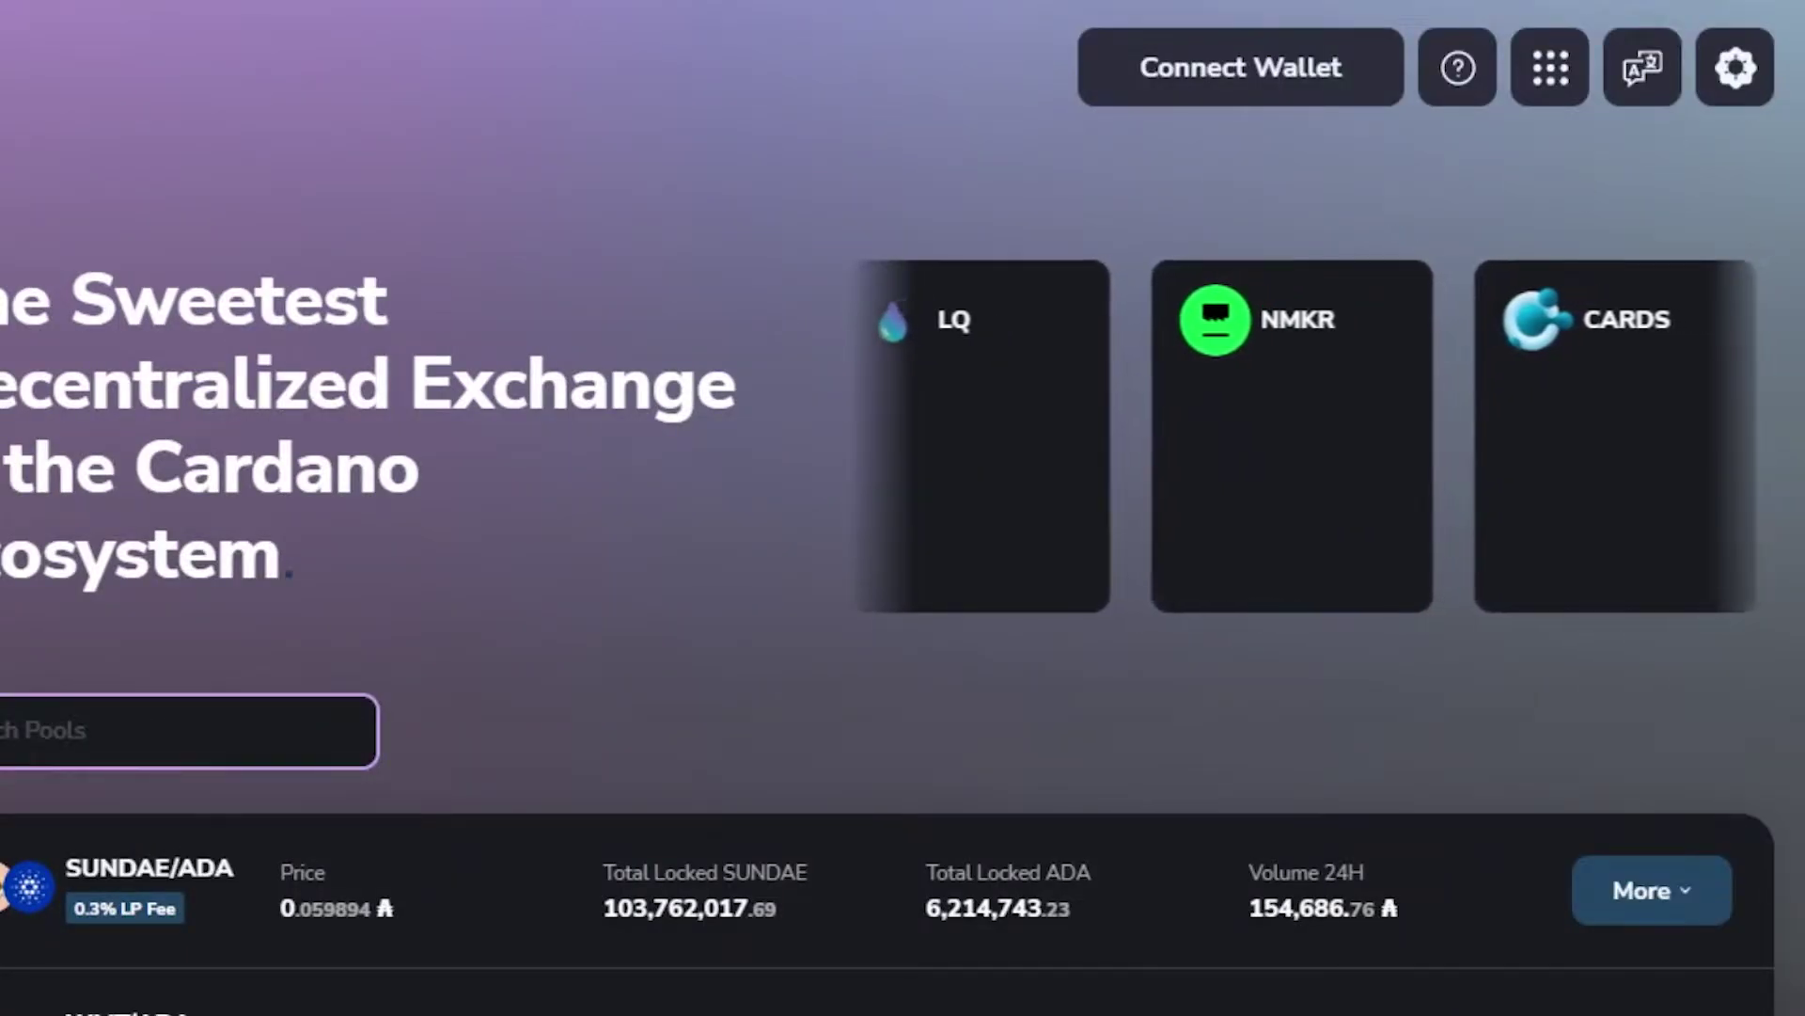
scroll(1401, 244, "down", 5)
scroll(1401, 244, "up", 5)
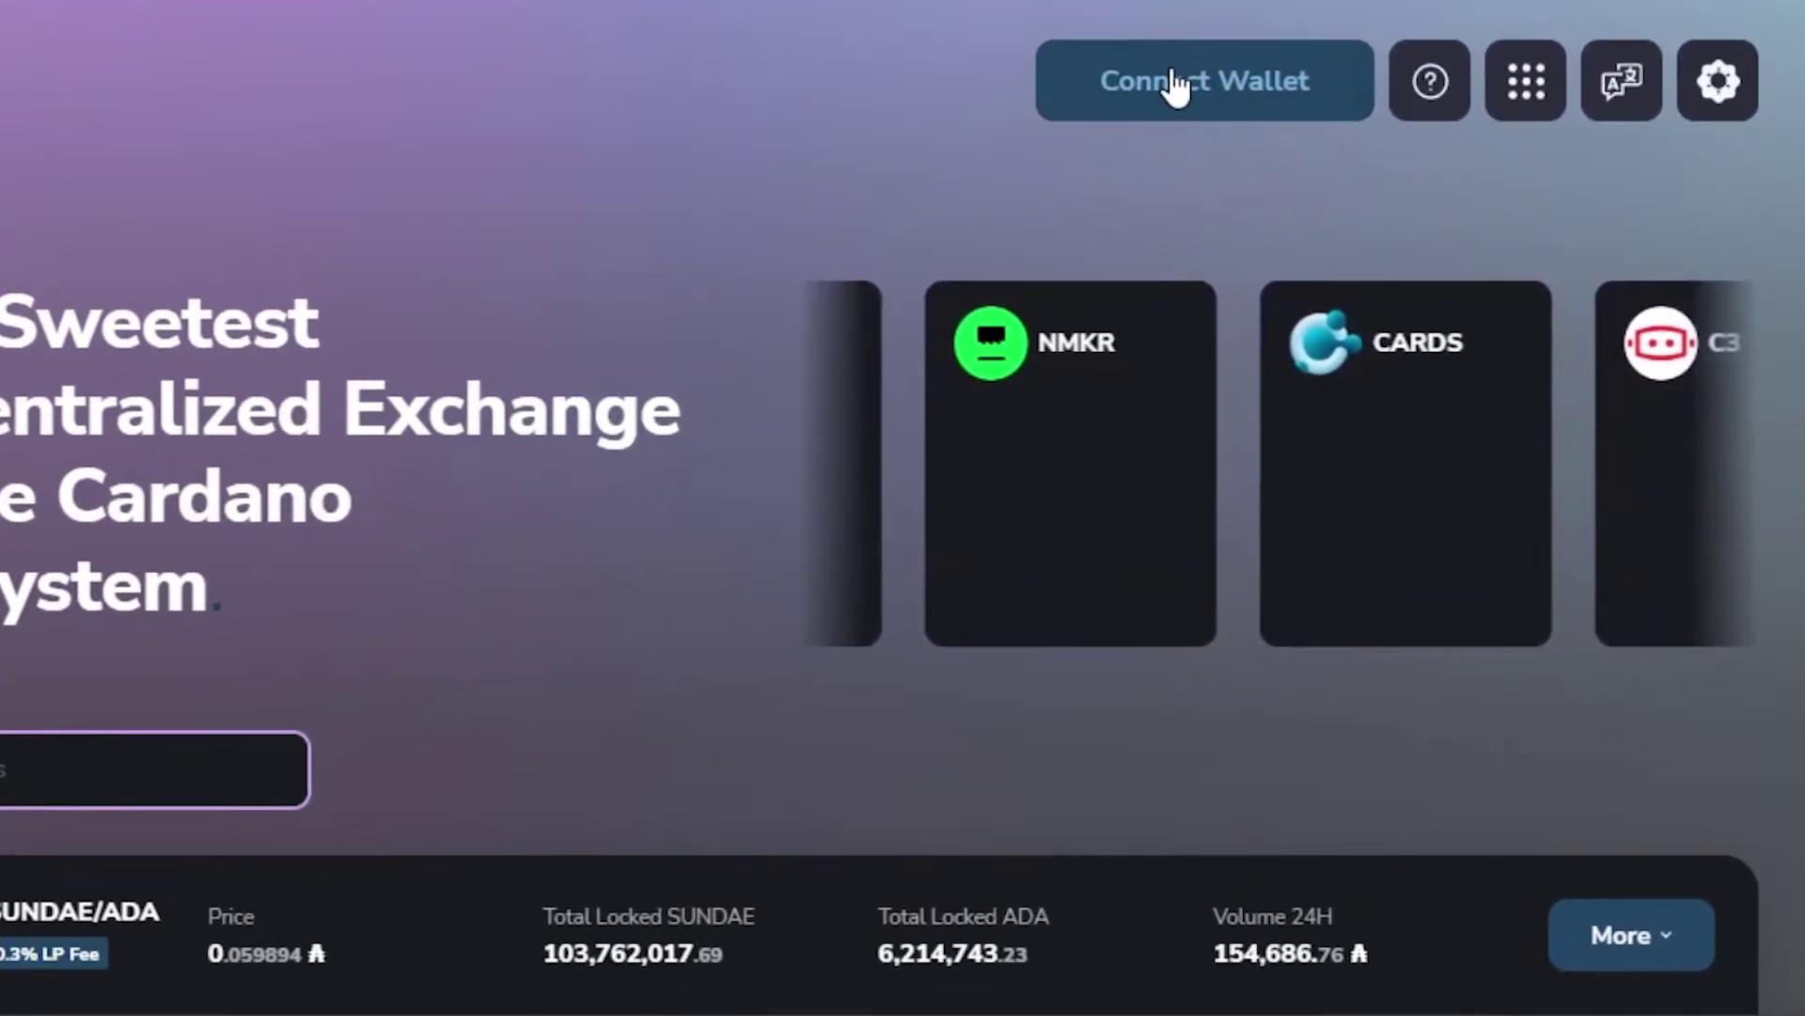
Step: Connect the Nami wallet to the exchange and grant it access
left_click(1176, 84)
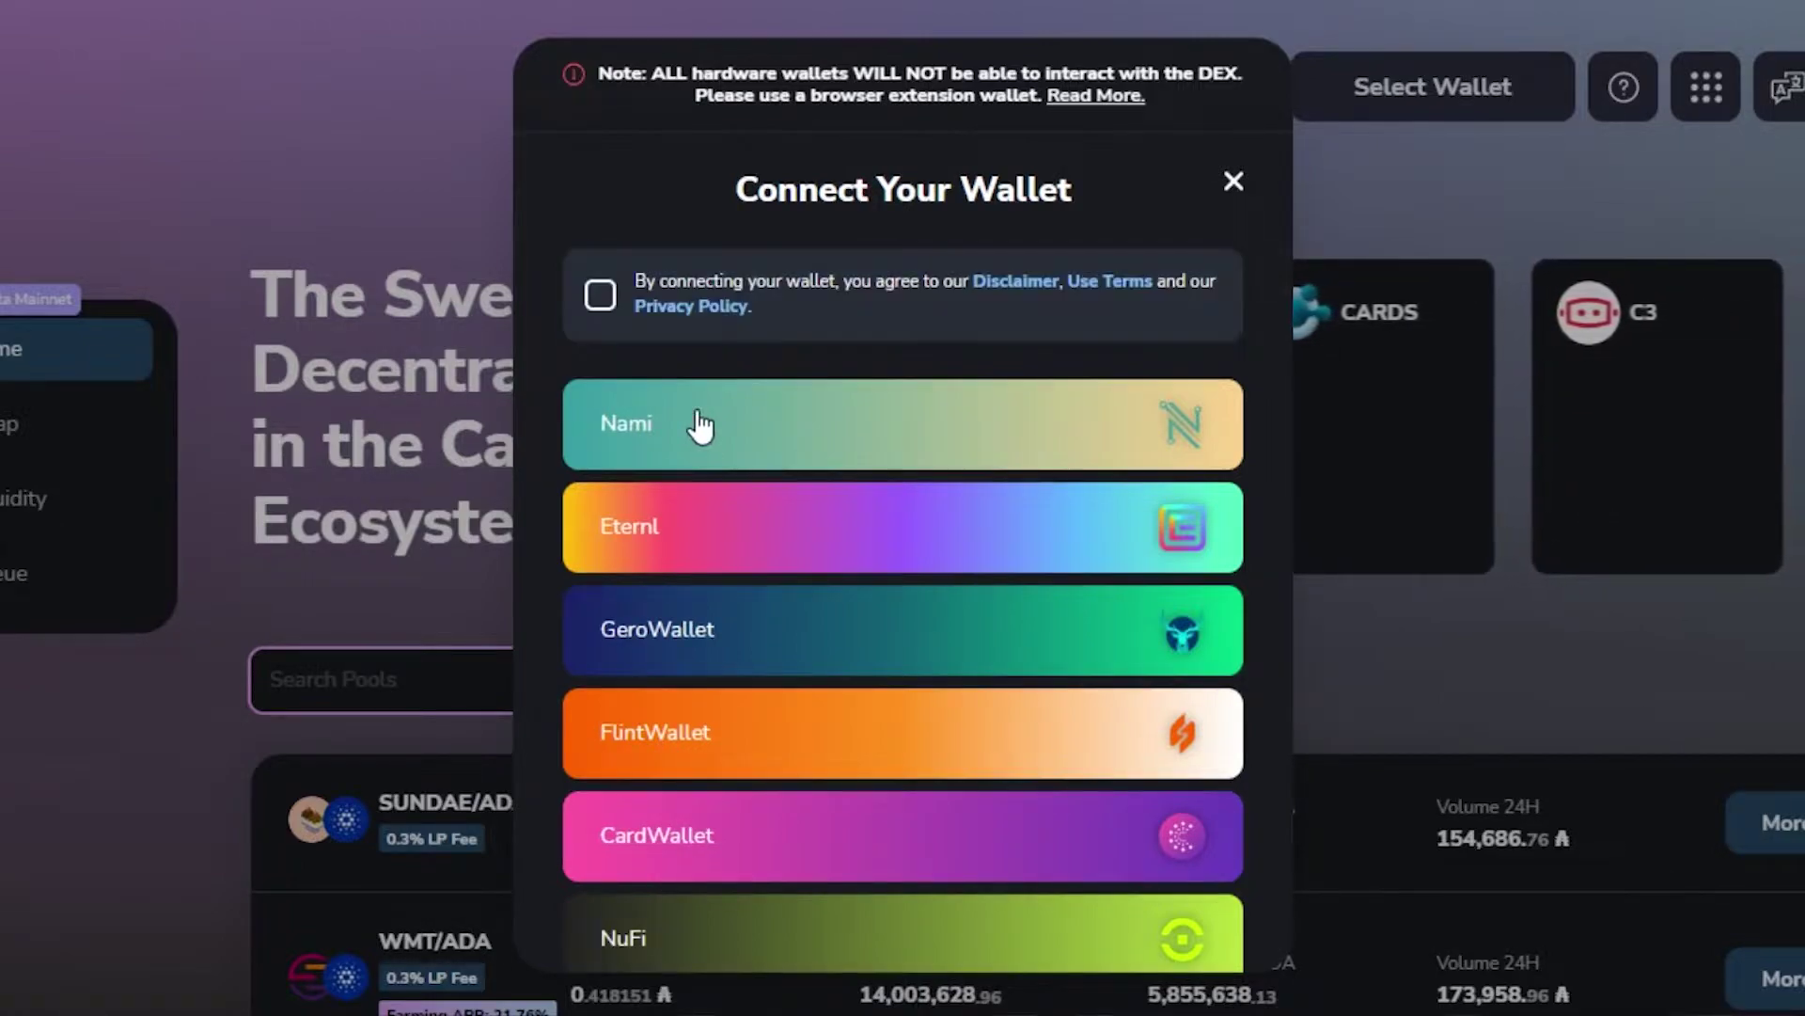
left_click(802, 444)
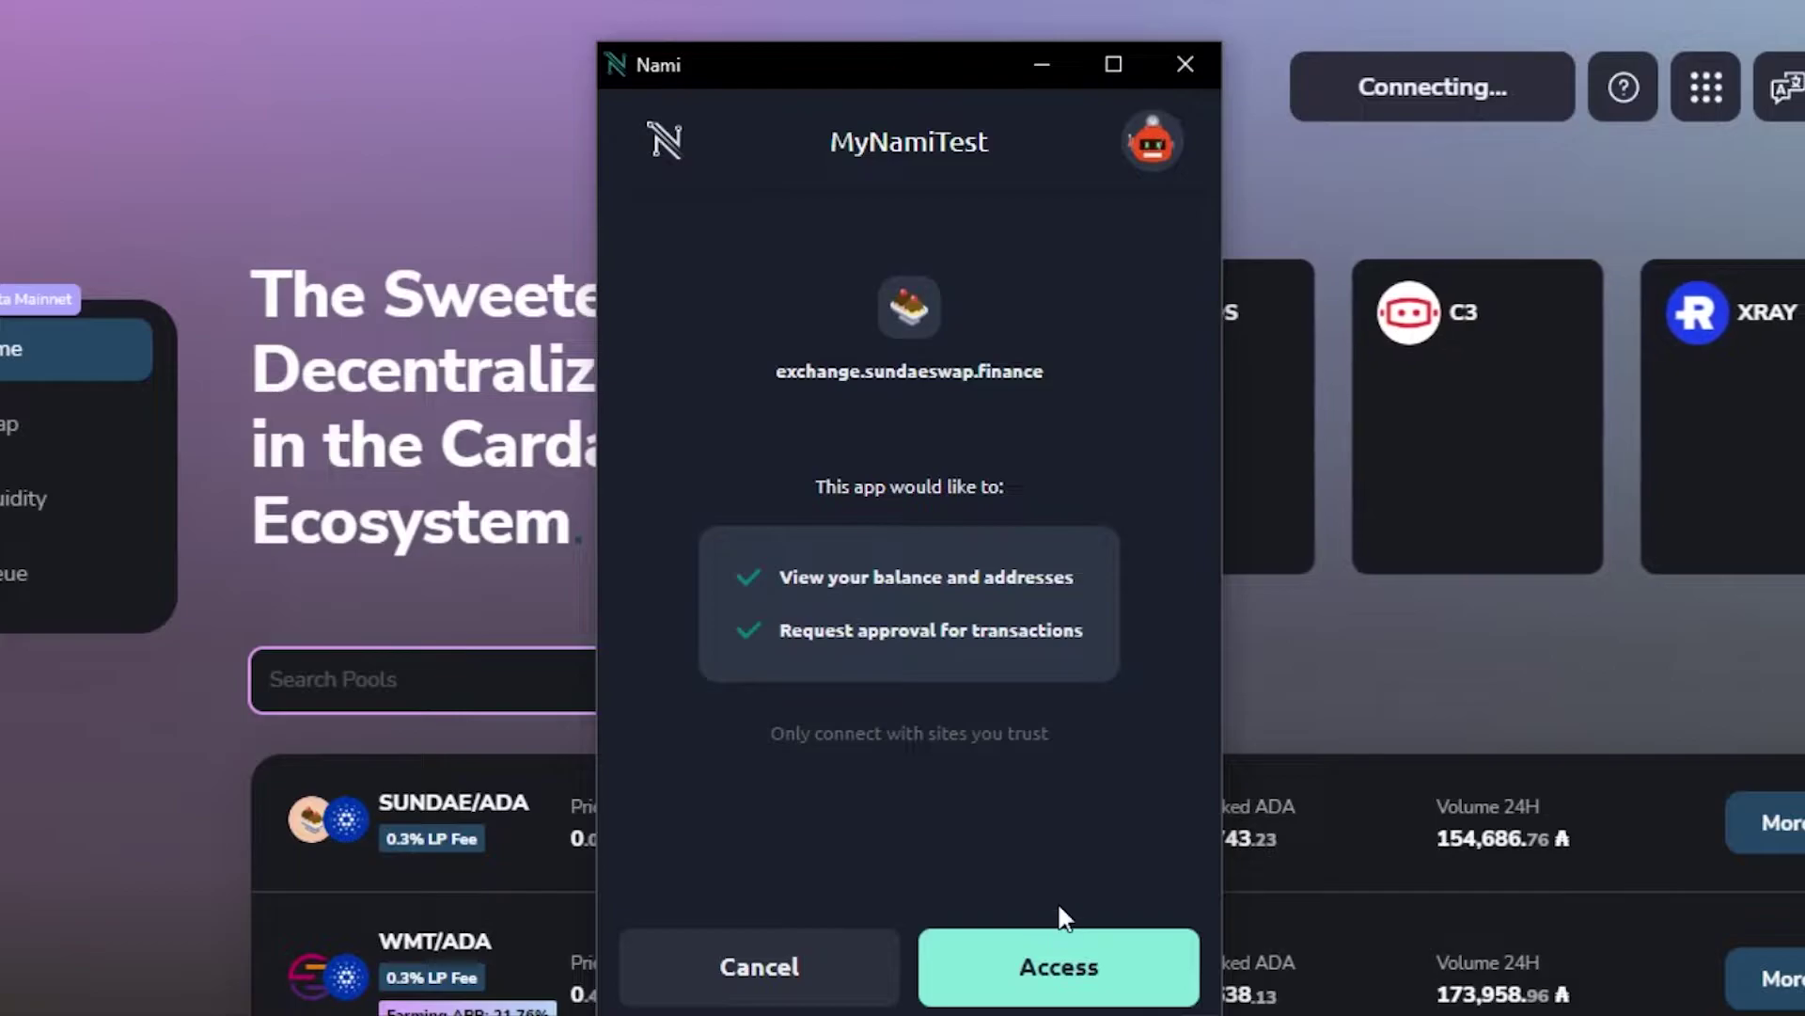
left_click(1042, 959)
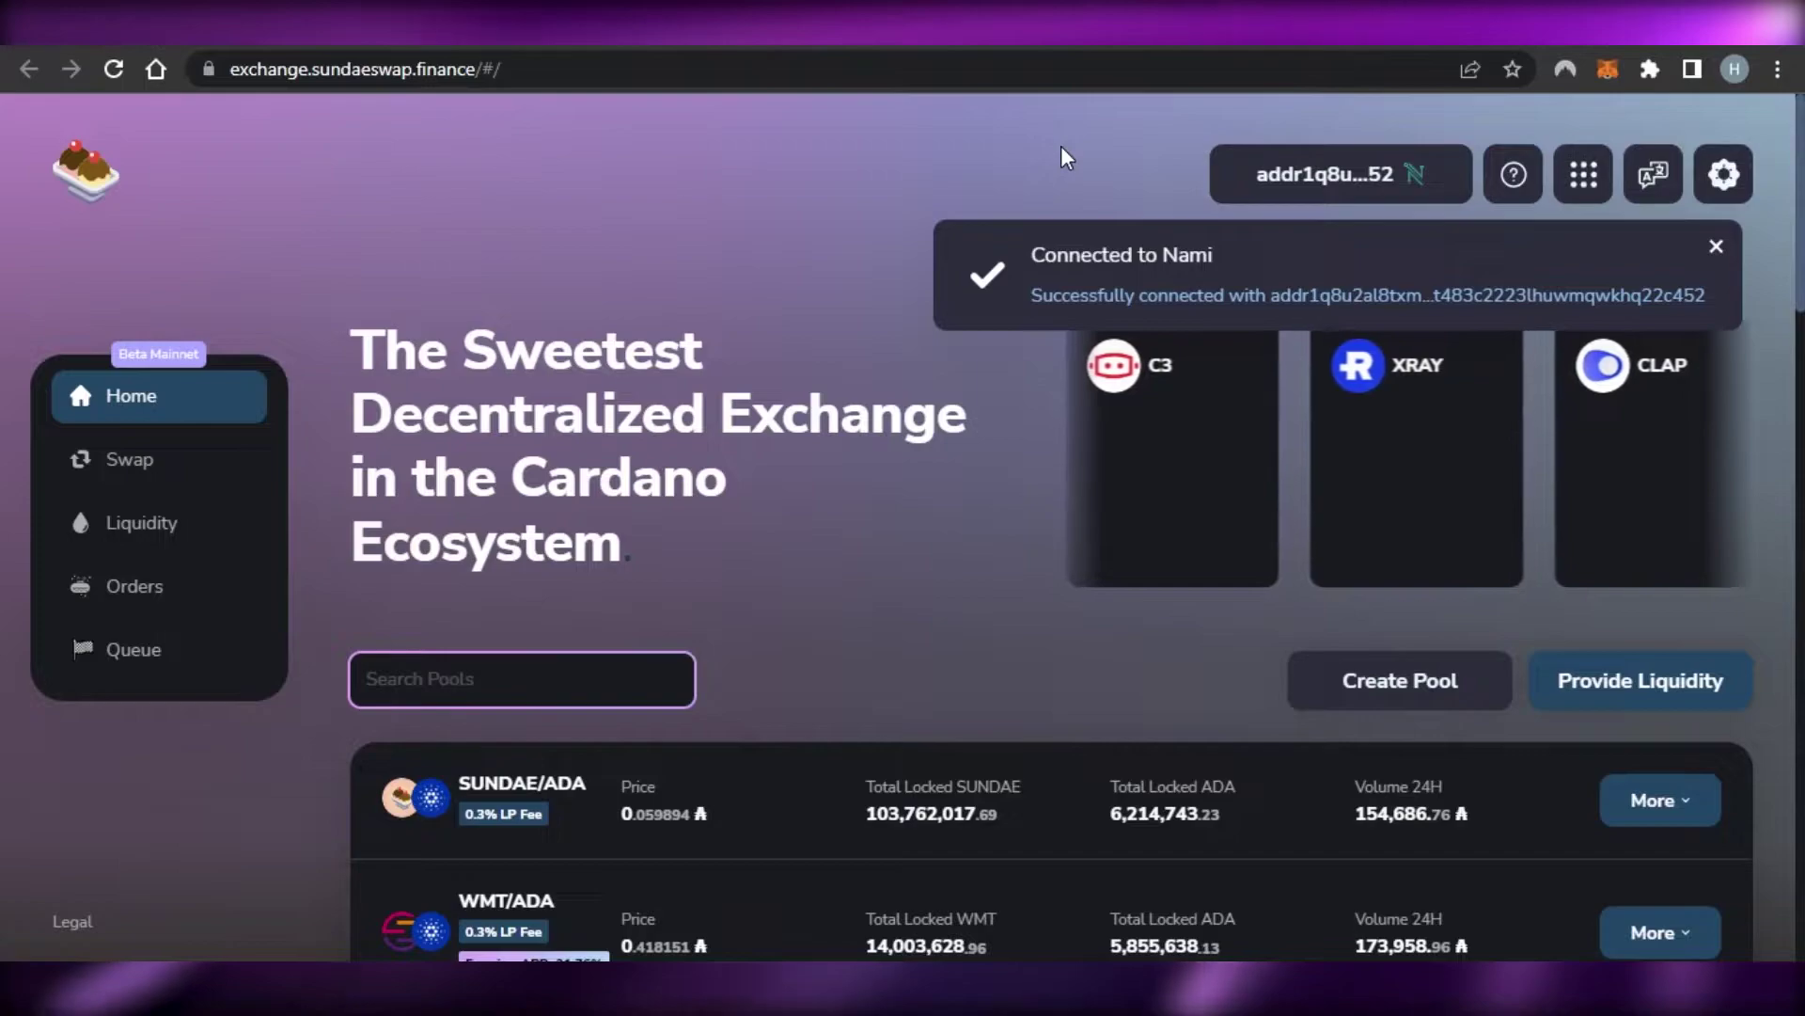
Step: Close the Connected to Nami notice and browse the pool list (SUNDAE/ADA, WMT/ADA, LQ/ADA, NMKR/ADA, CARDS/ADA)
left_click(1716, 246)
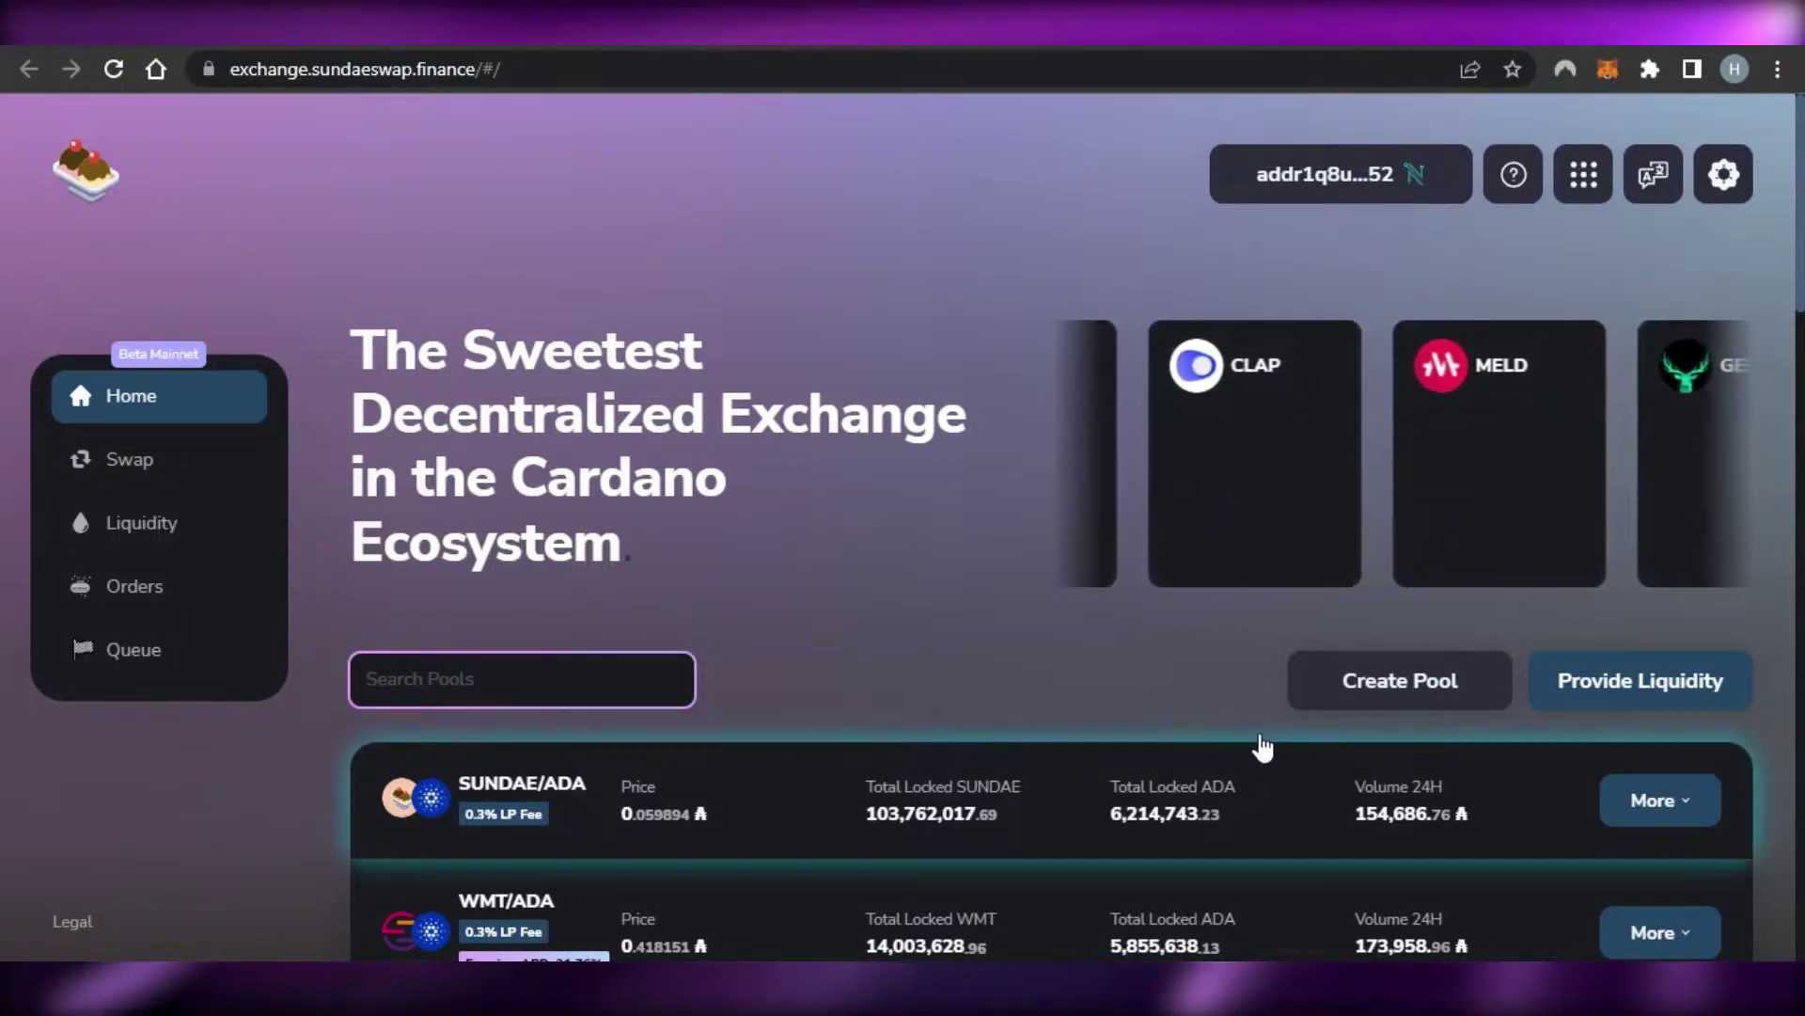
scroll(1261, 746, "down", 7)
scroll(1058, 553, "down", 8)
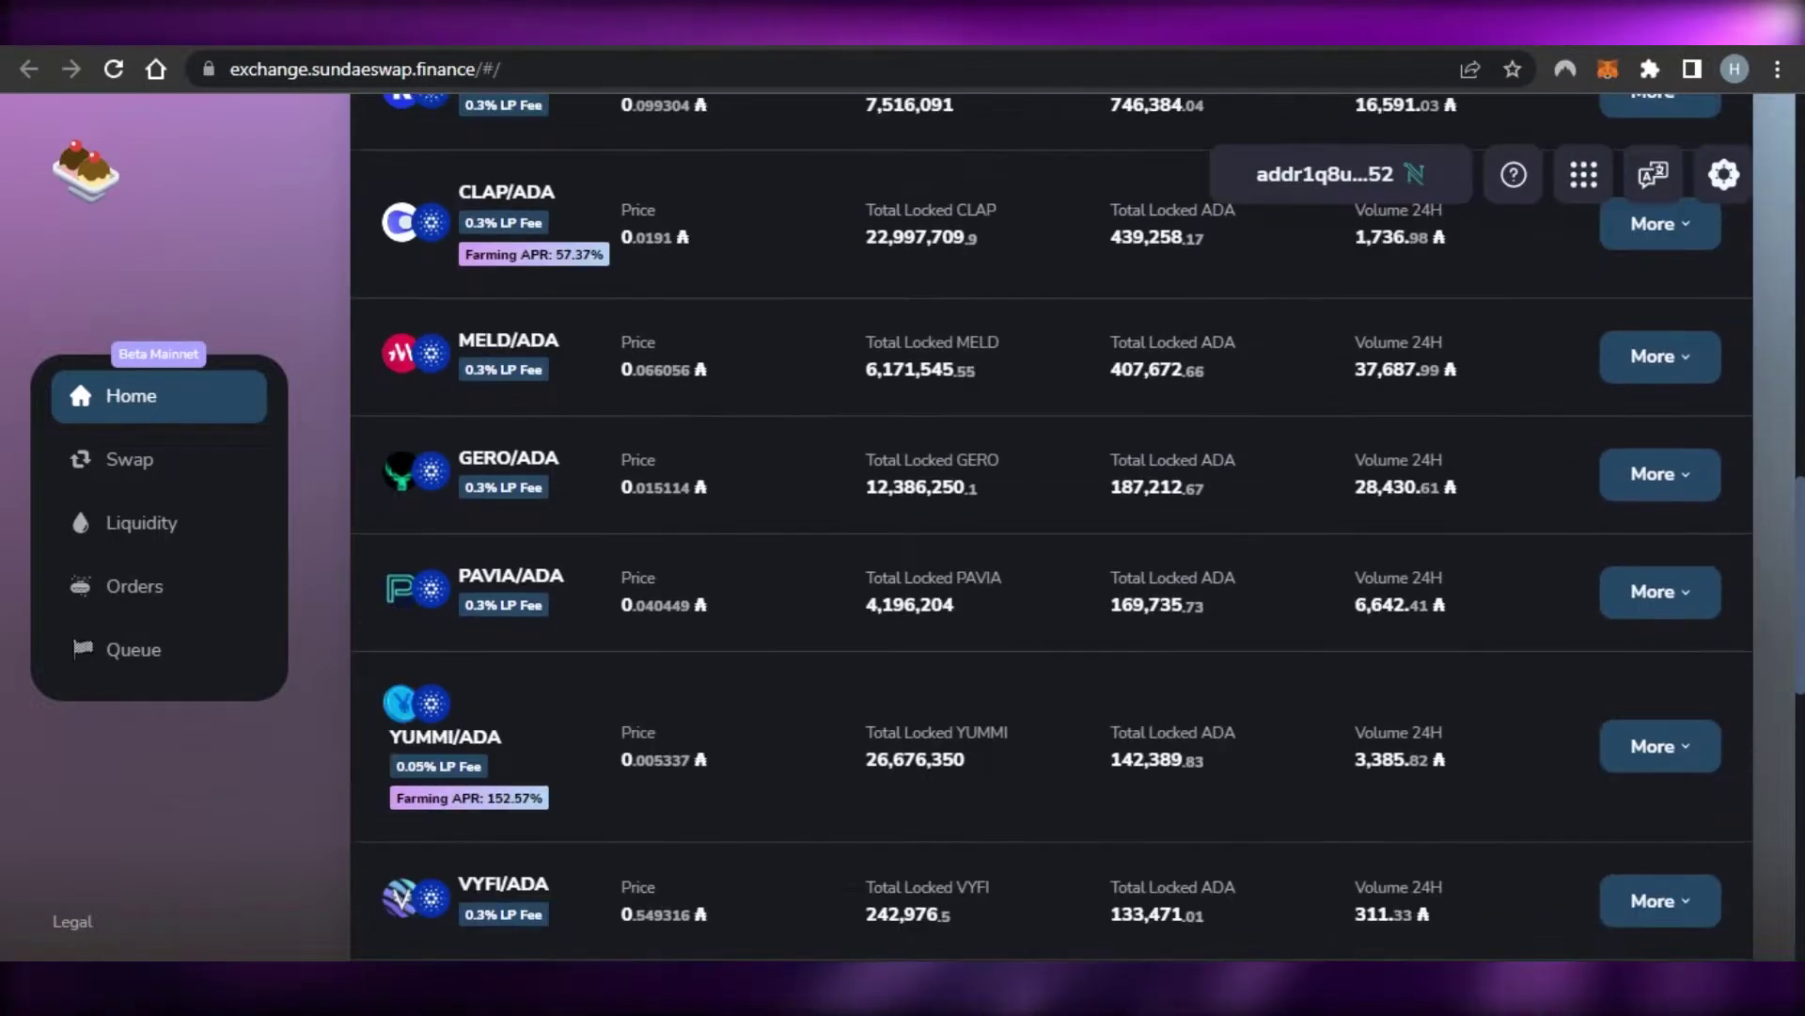
scroll(1057, 553, "up", 12)
scroll(1058, 553, "down", 6)
scroll(1051, 527, "up", 5)
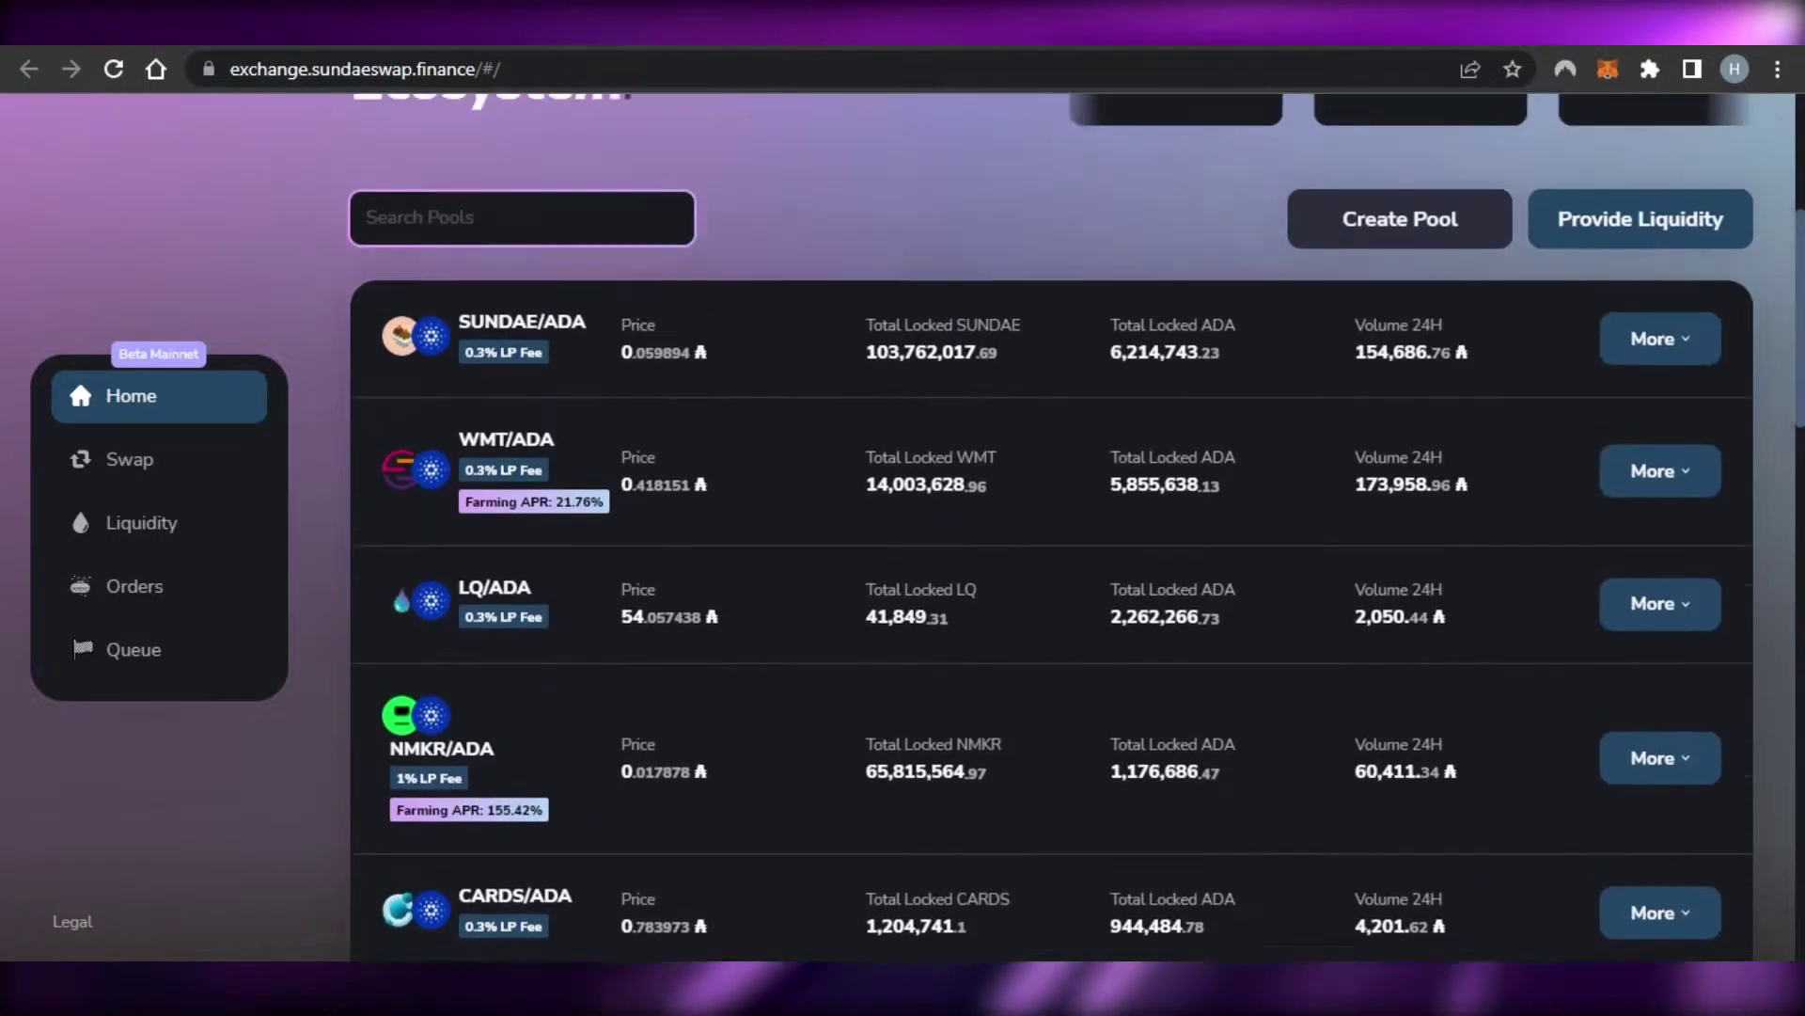
scroll(1051, 526, "down", 1)
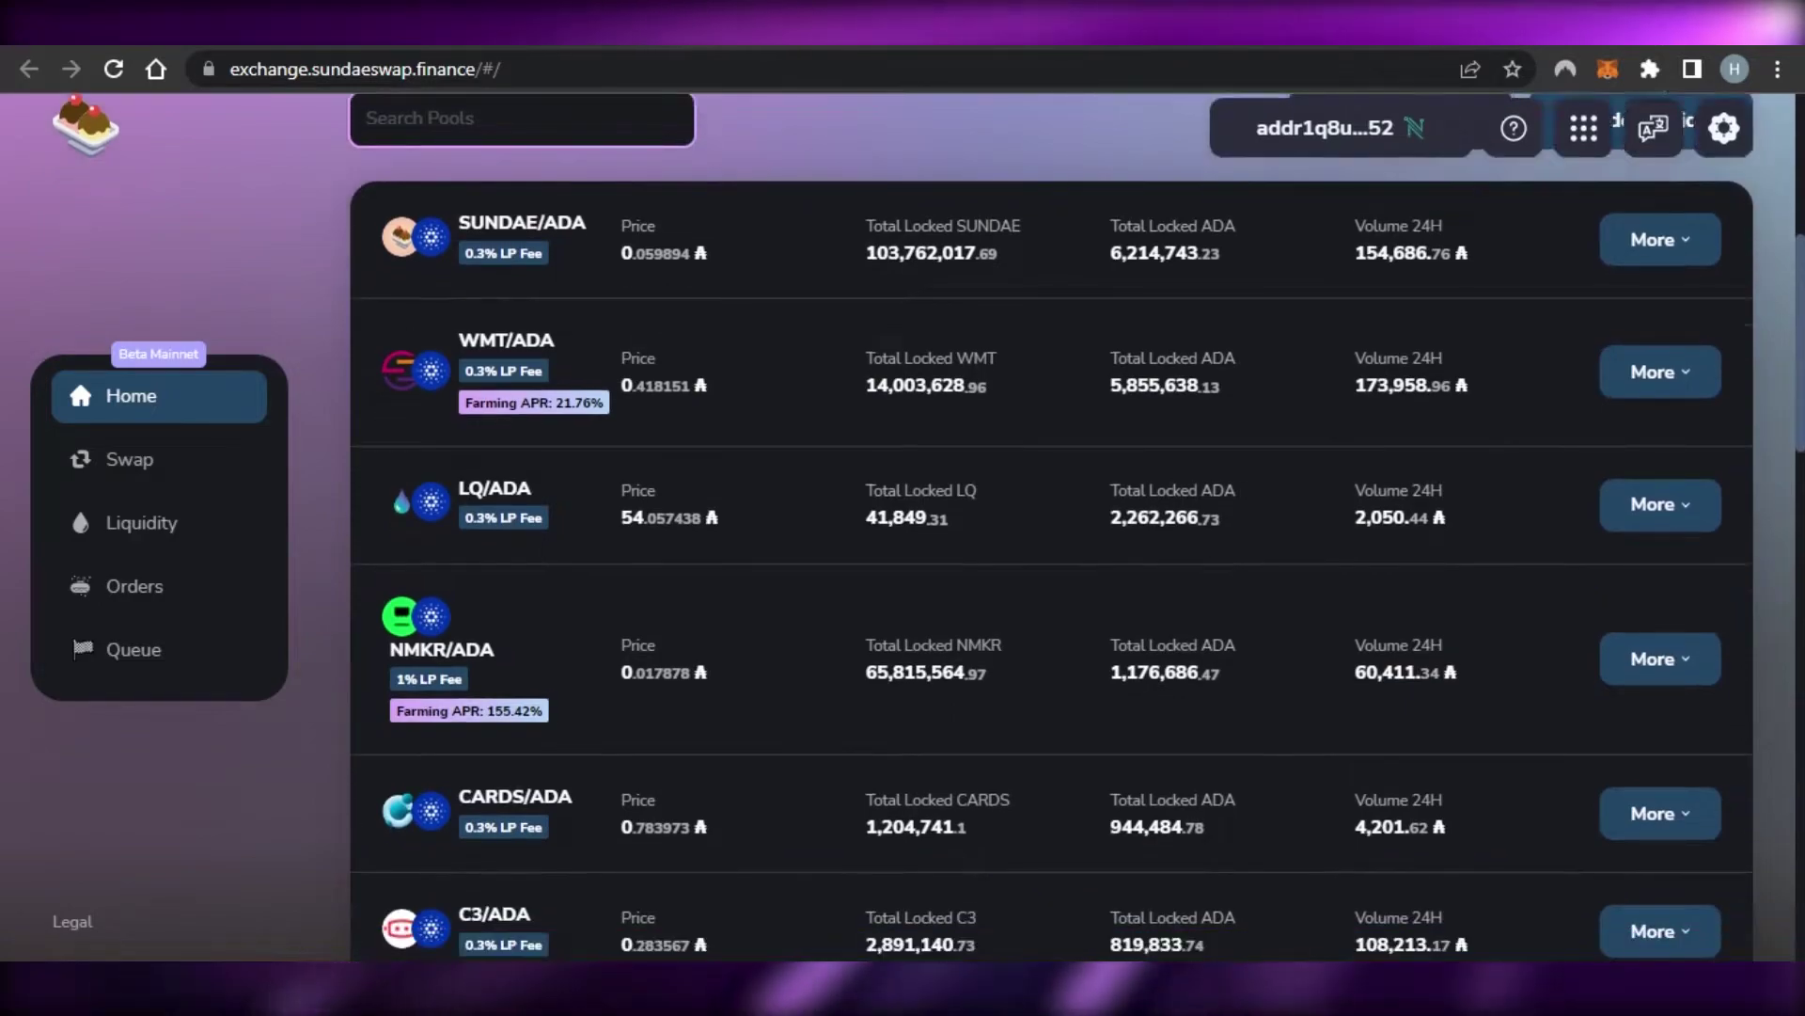
scroll(818, 351, "up", 1)
scroll(818, 351, "down", 1)
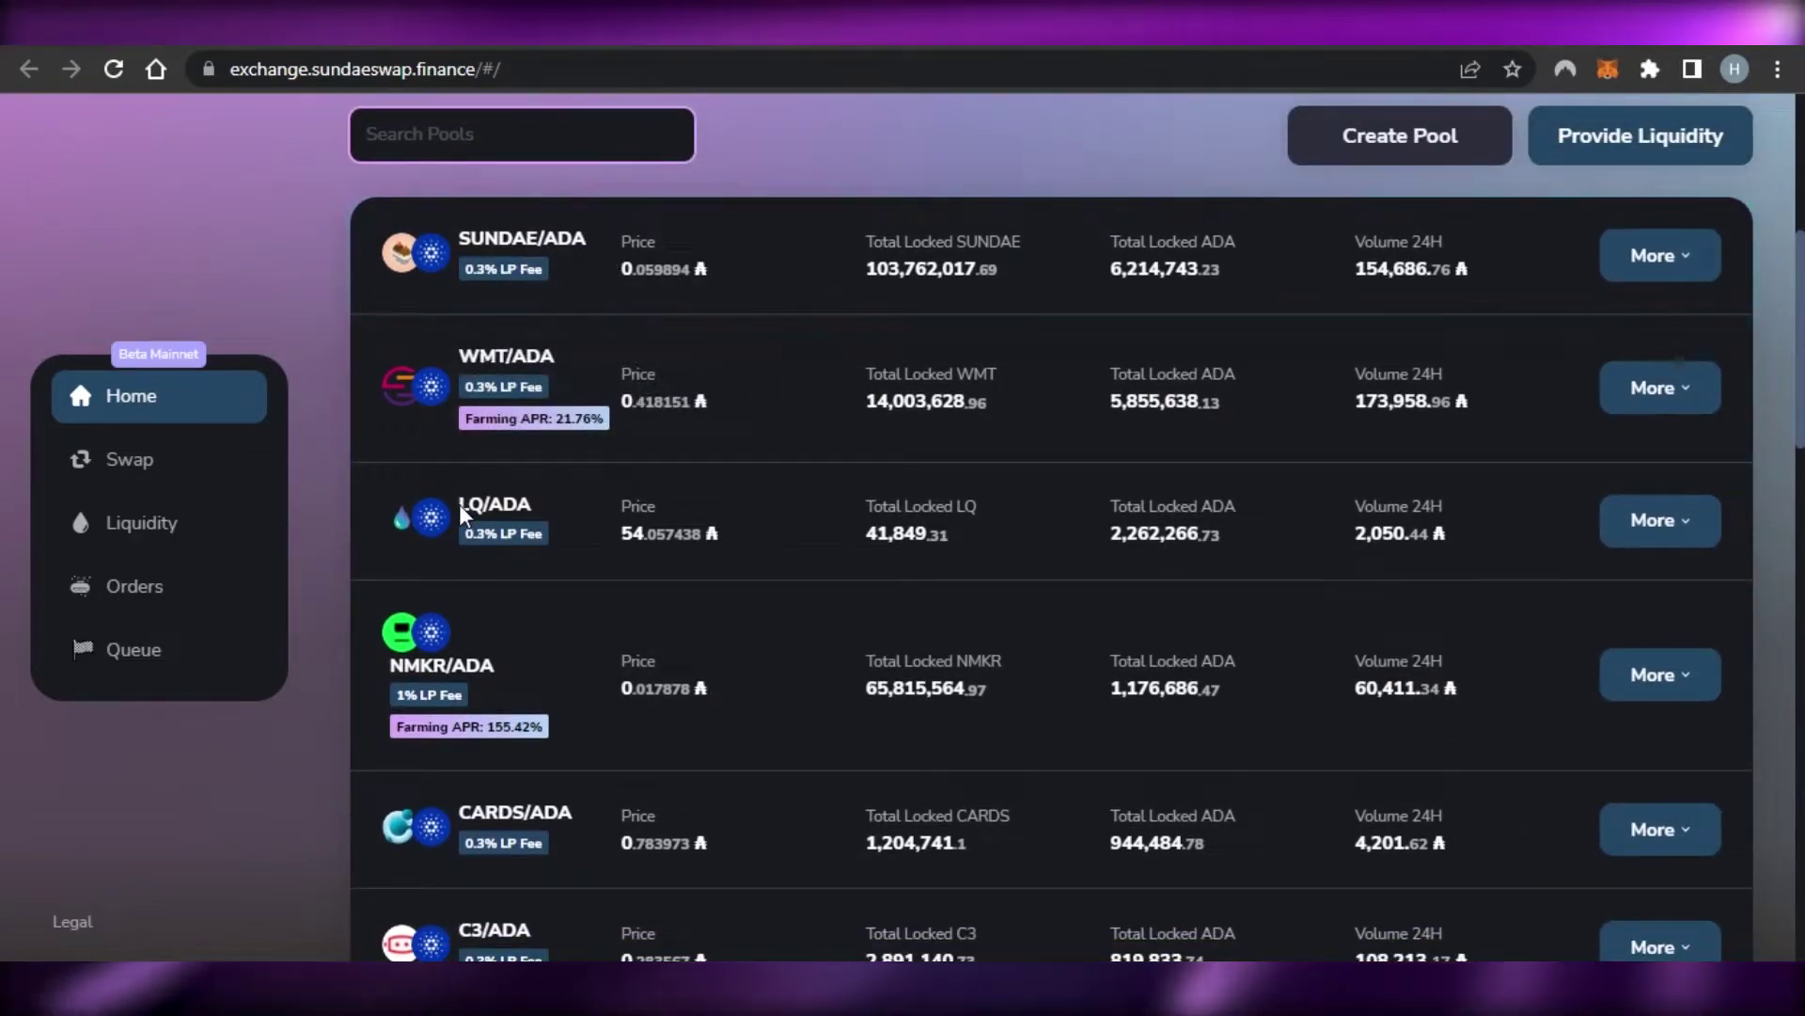
mouse_move(500, 386)
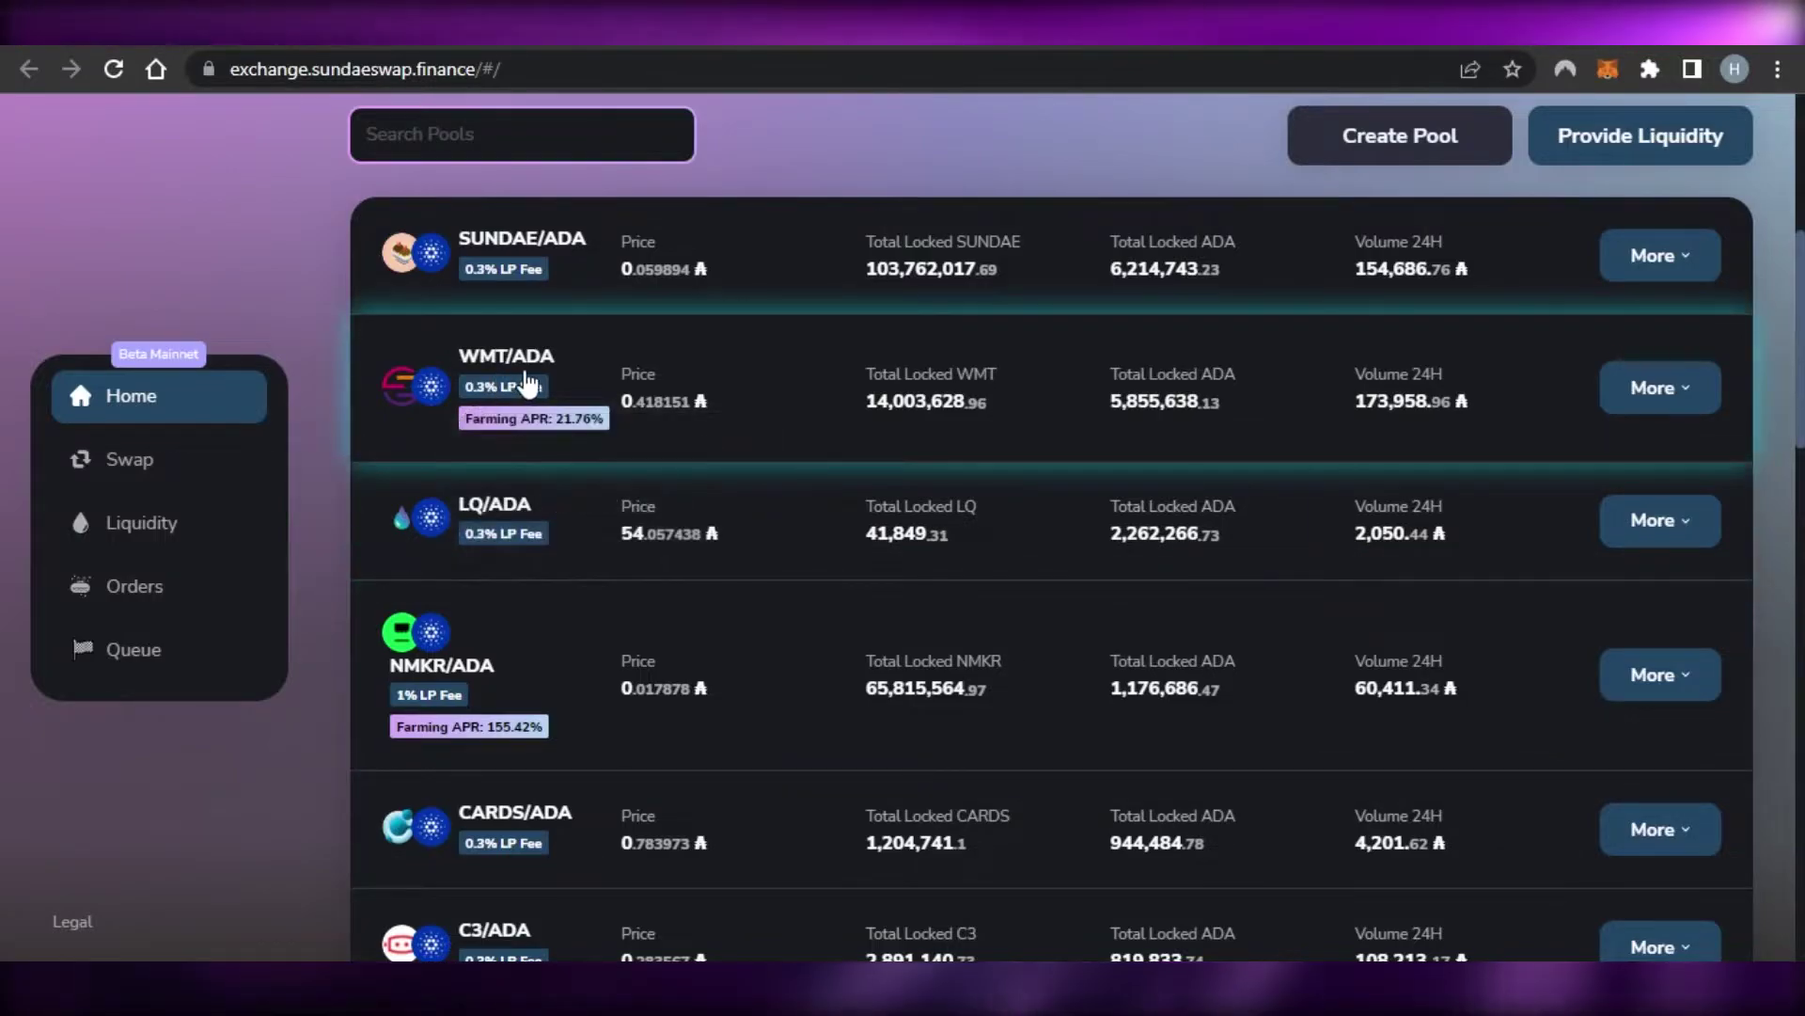
Step: Expand the SUNDAE/ADA pool row and open its Swap SUNDAE/ADA form
left_click(589, 279)
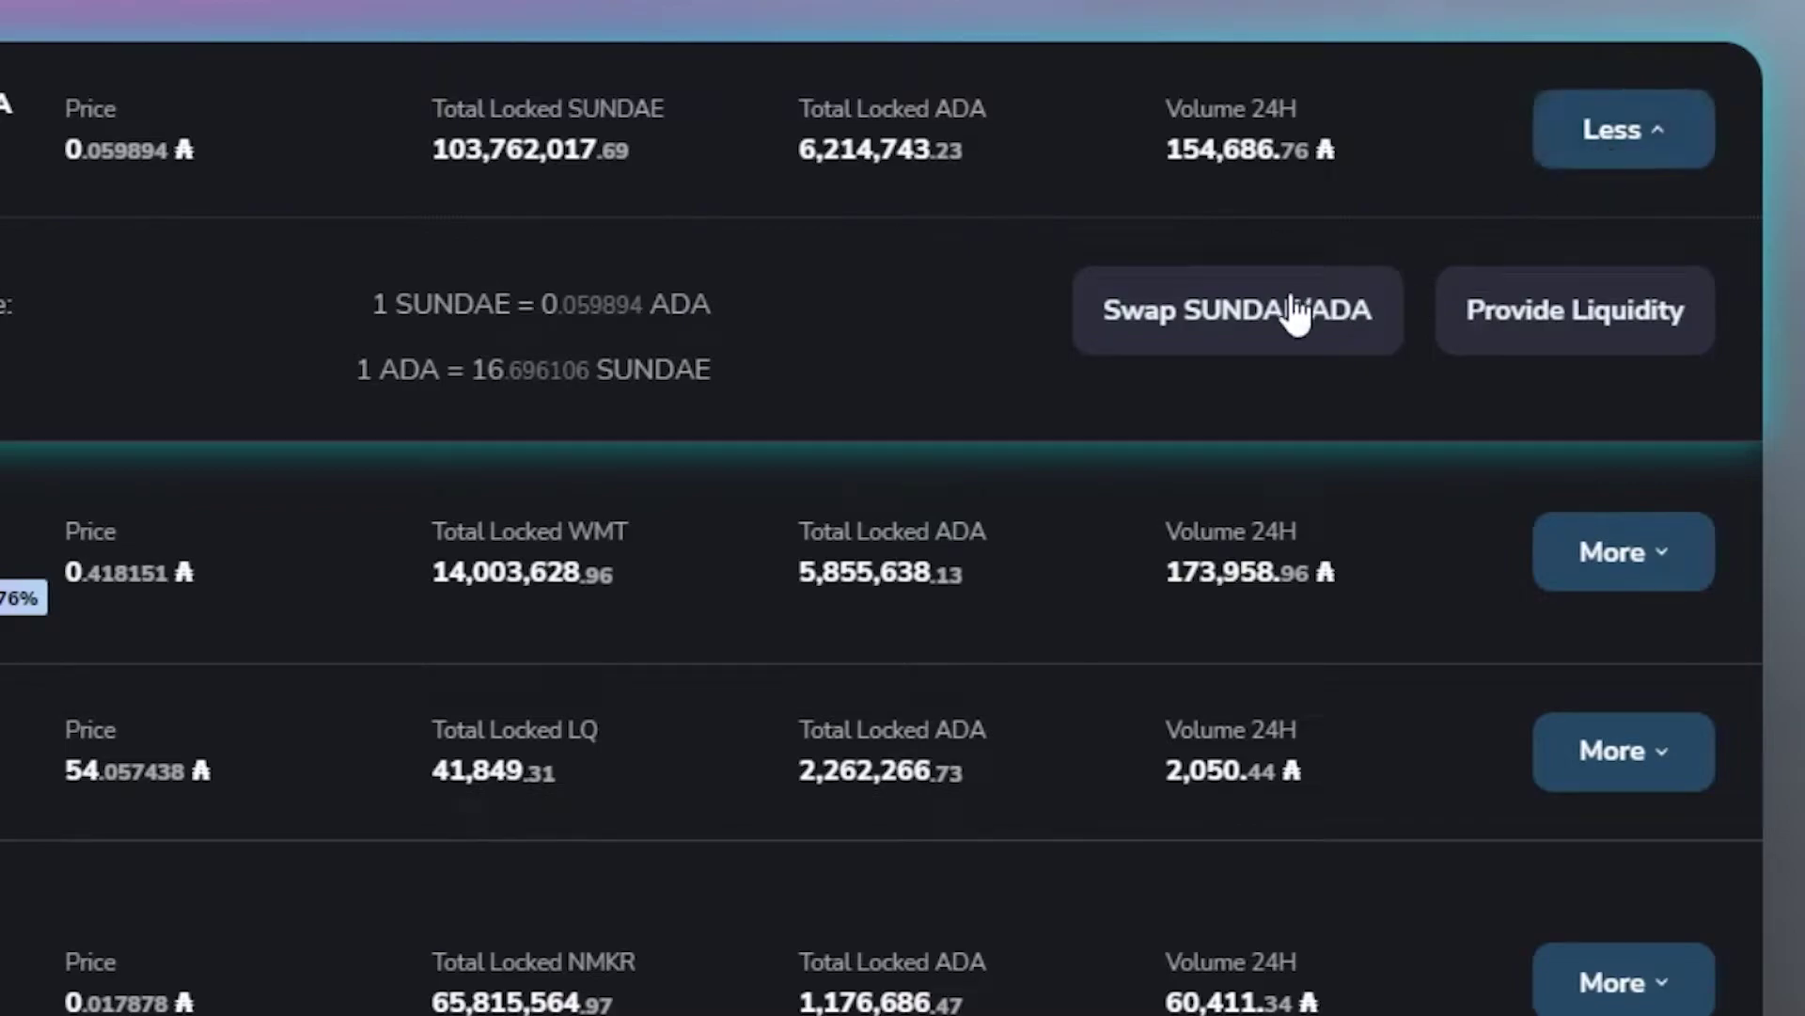
left_click(1295, 313)
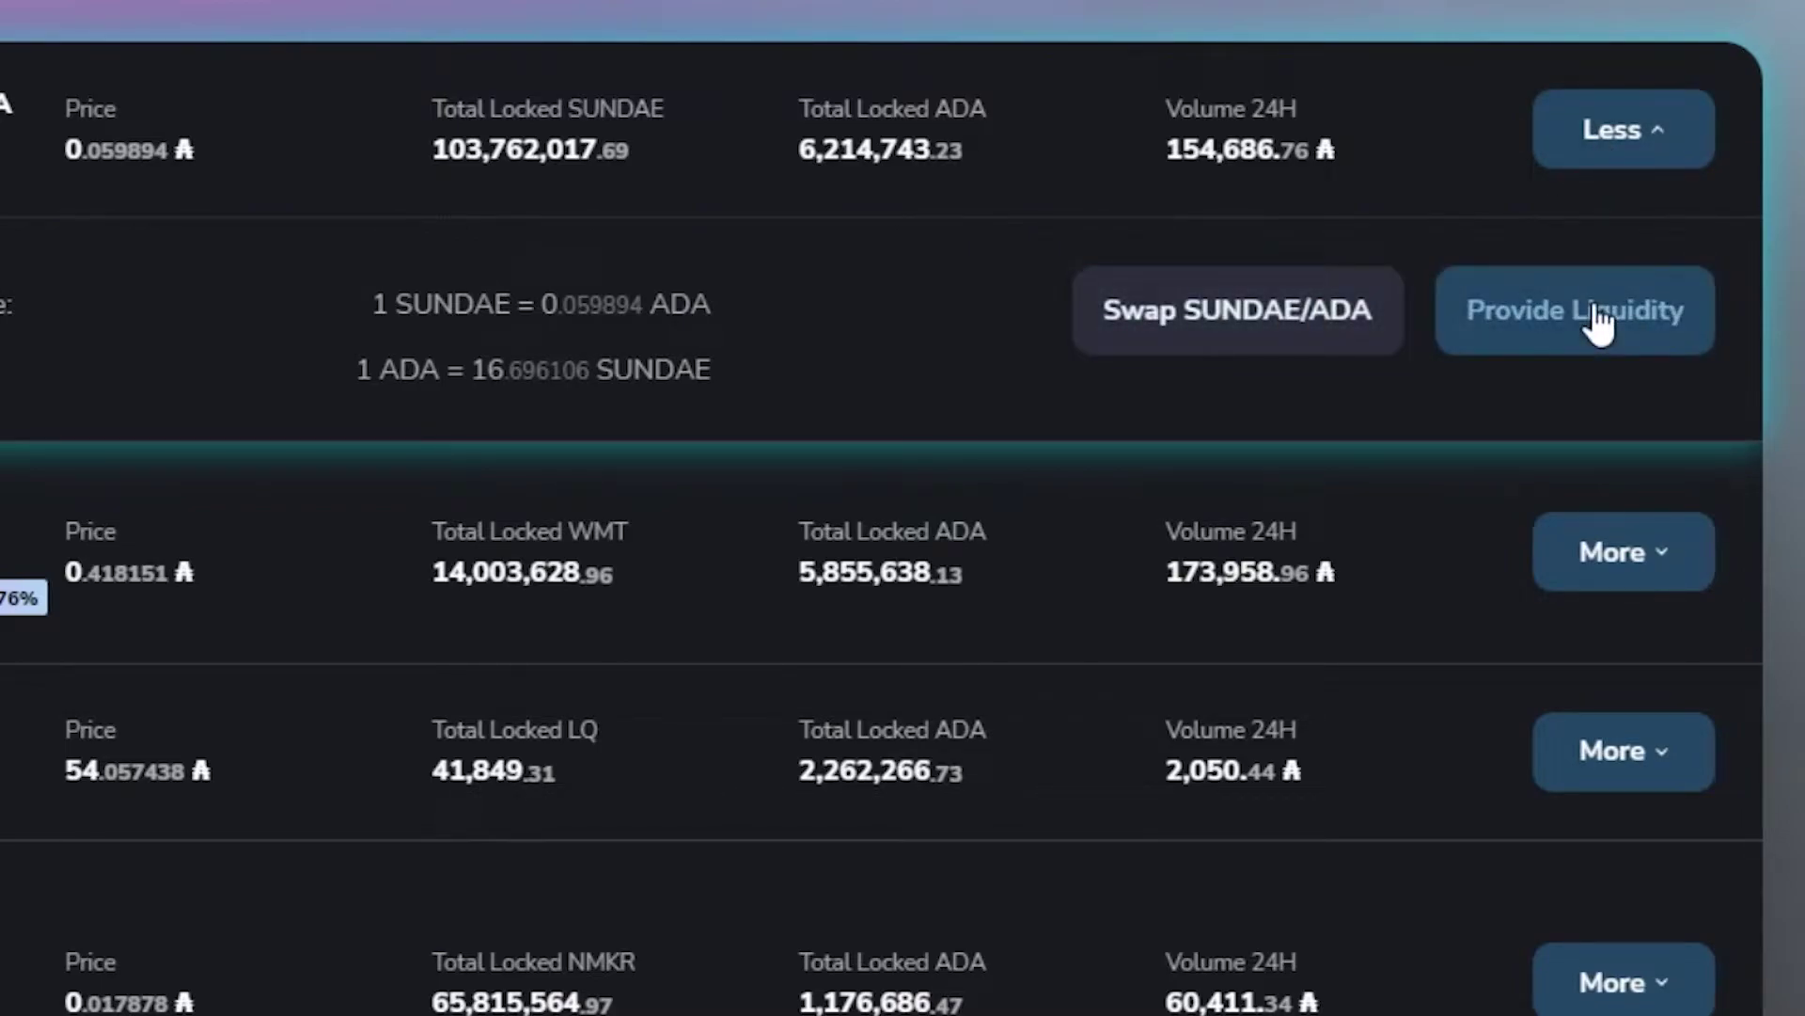
left_click(1332, 324)
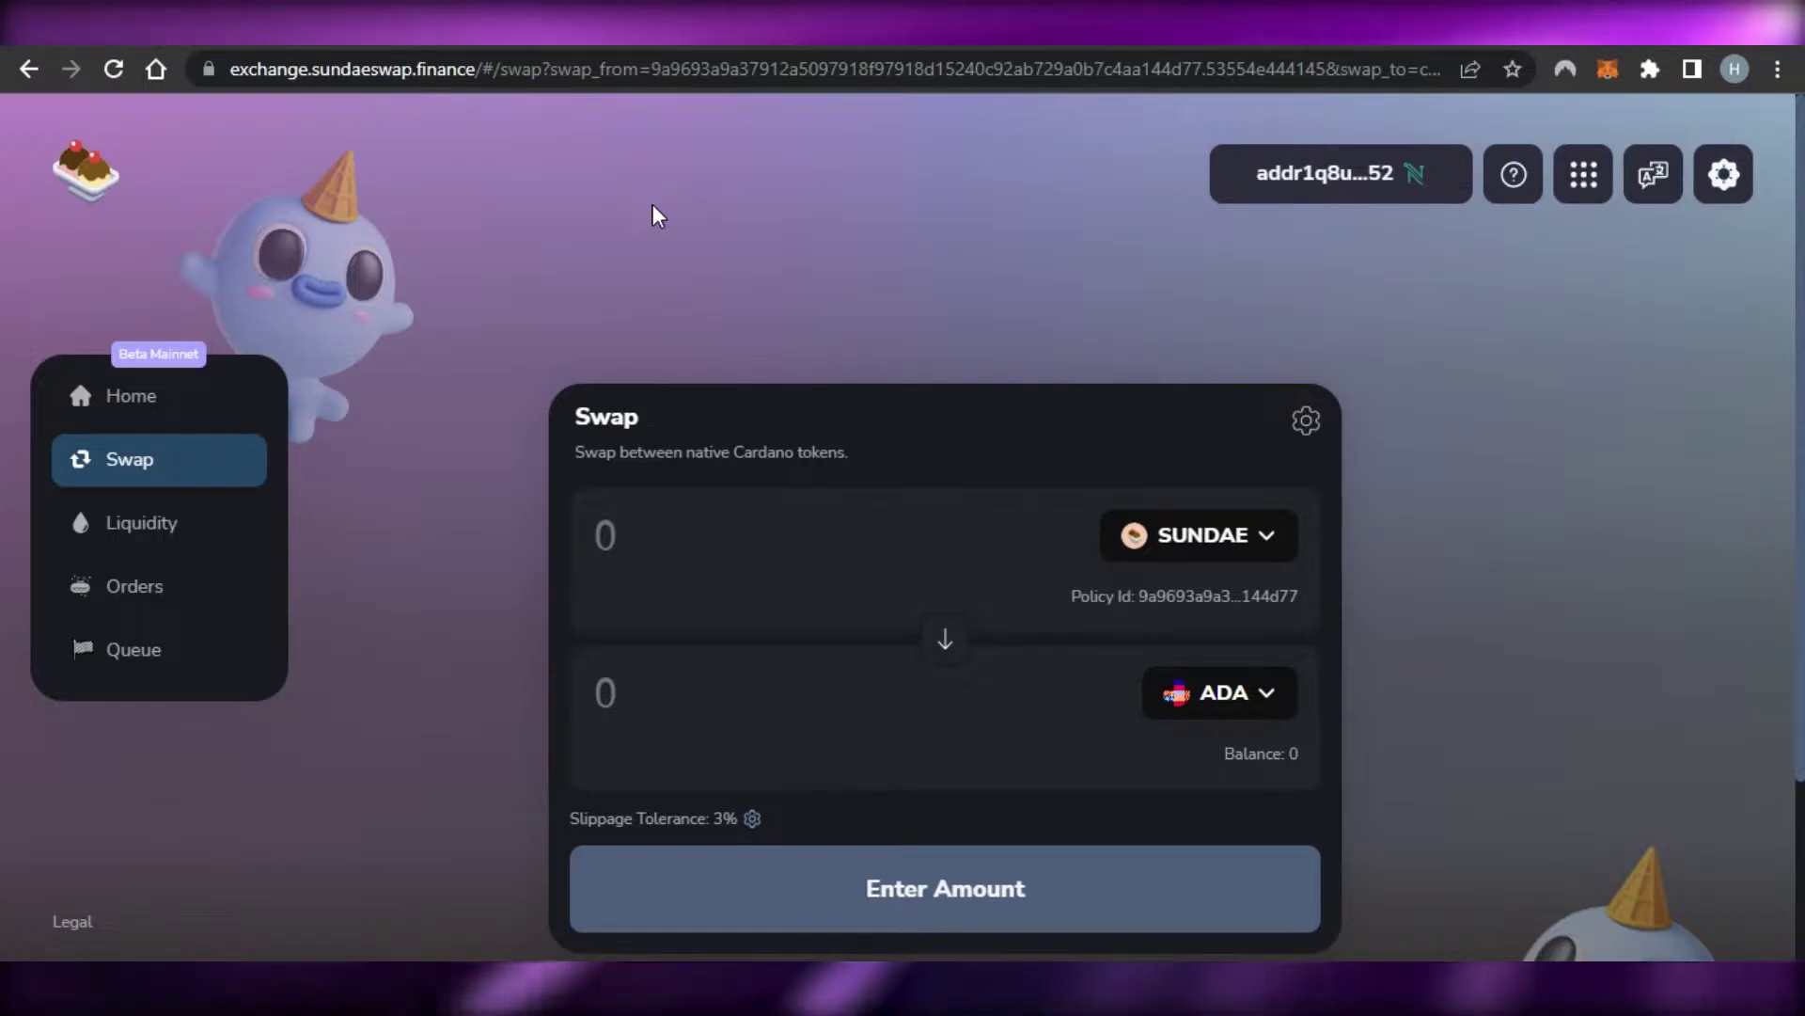
Step: Enter 100 SUNDAE as the amount to sell, quoting 5.971446 ADA
scroll(656, 207, "down", 1)
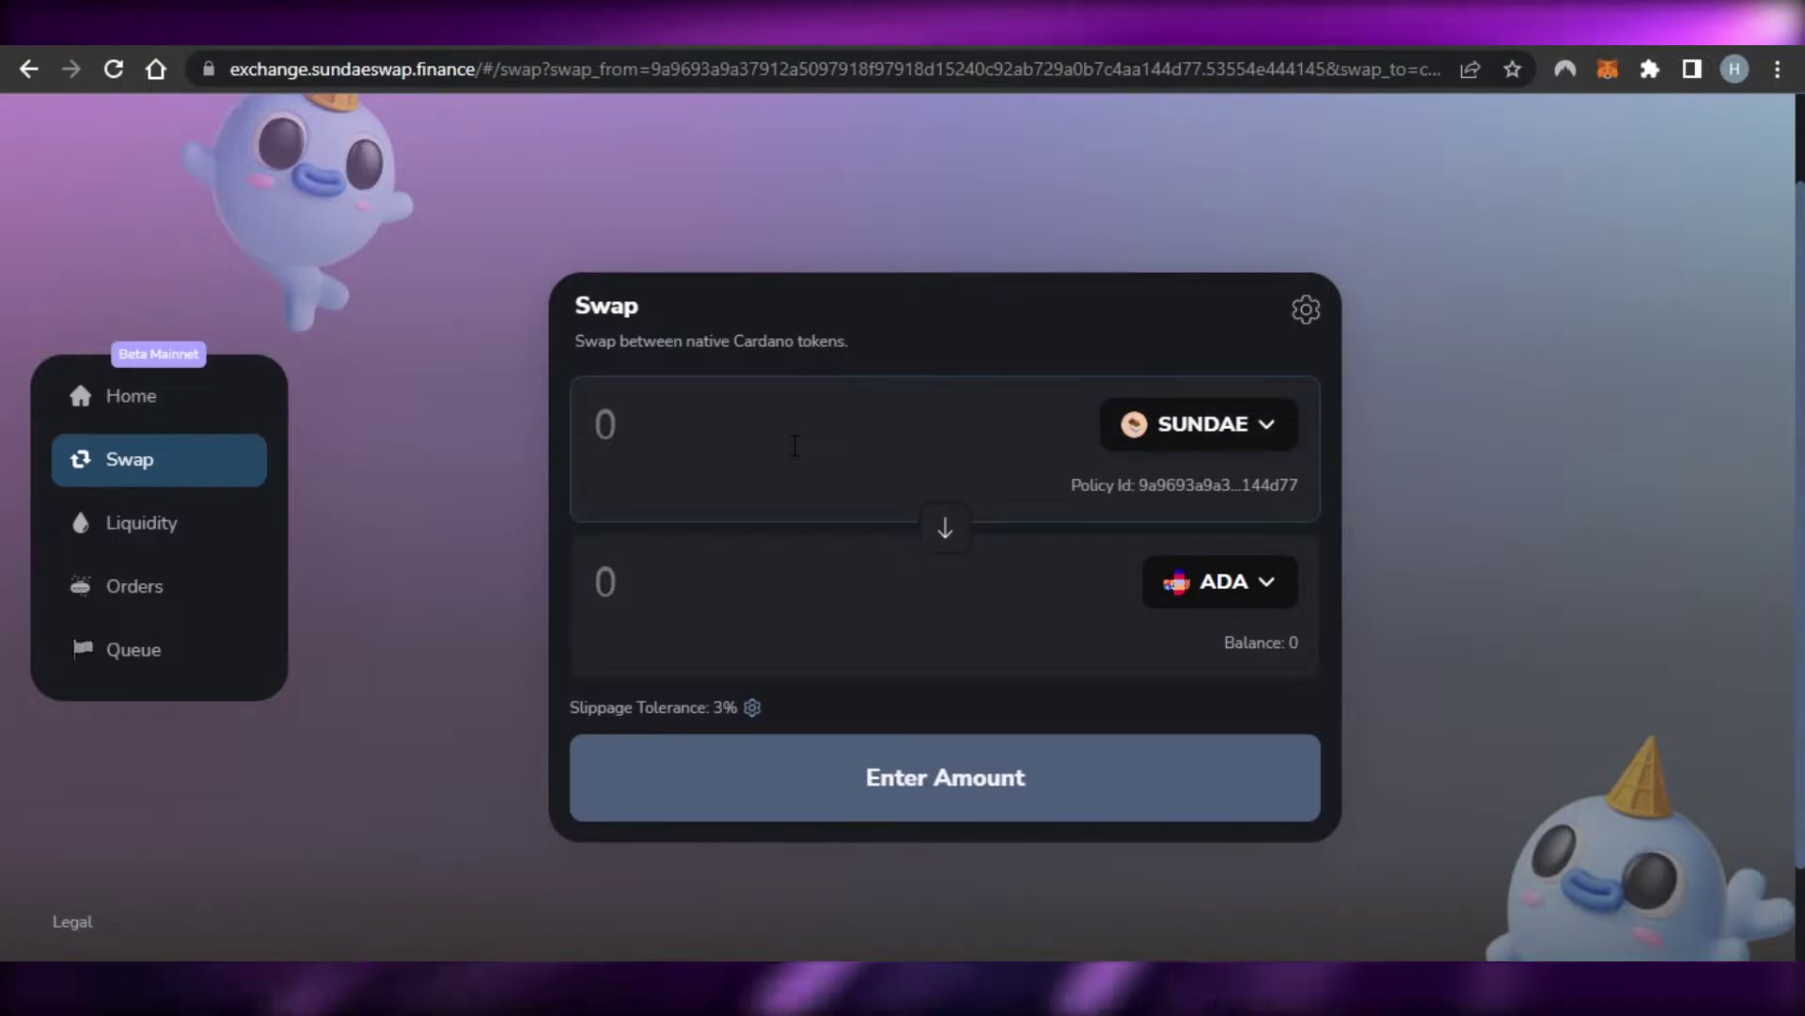
left_click(663, 439)
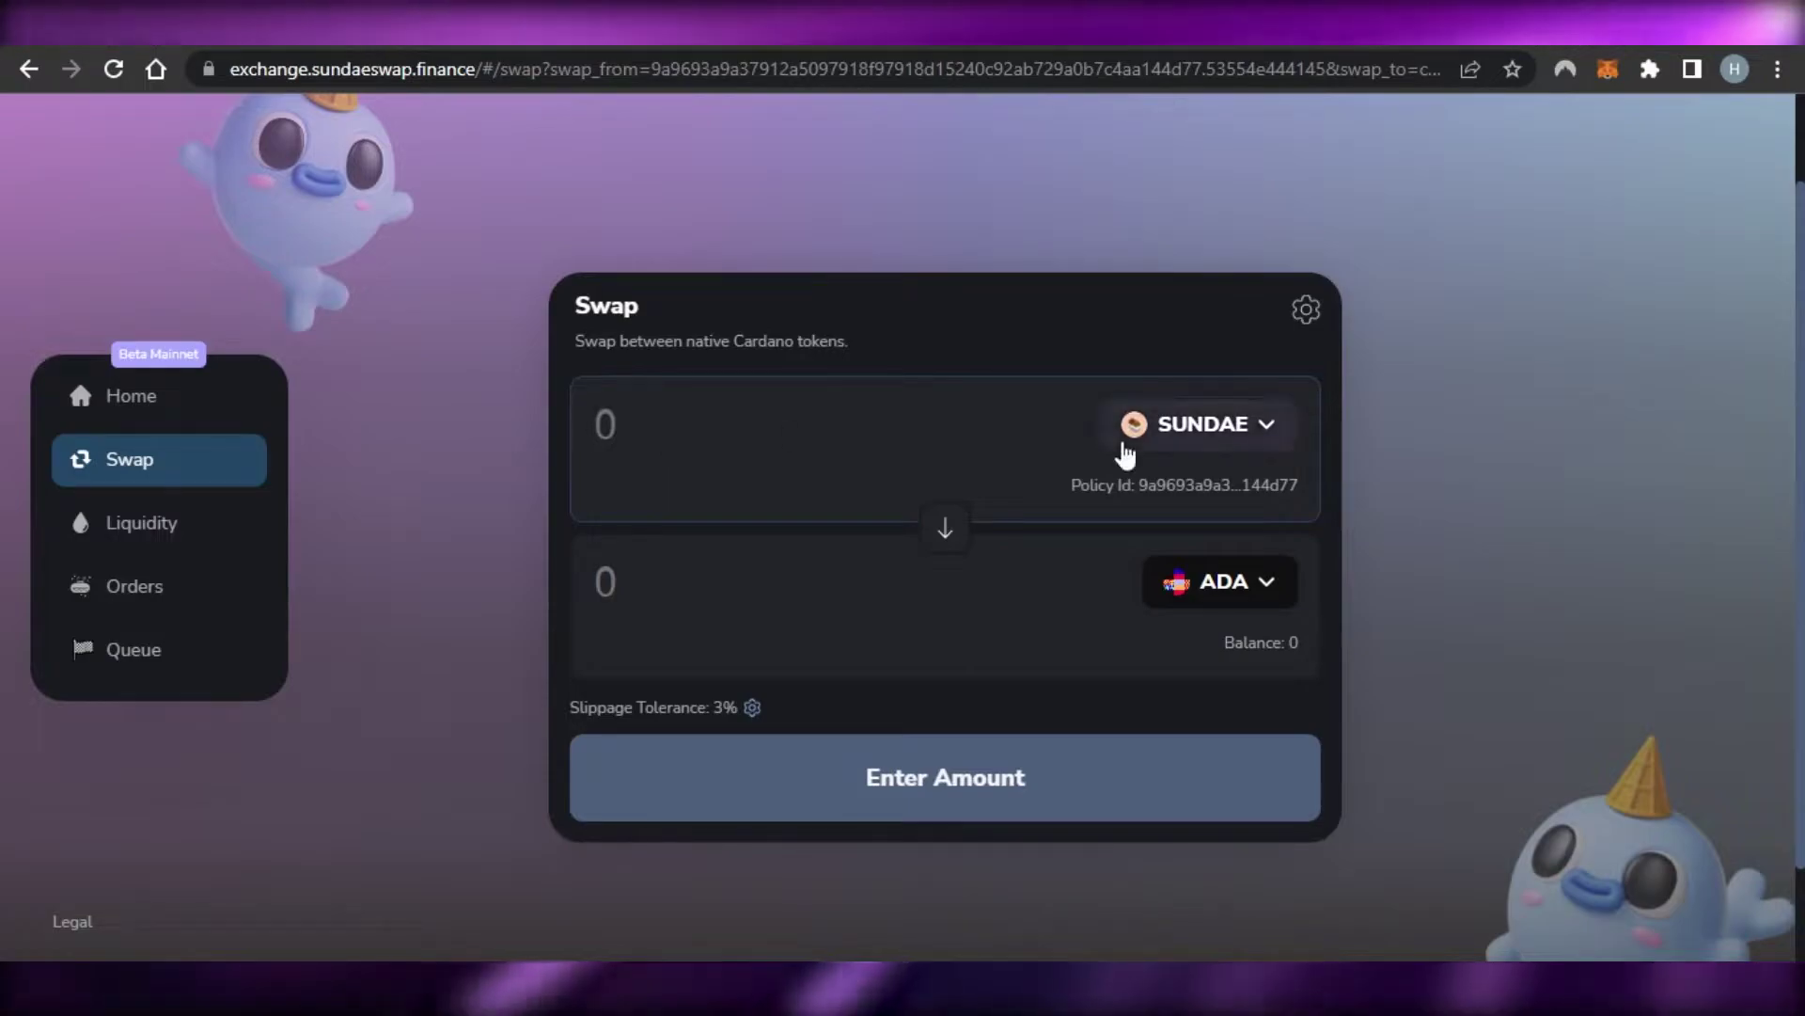
left_click(1152, 440)
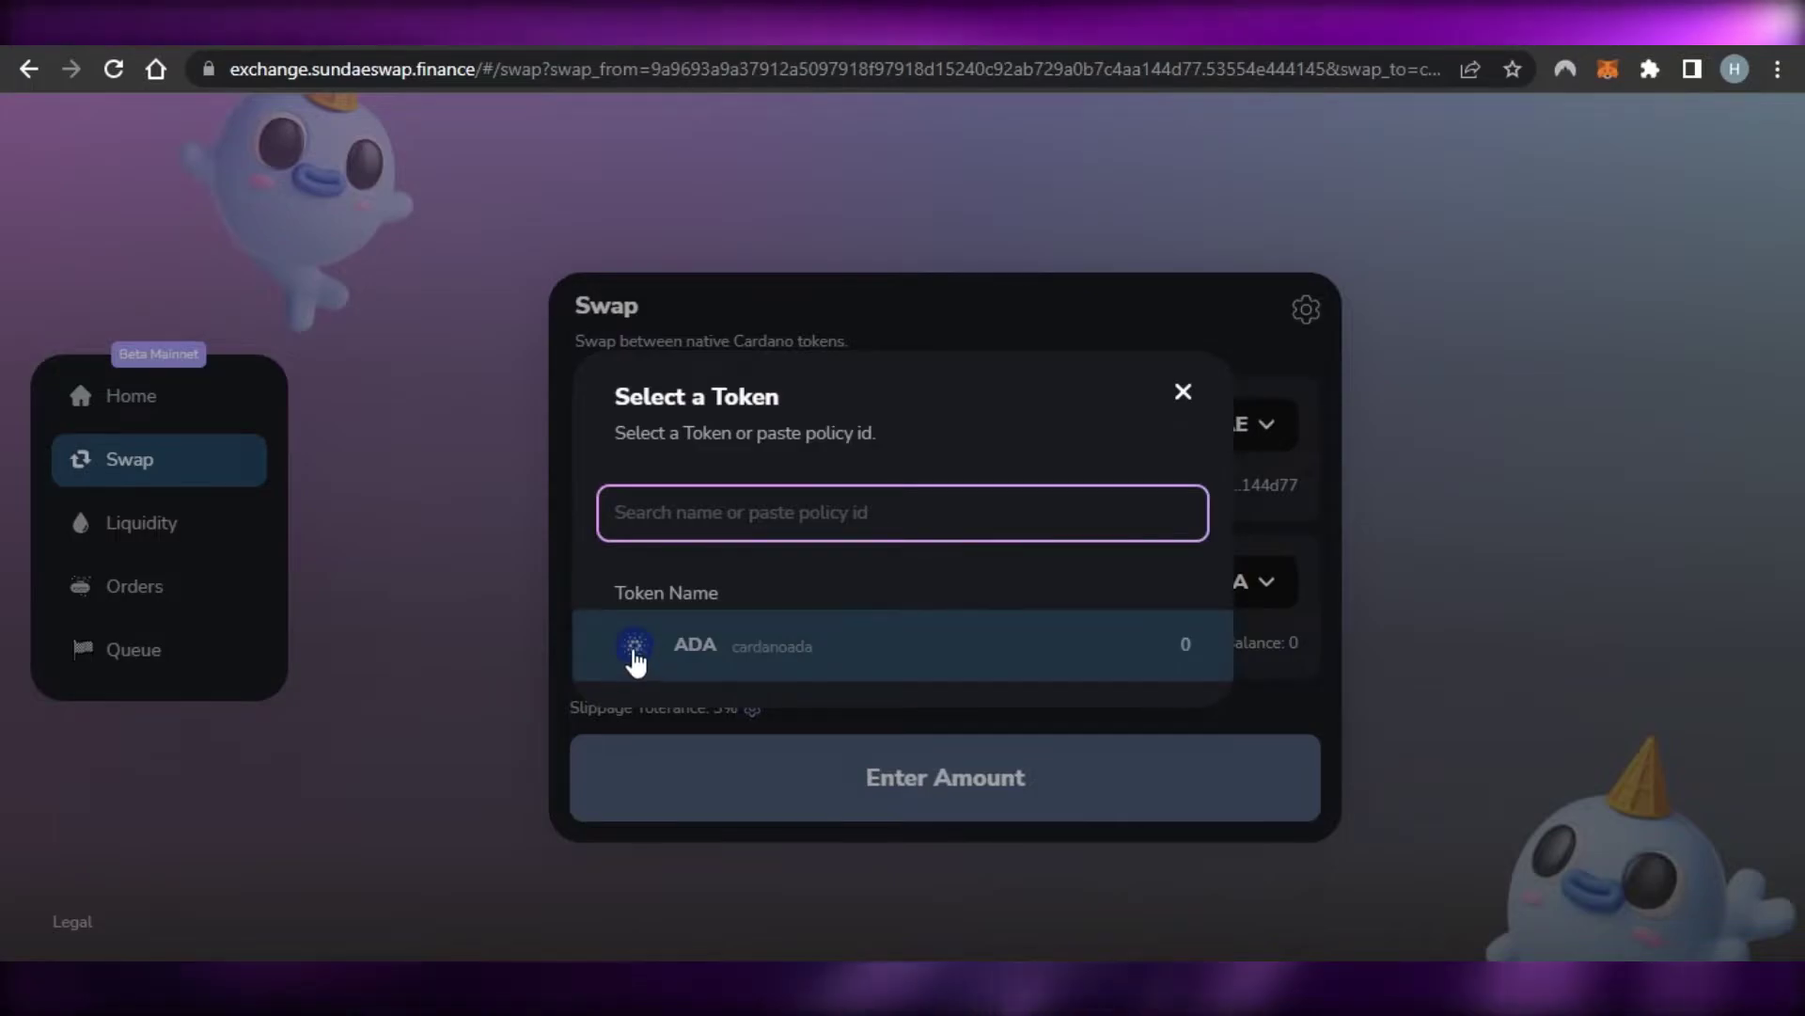
left_click(1467, 577)
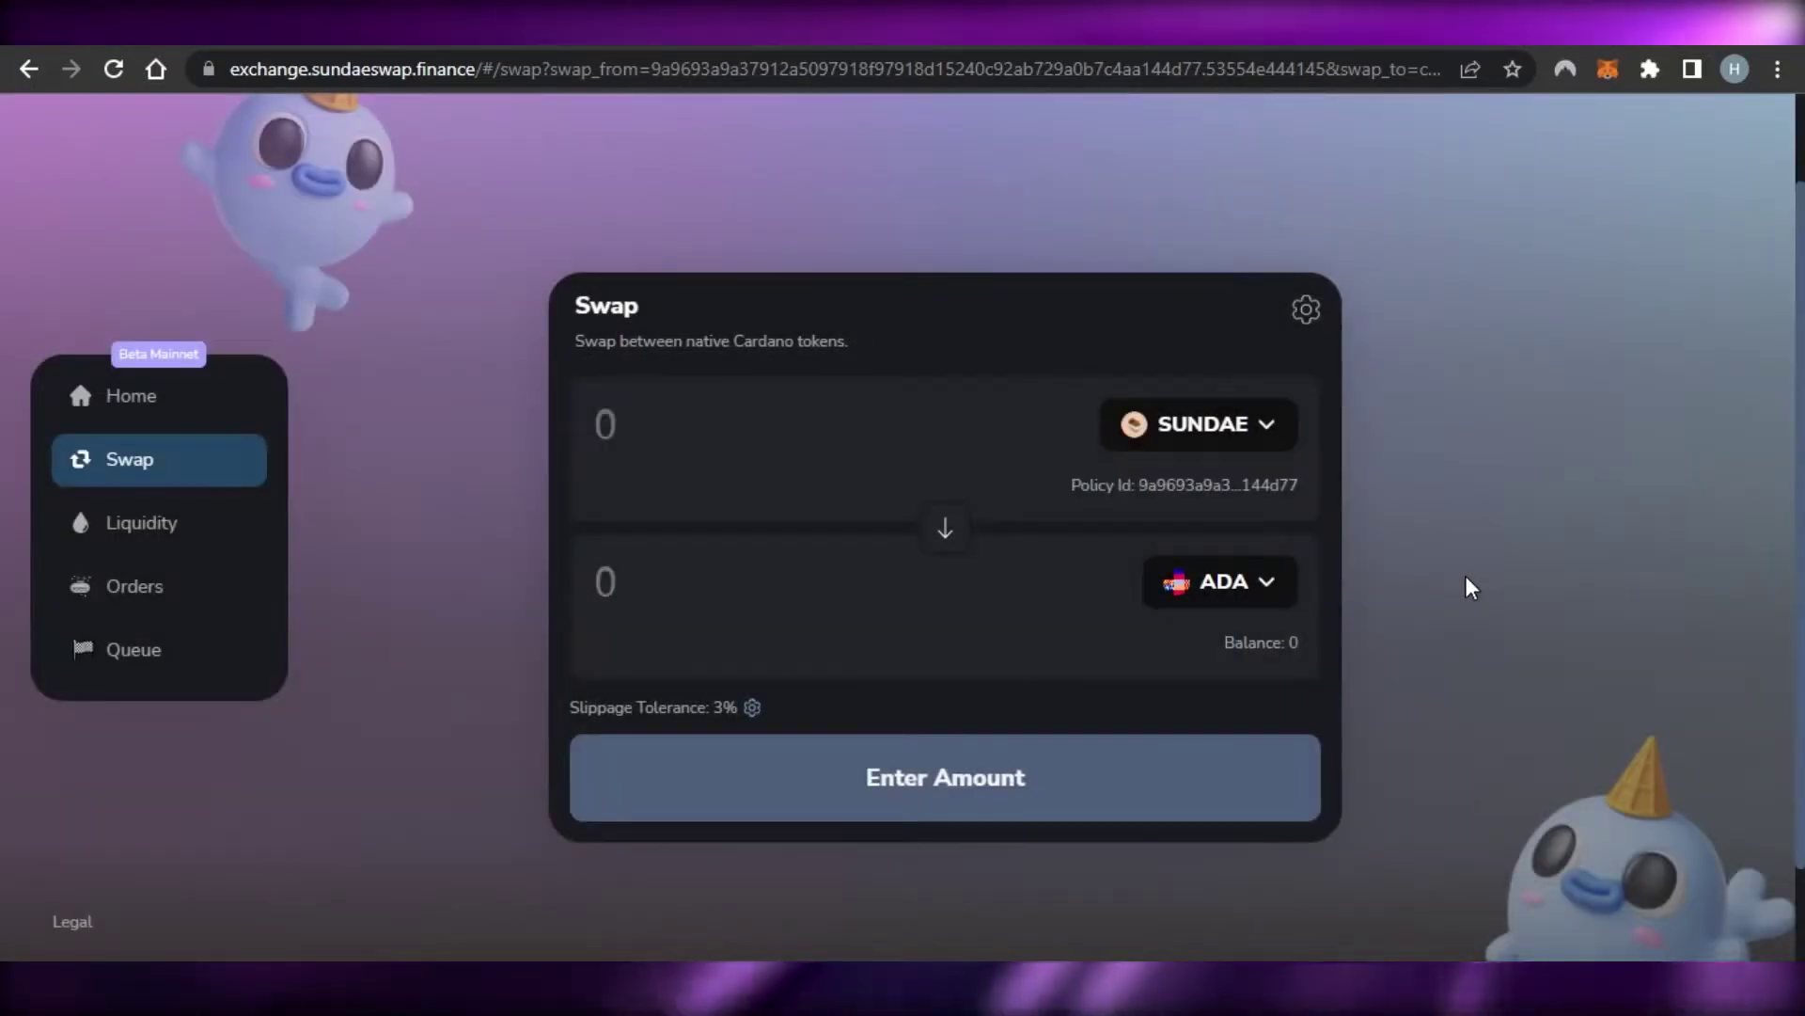
left_click(1213, 424)
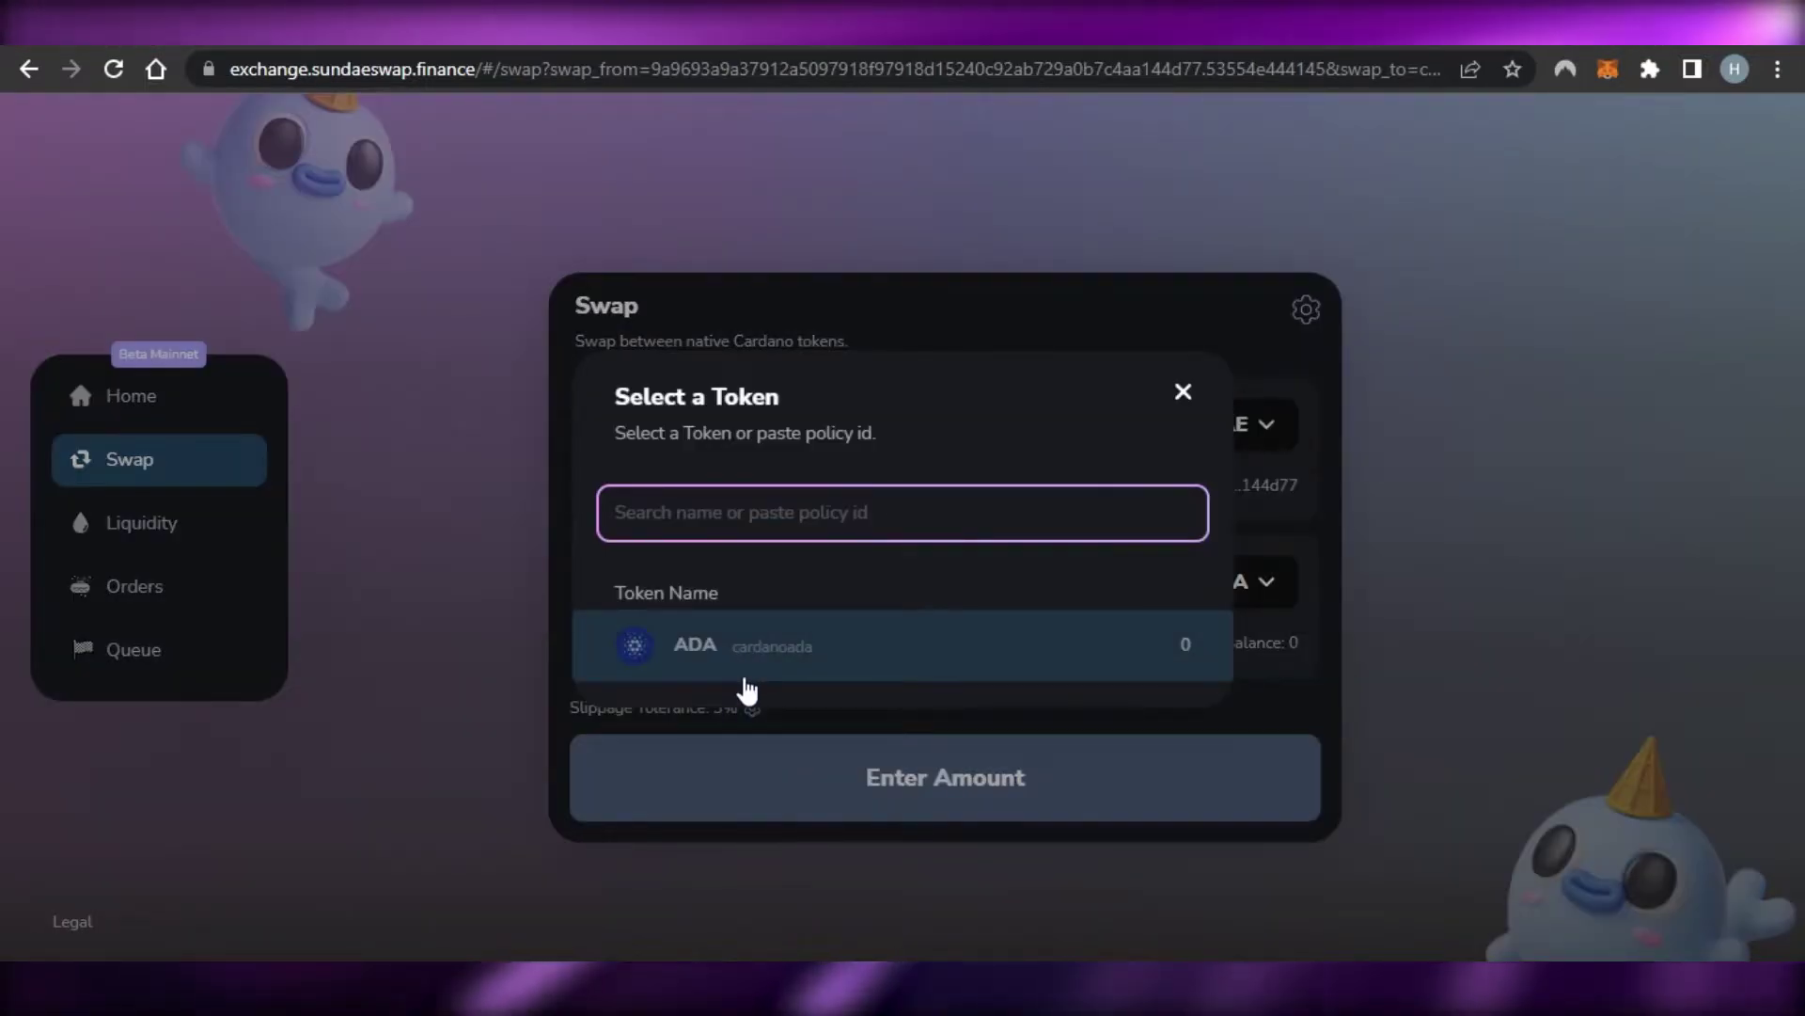
left_click(1438, 335)
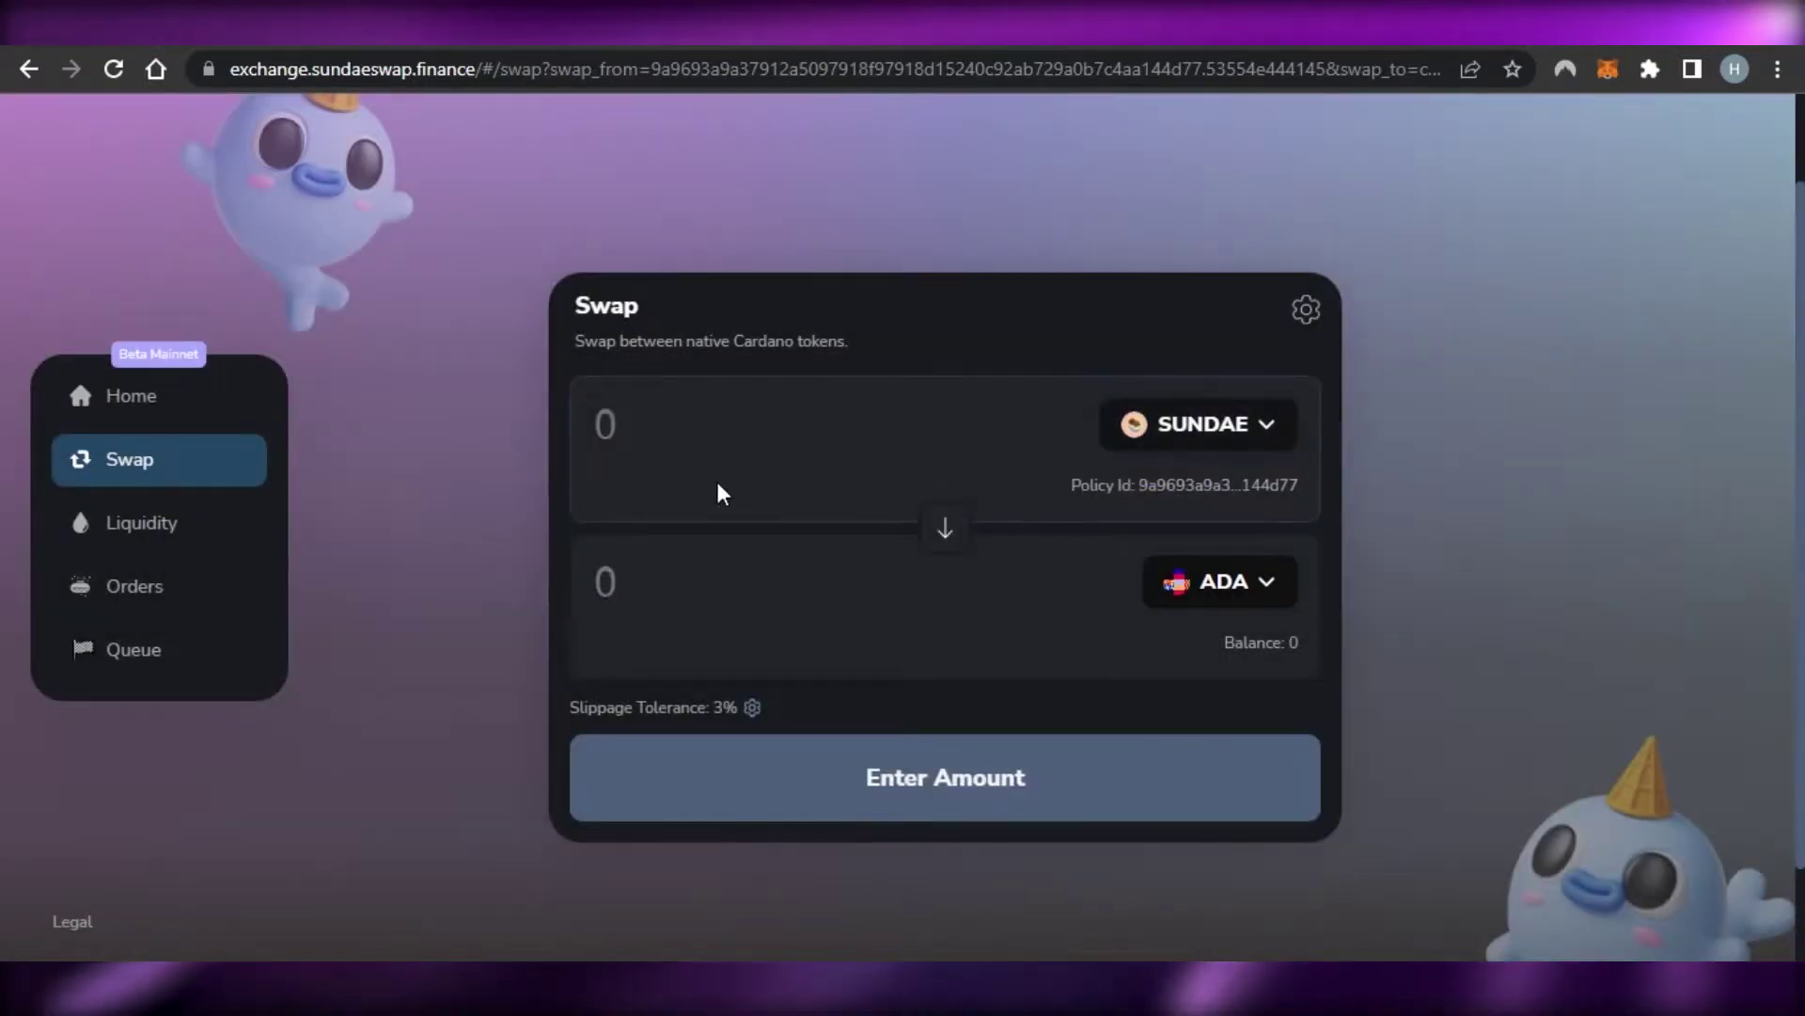
left_click(674, 416)
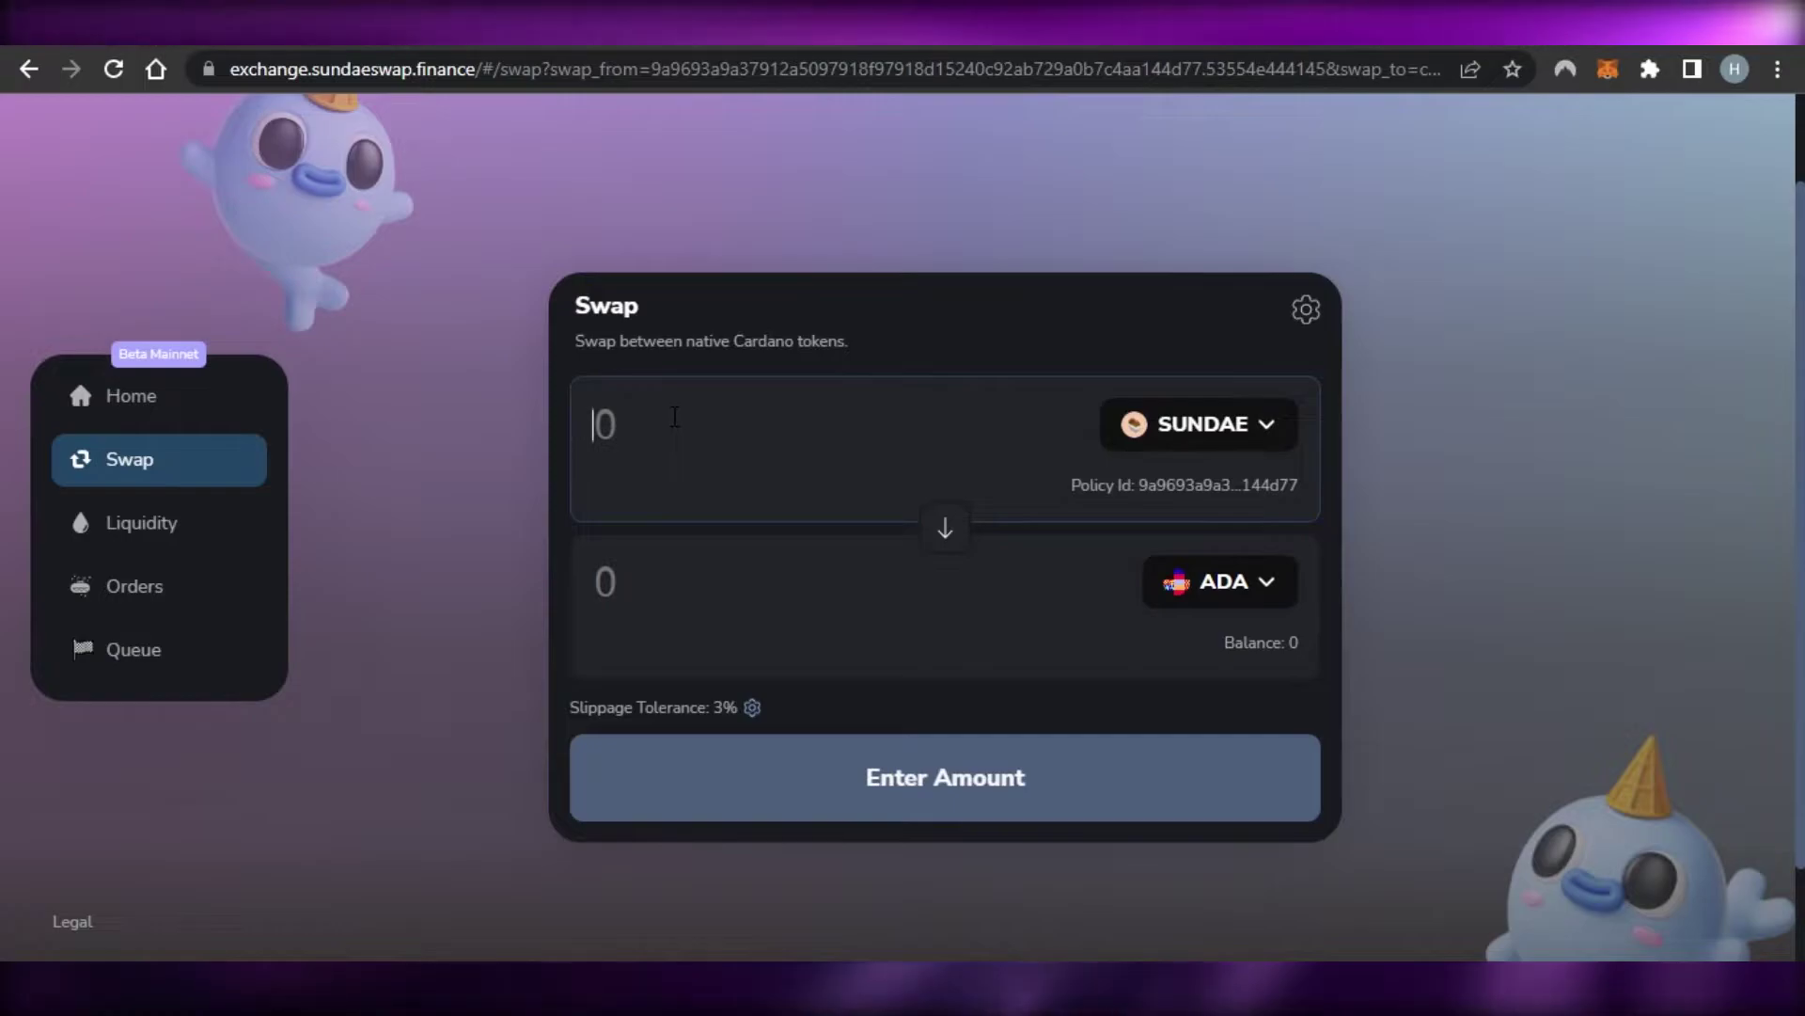
type("1")
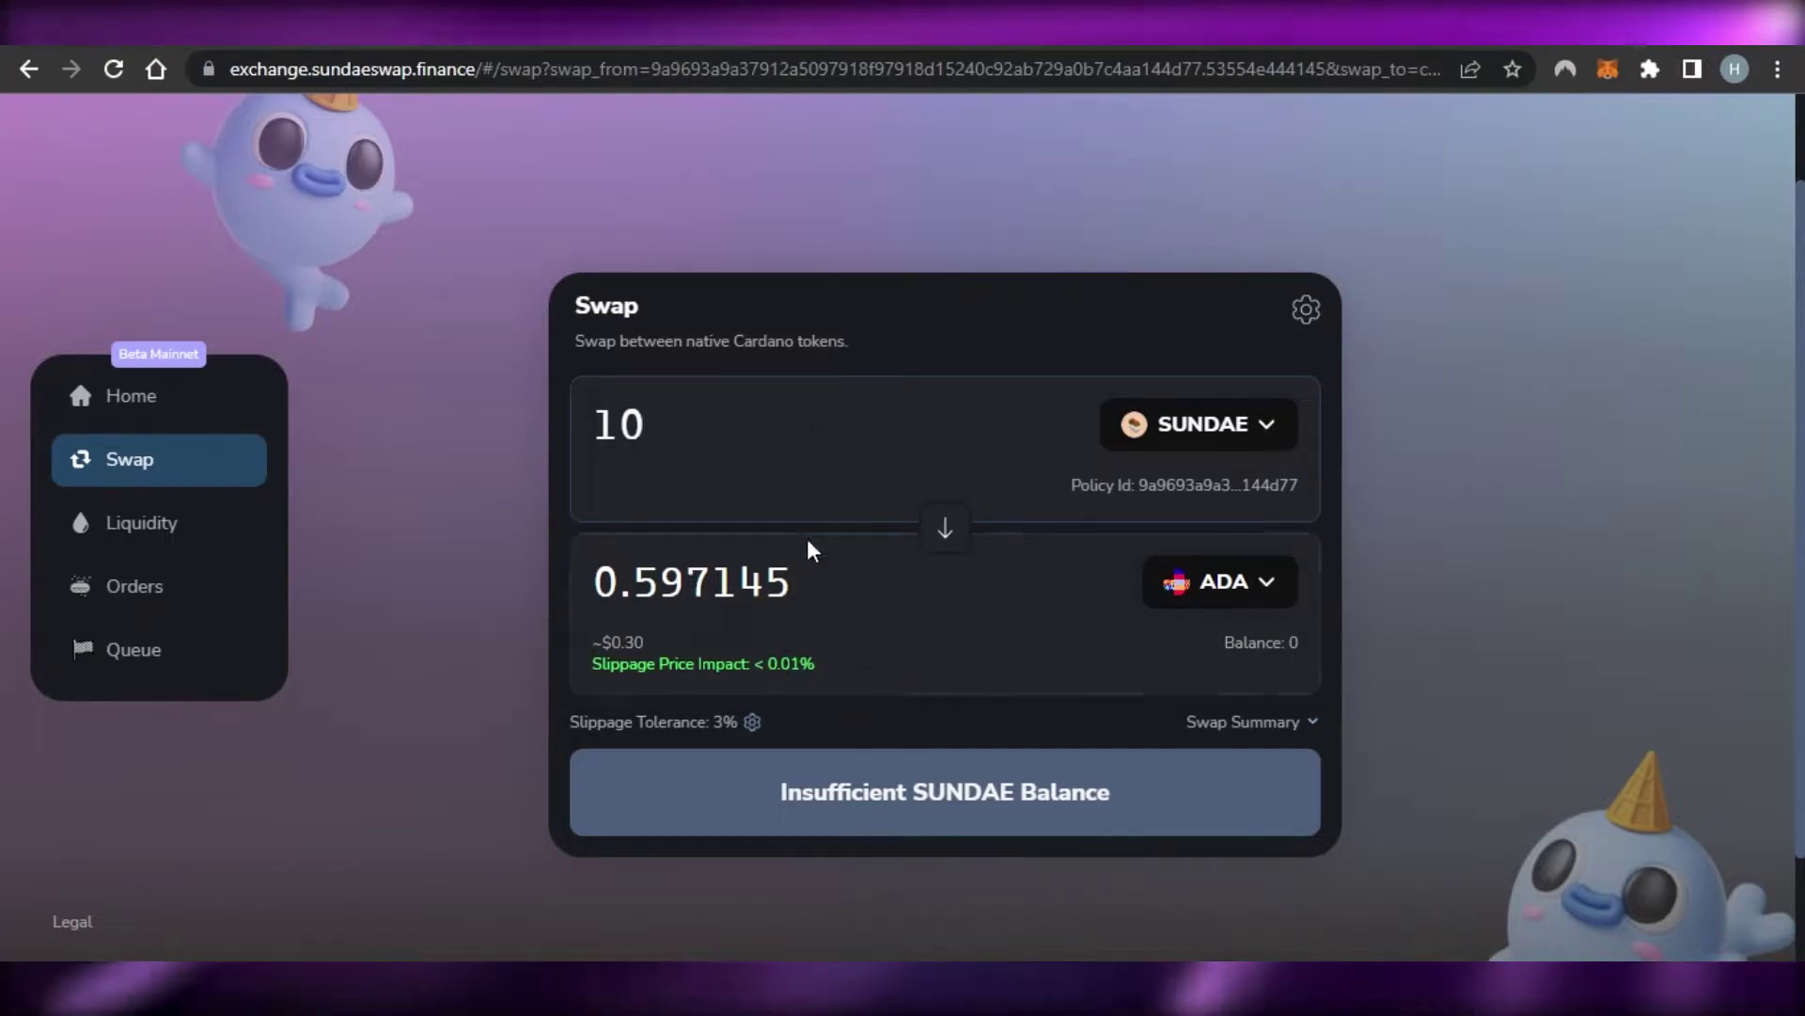
type("0")
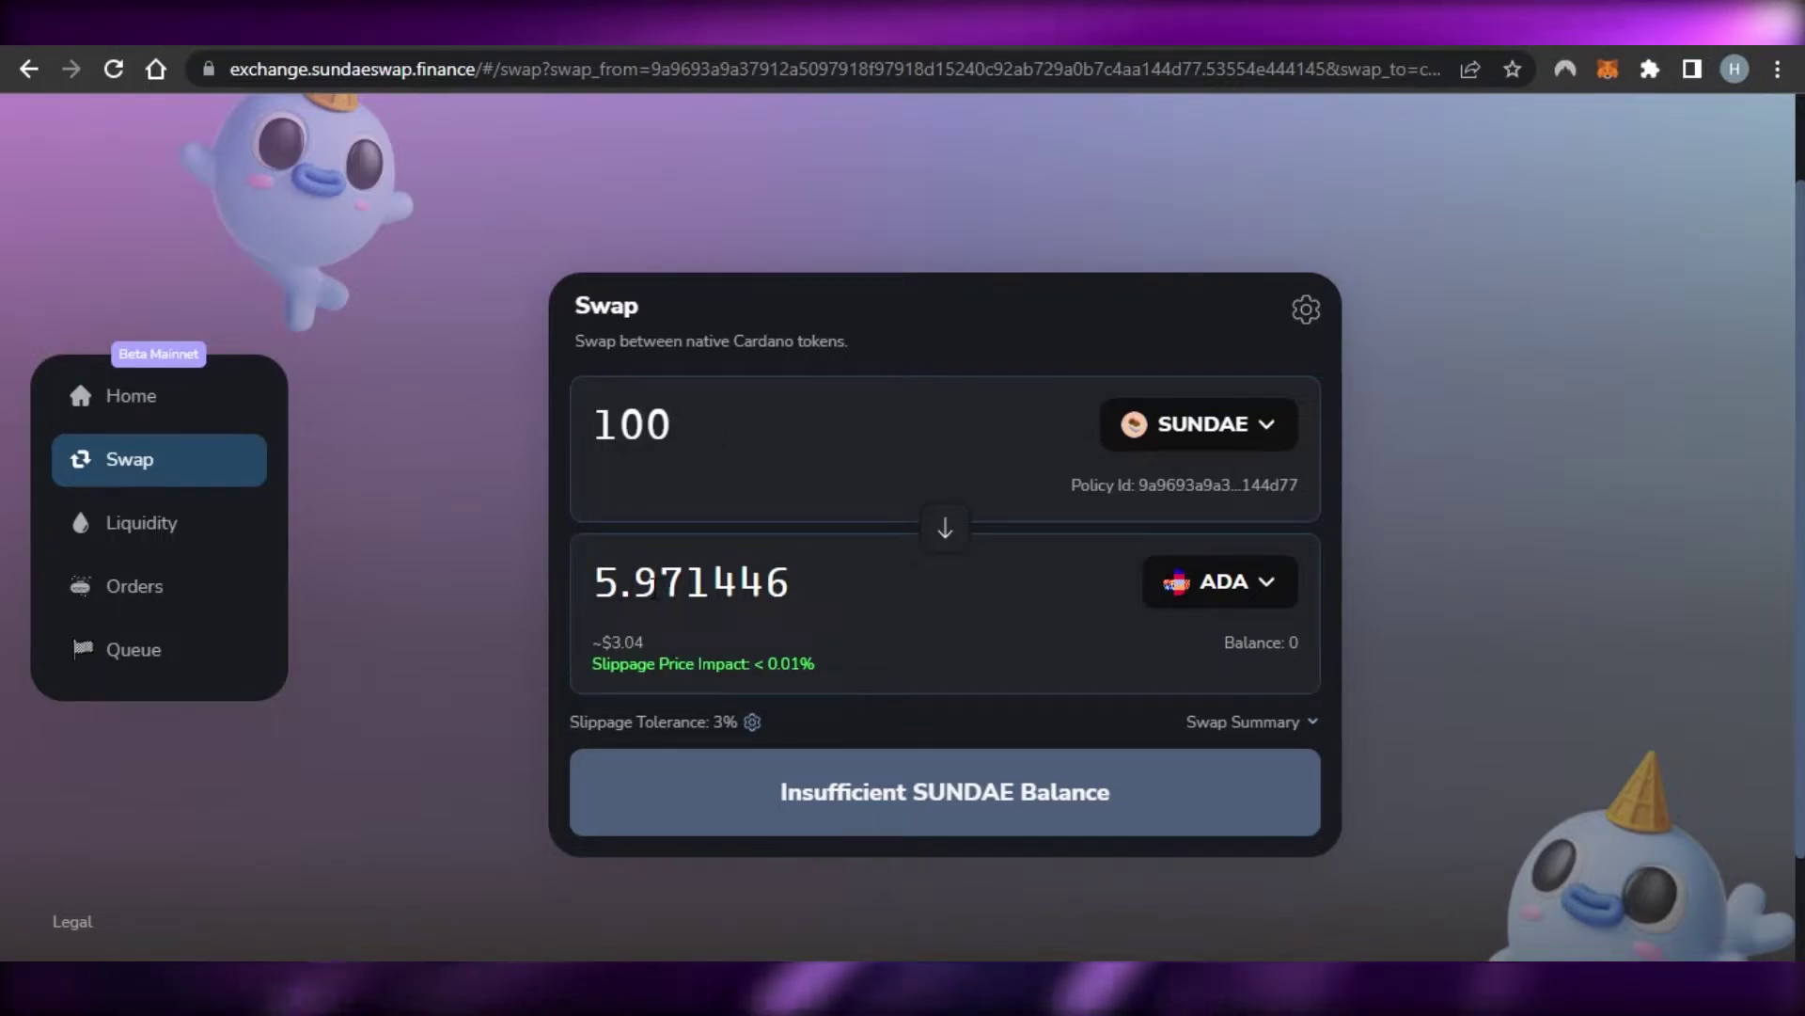
Step: Change the selling token to ADA, so 6.007448 ADA buys 100 SUNDAE
left_click(1176, 442)
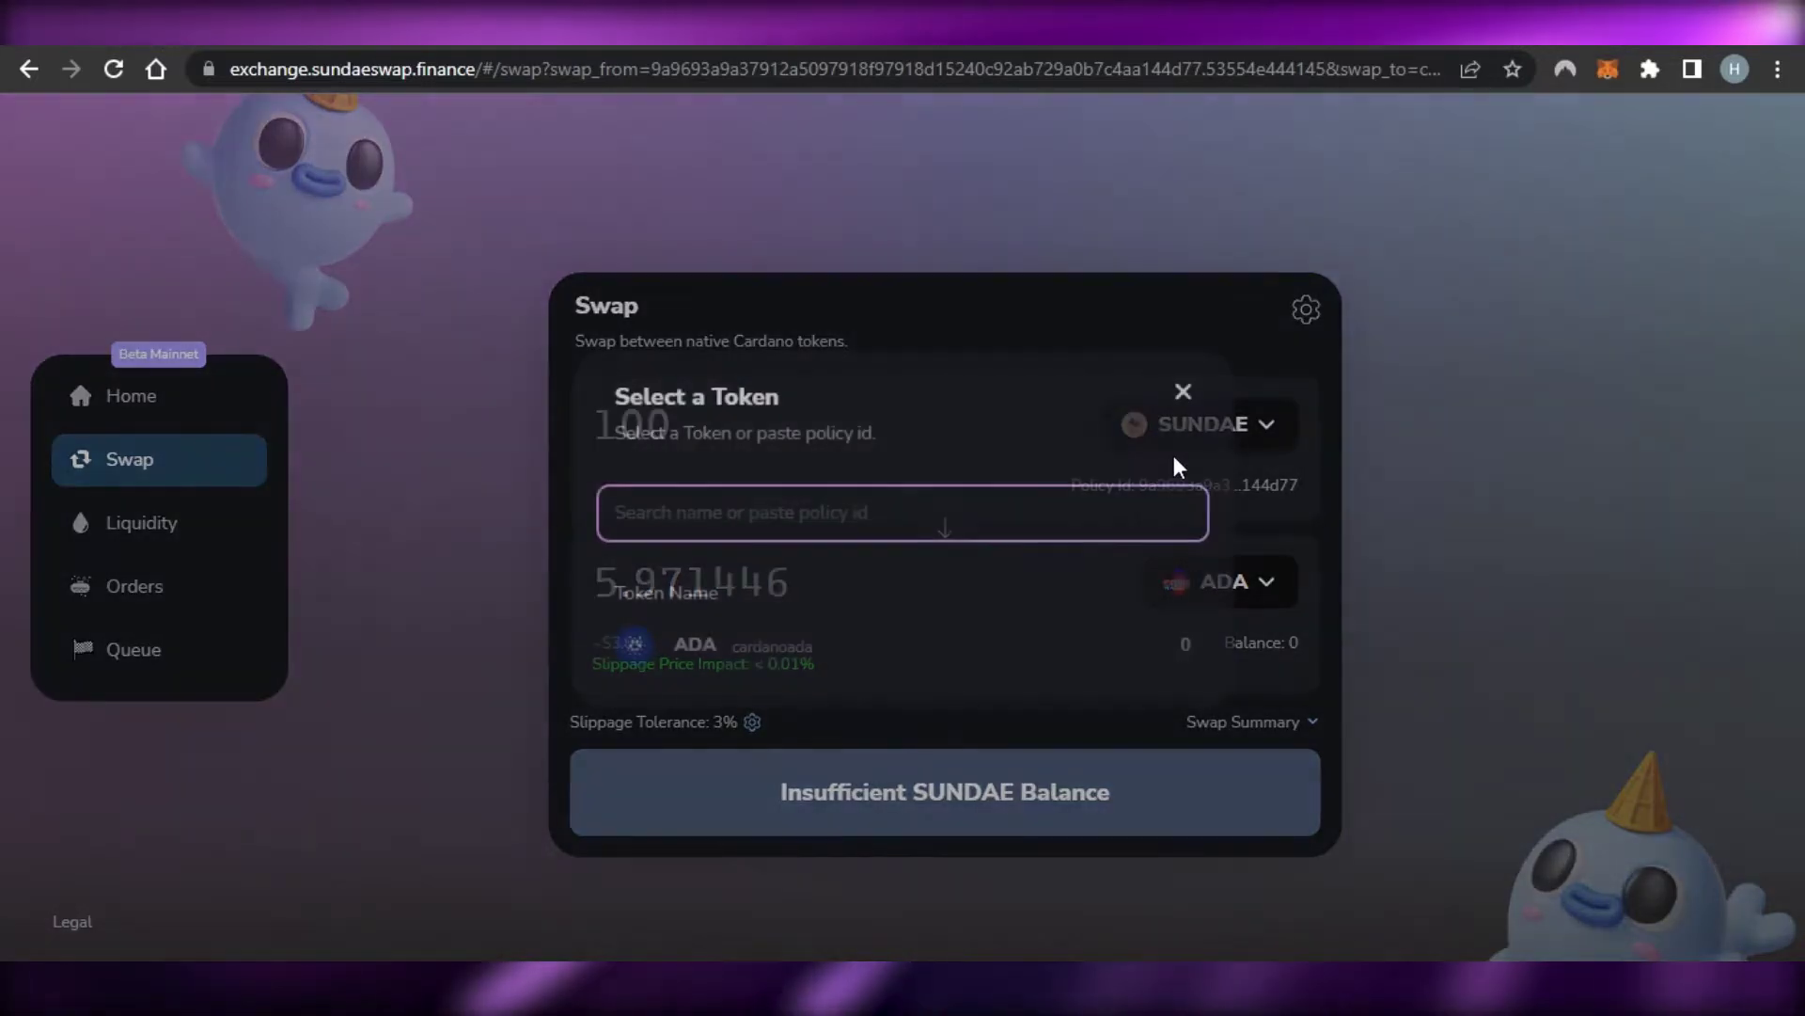
left_click(894, 669)
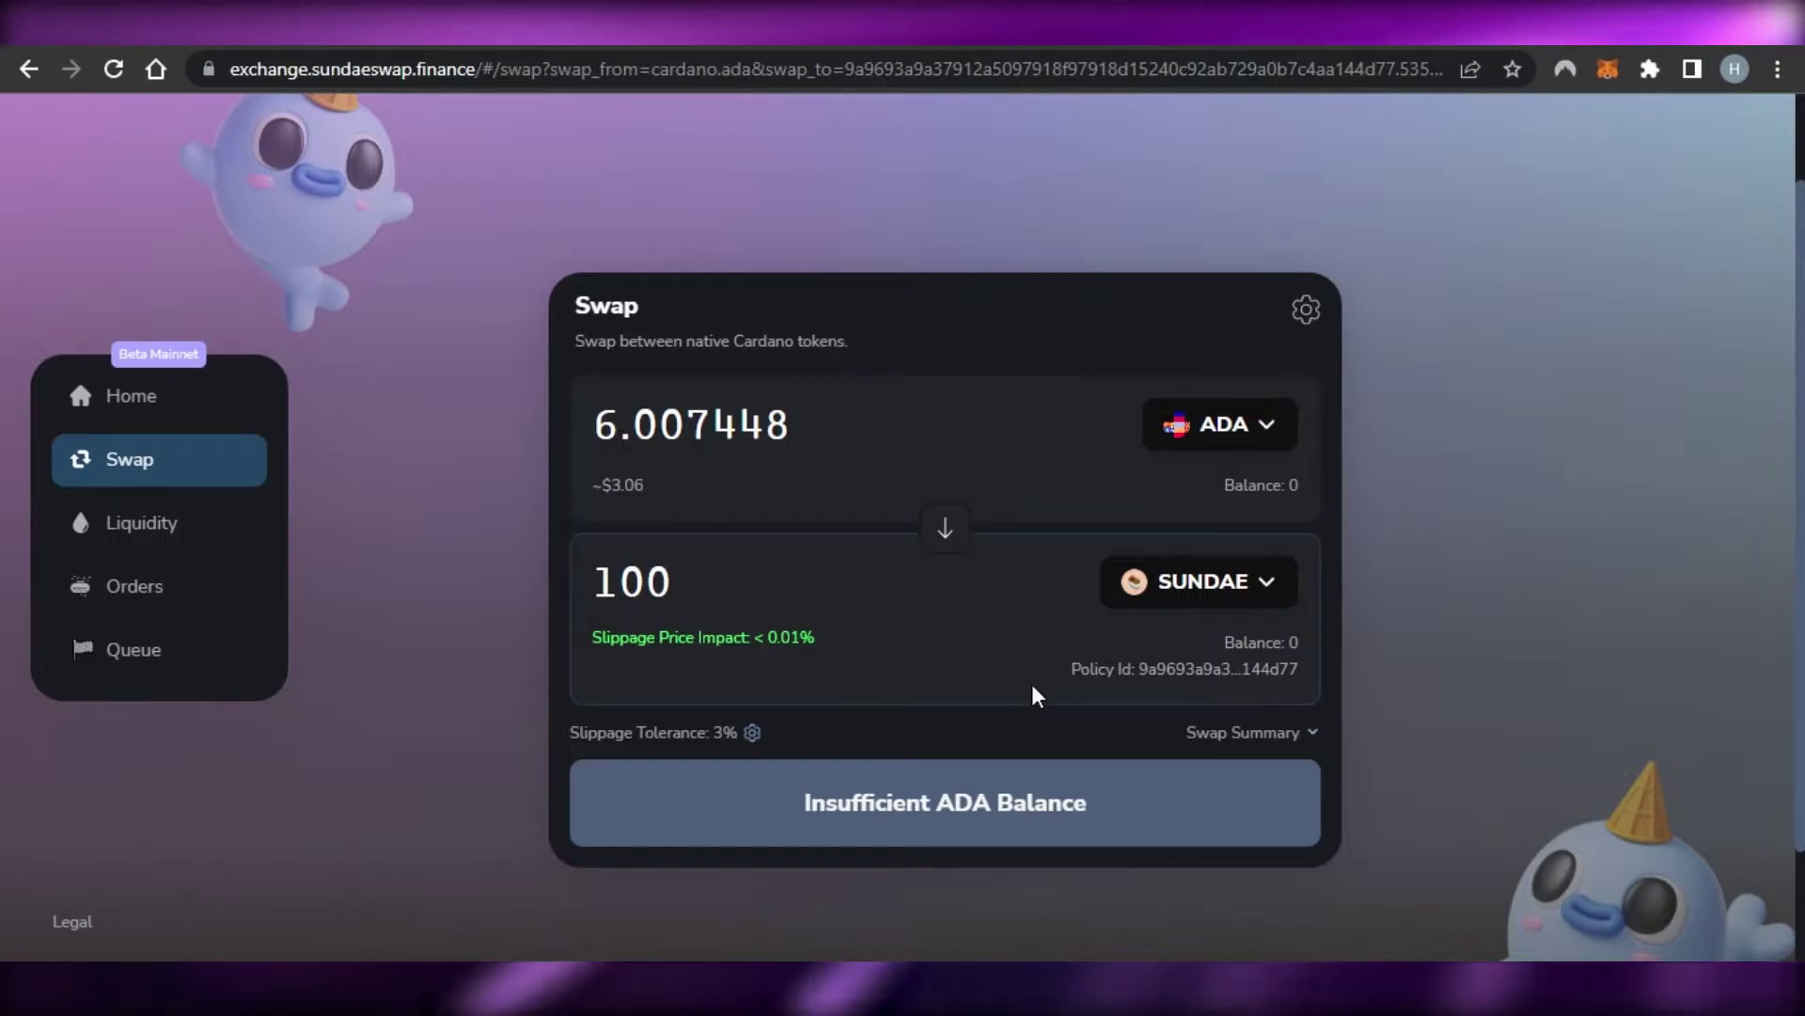
scroll(1036, 695, "up", 1)
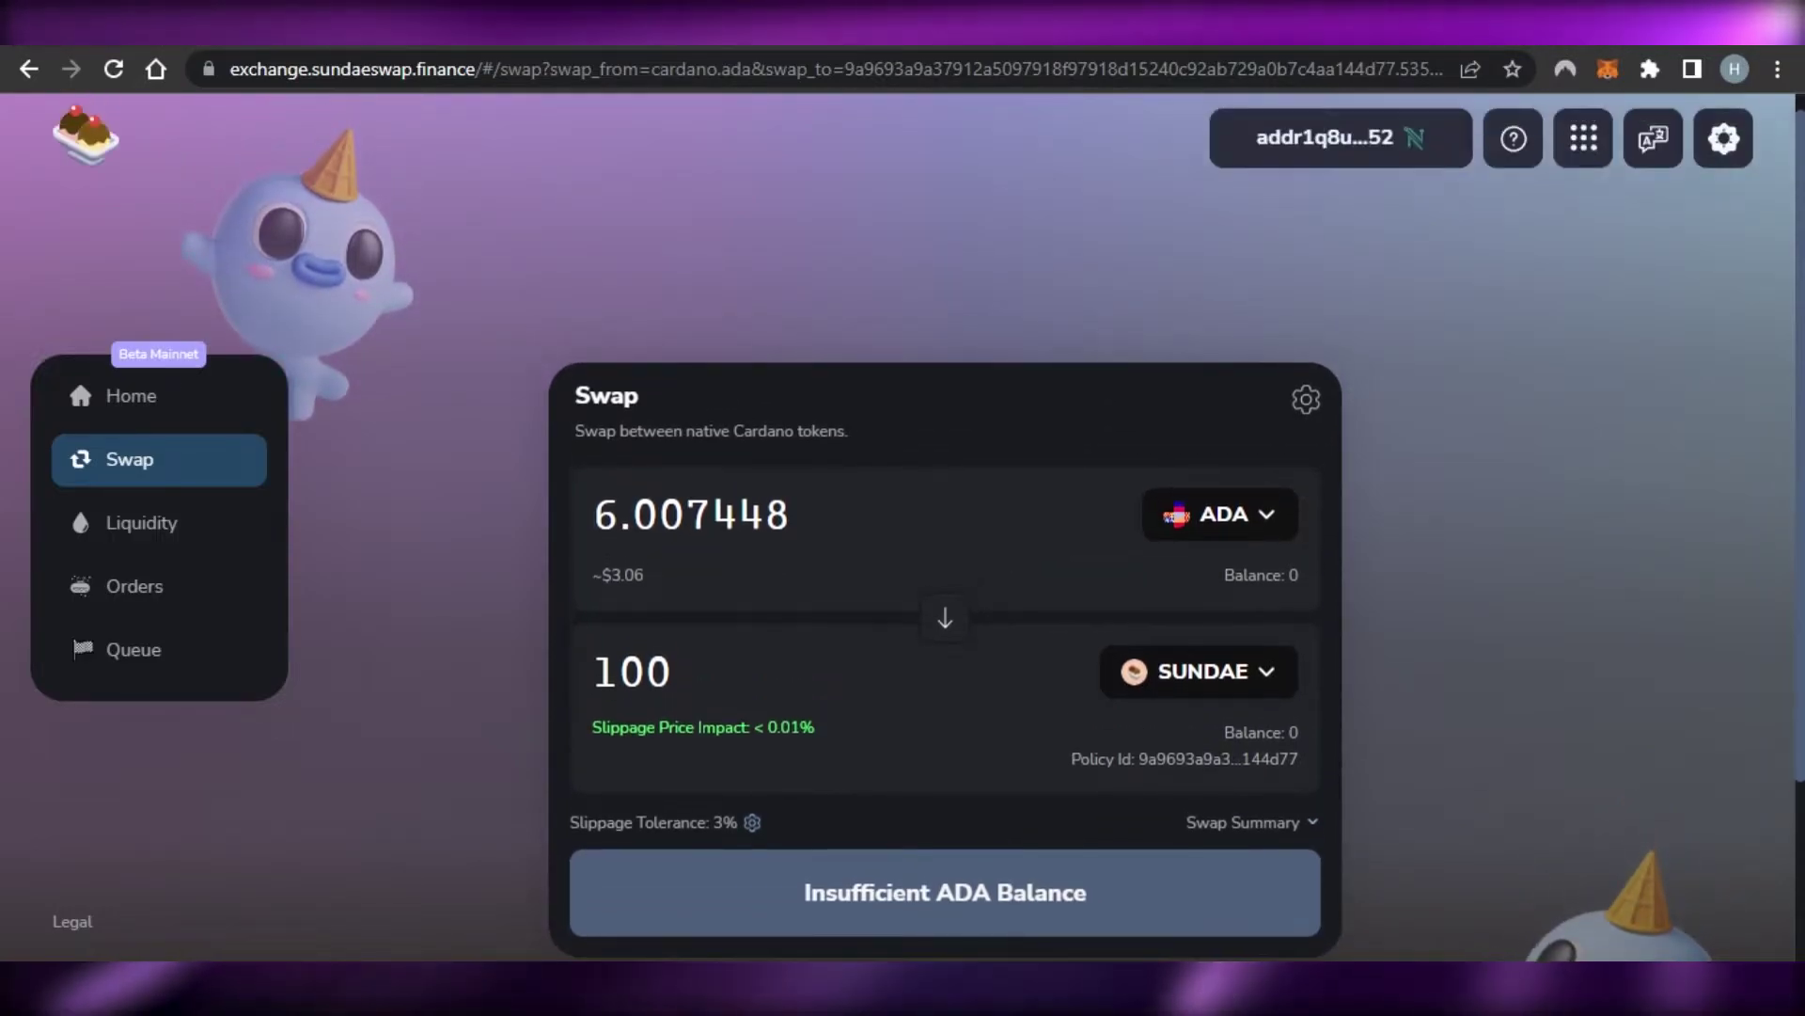
scroll(945, 640, "down", 1)
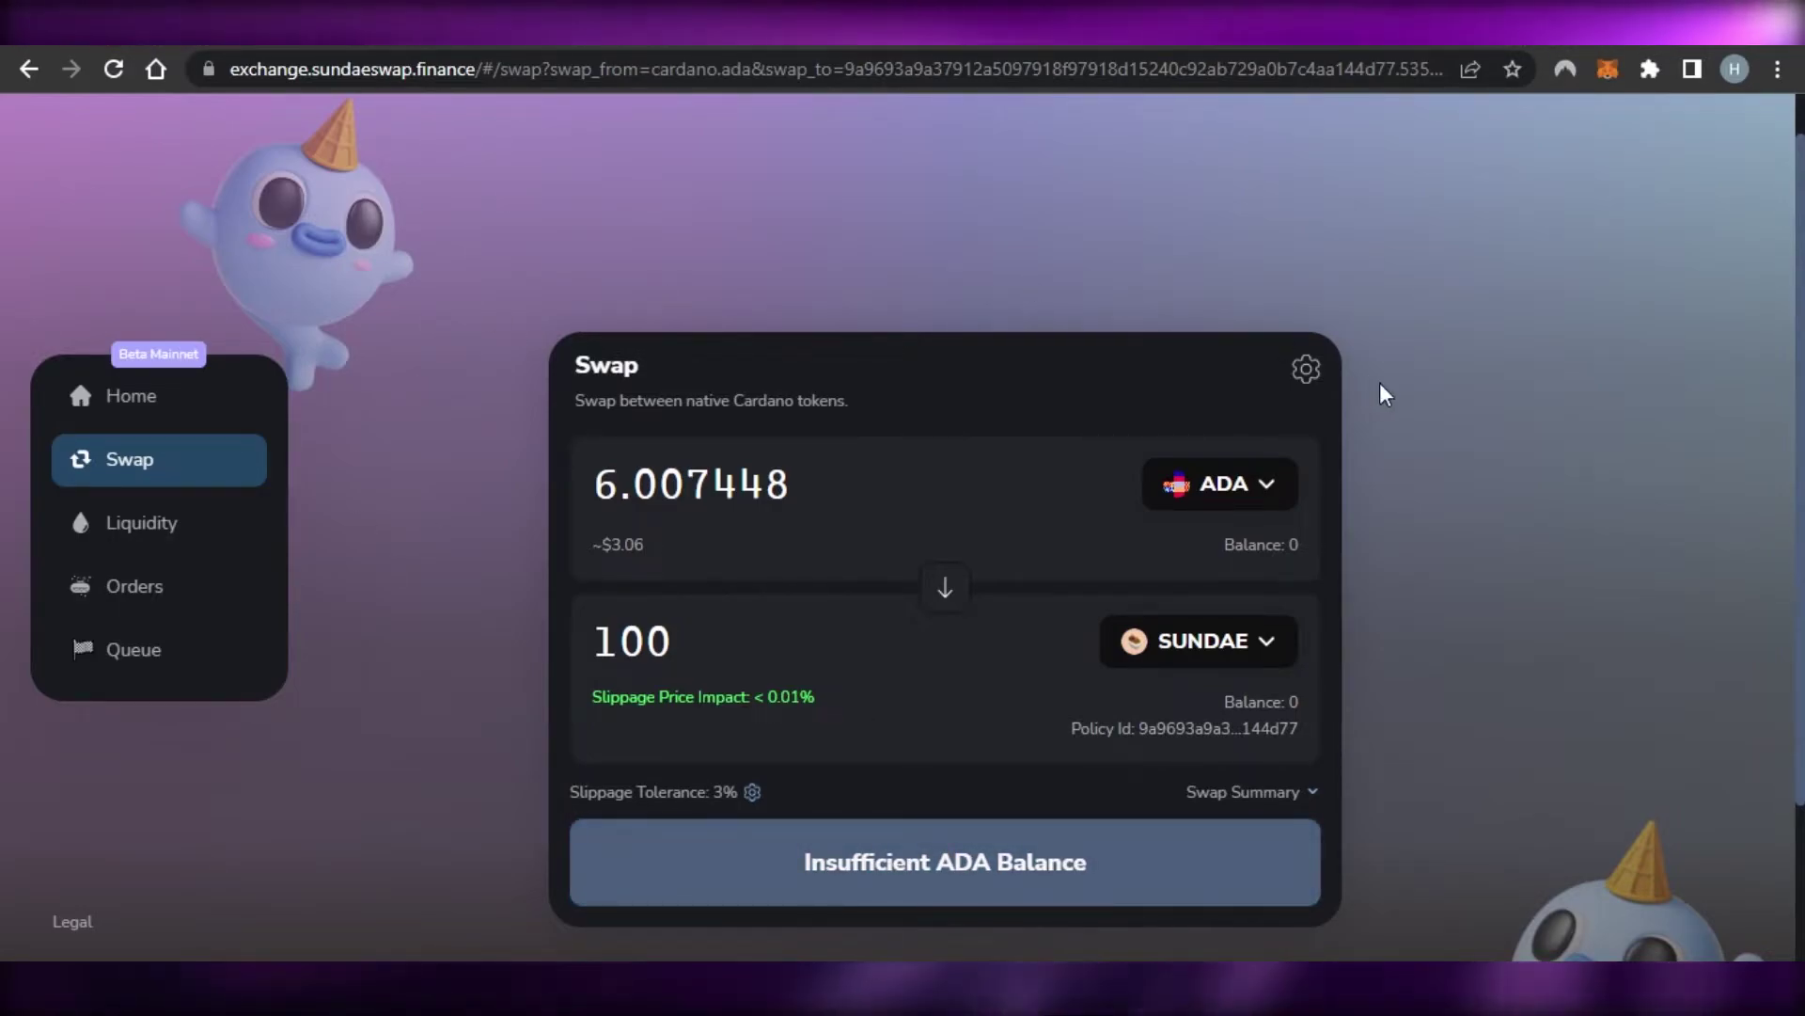
Step: Check slippage settings unchanged, return Home, and open Provide Liquidity for SUNDAE/ADA
left_click(1307, 371)
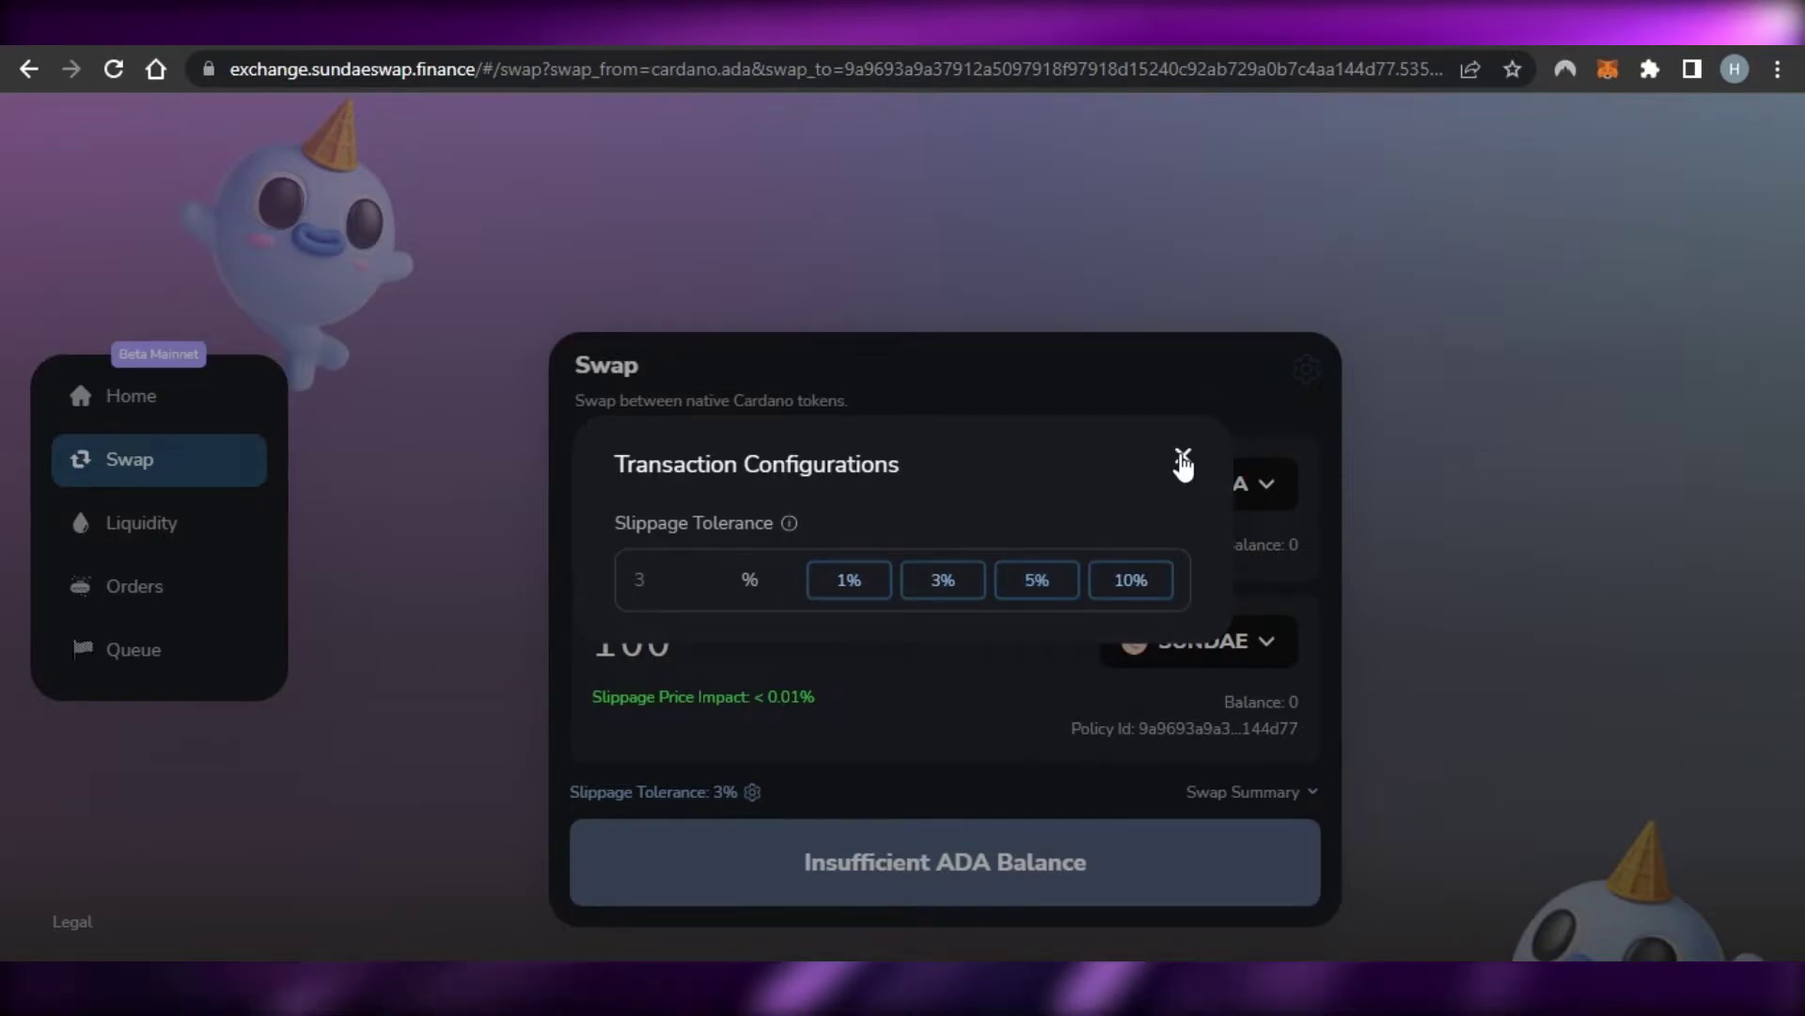
left_click(1183, 457)
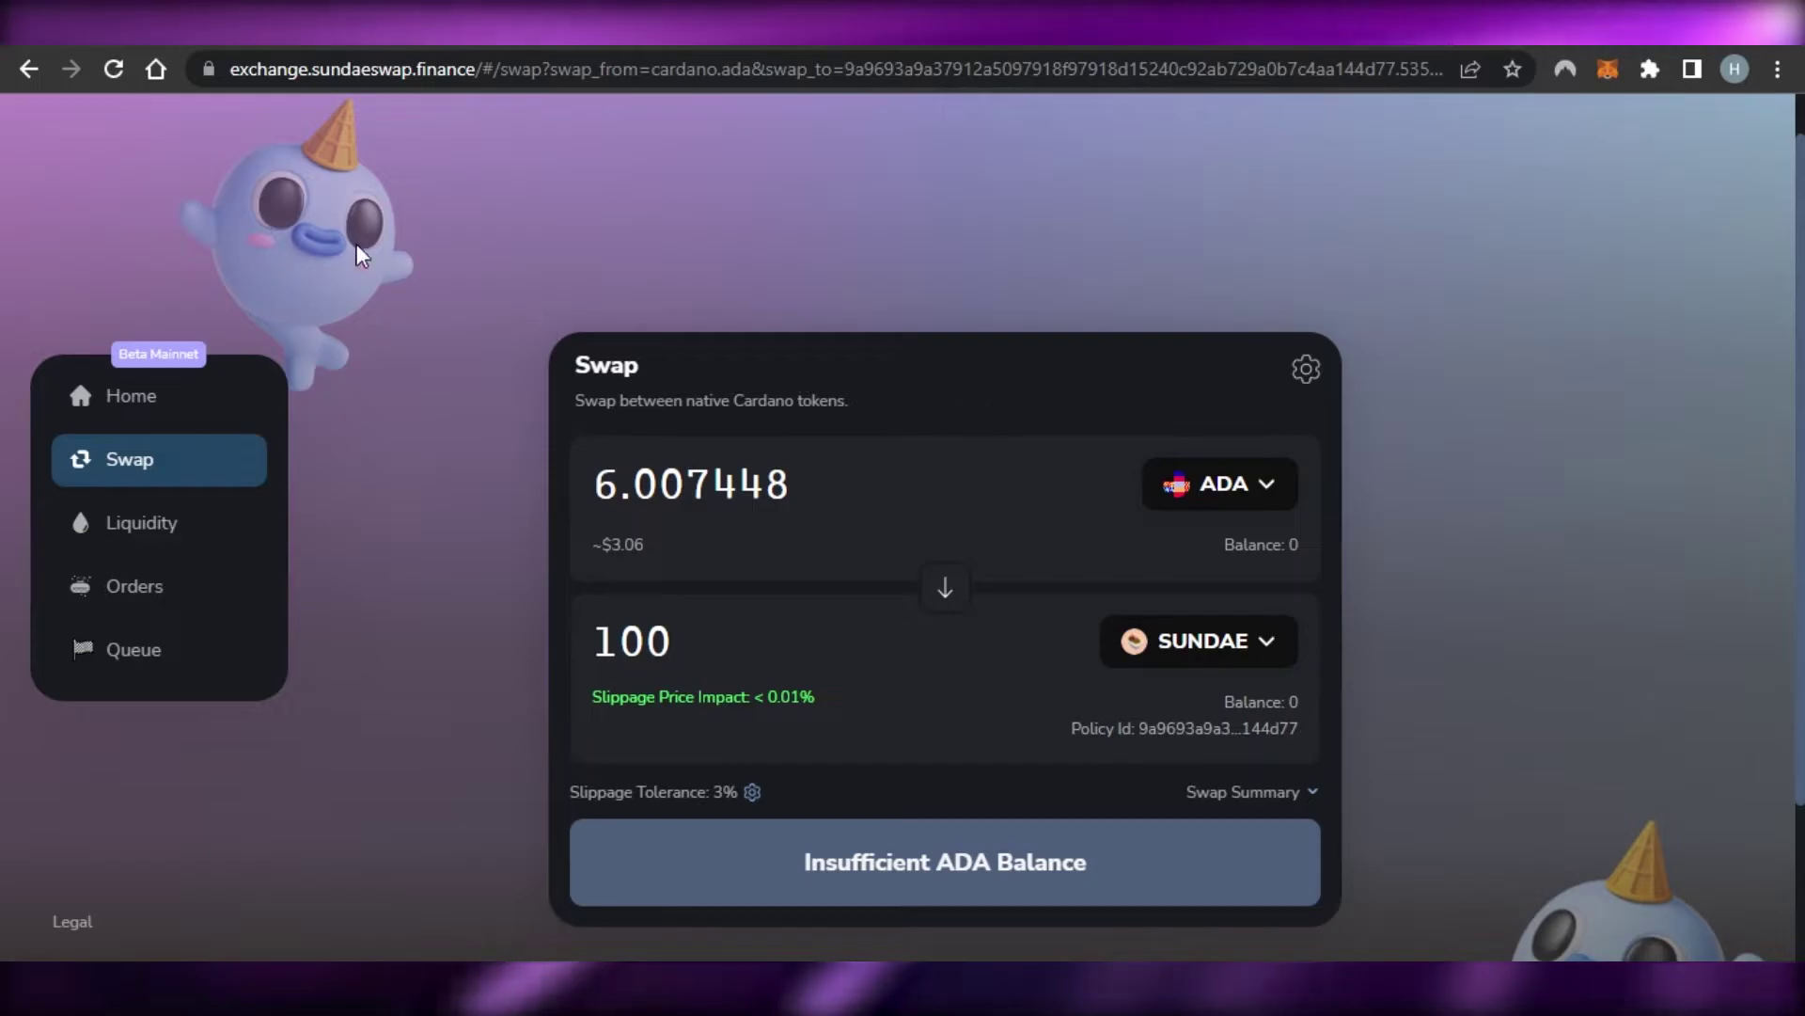
left_click(27, 72)
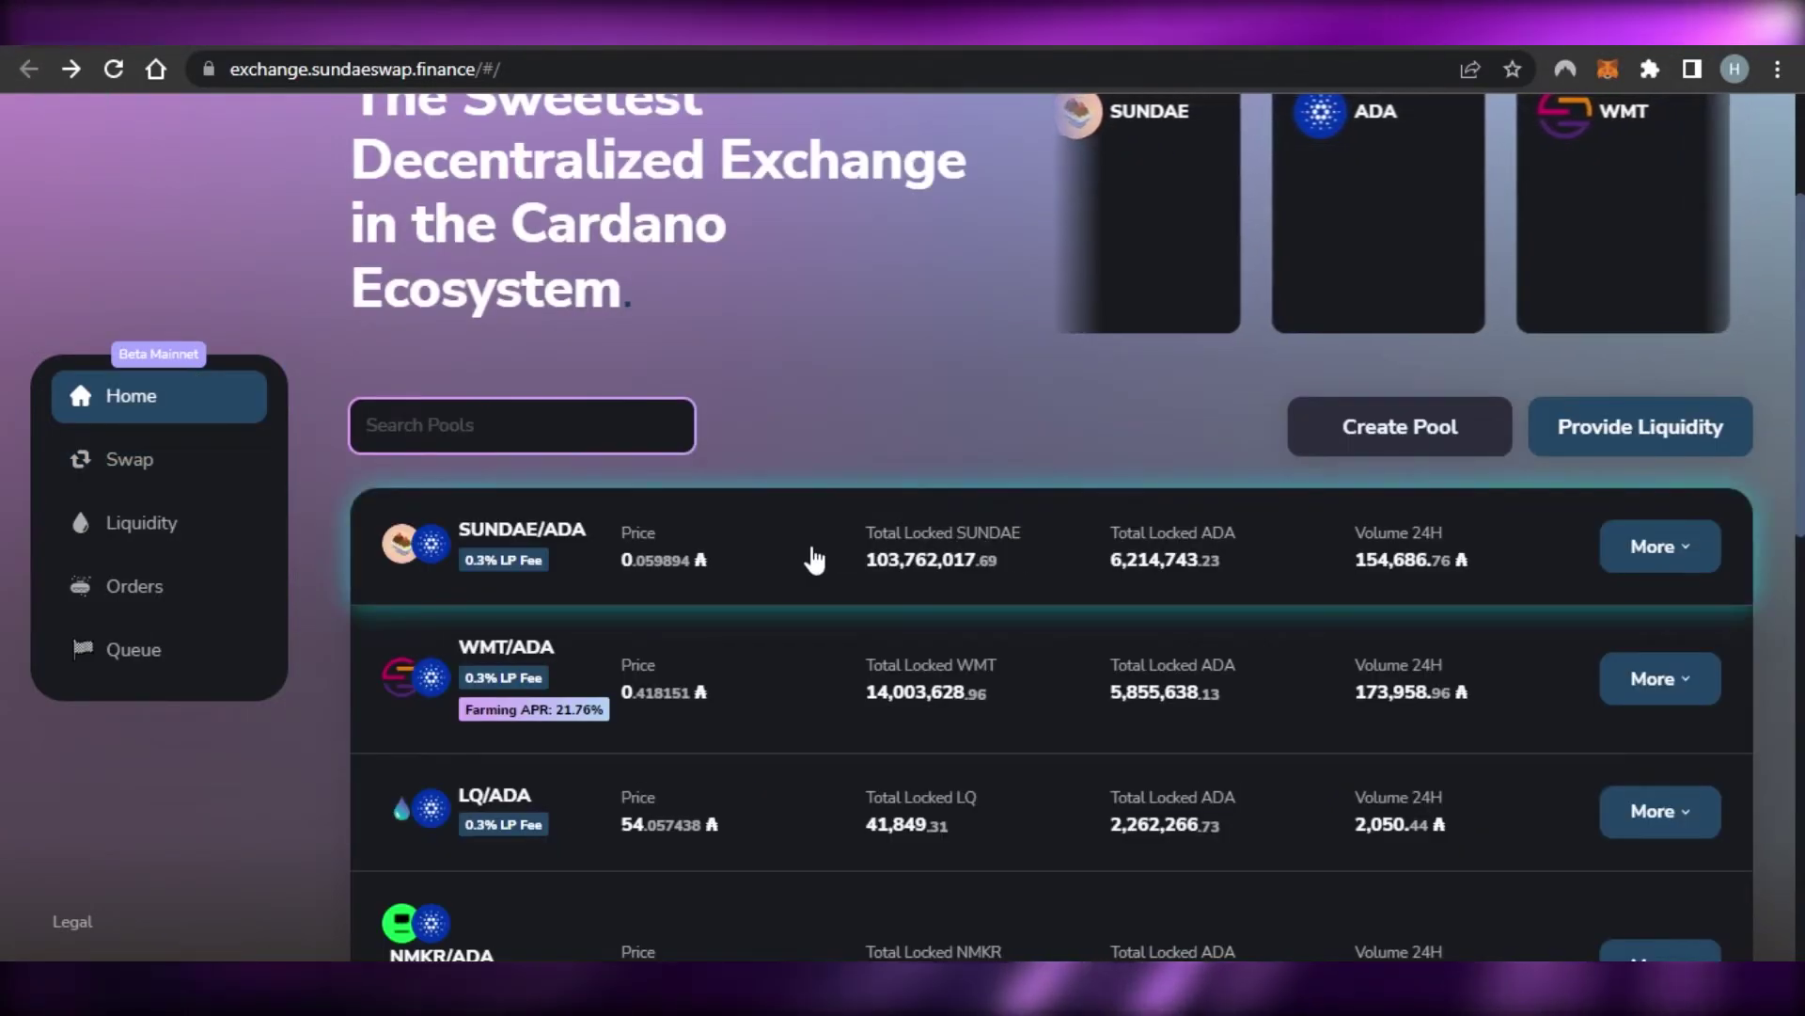
left_click(813, 561)
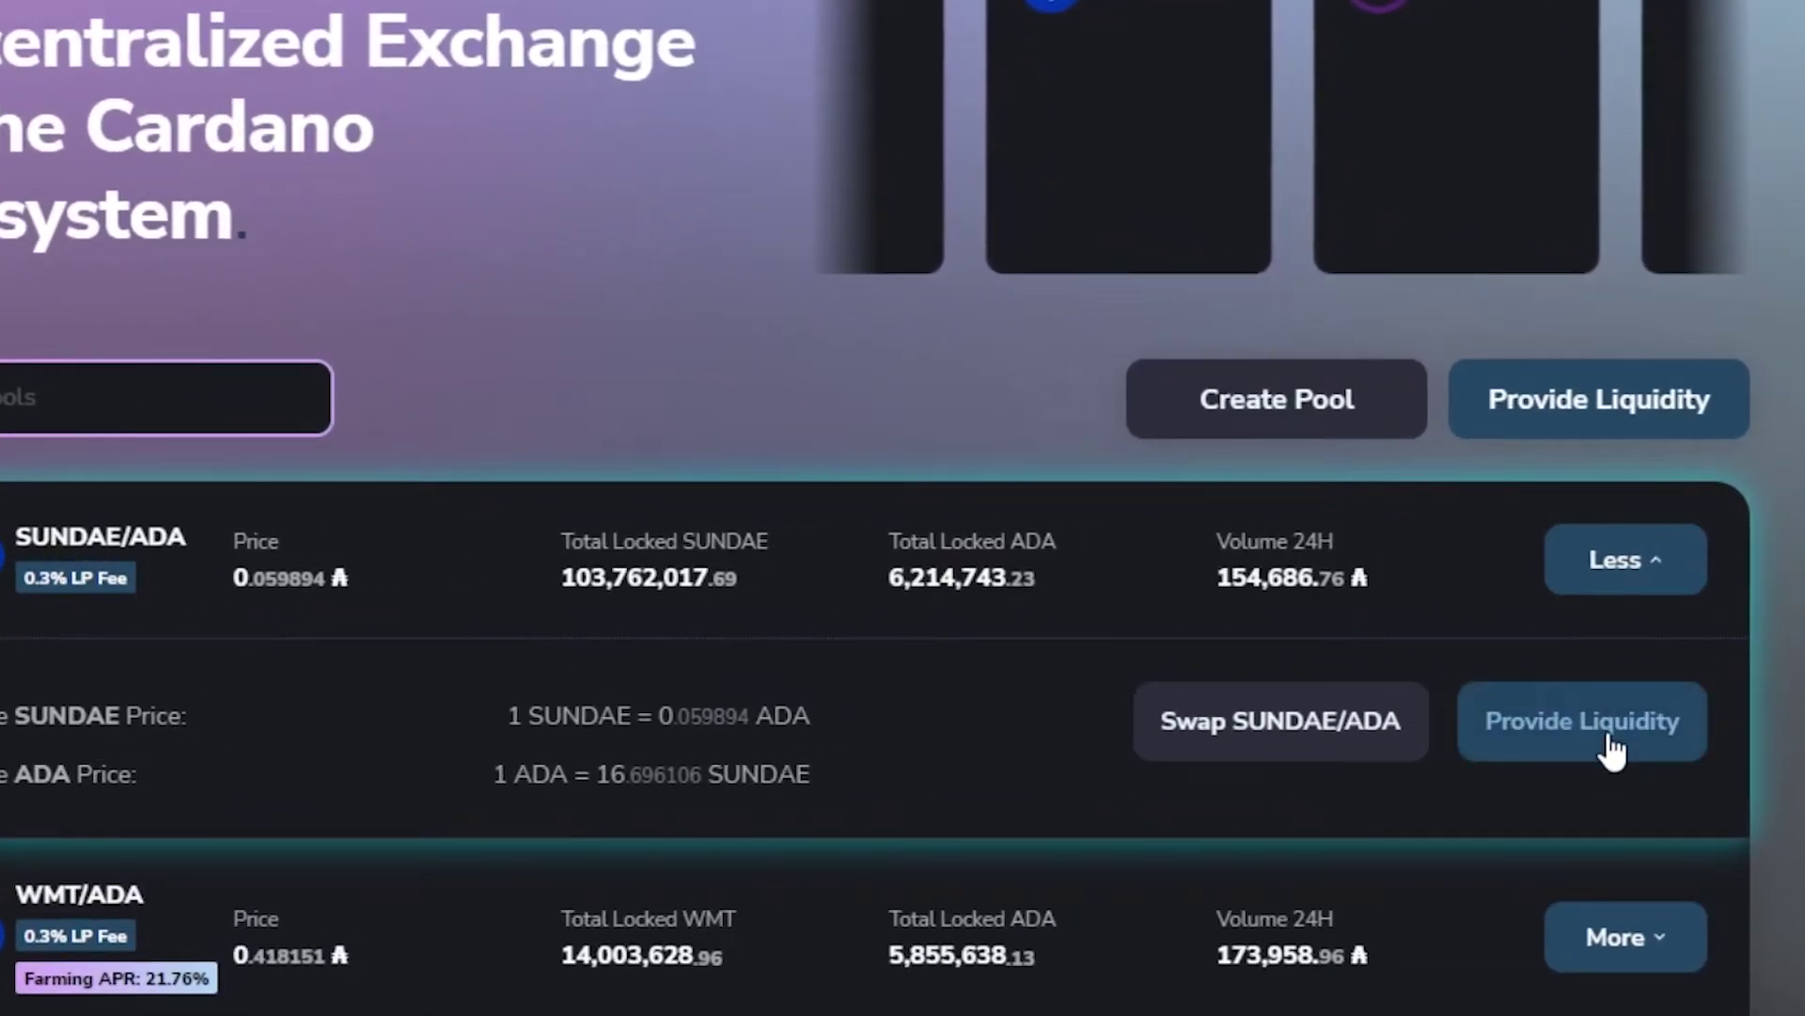
left_click(1610, 745)
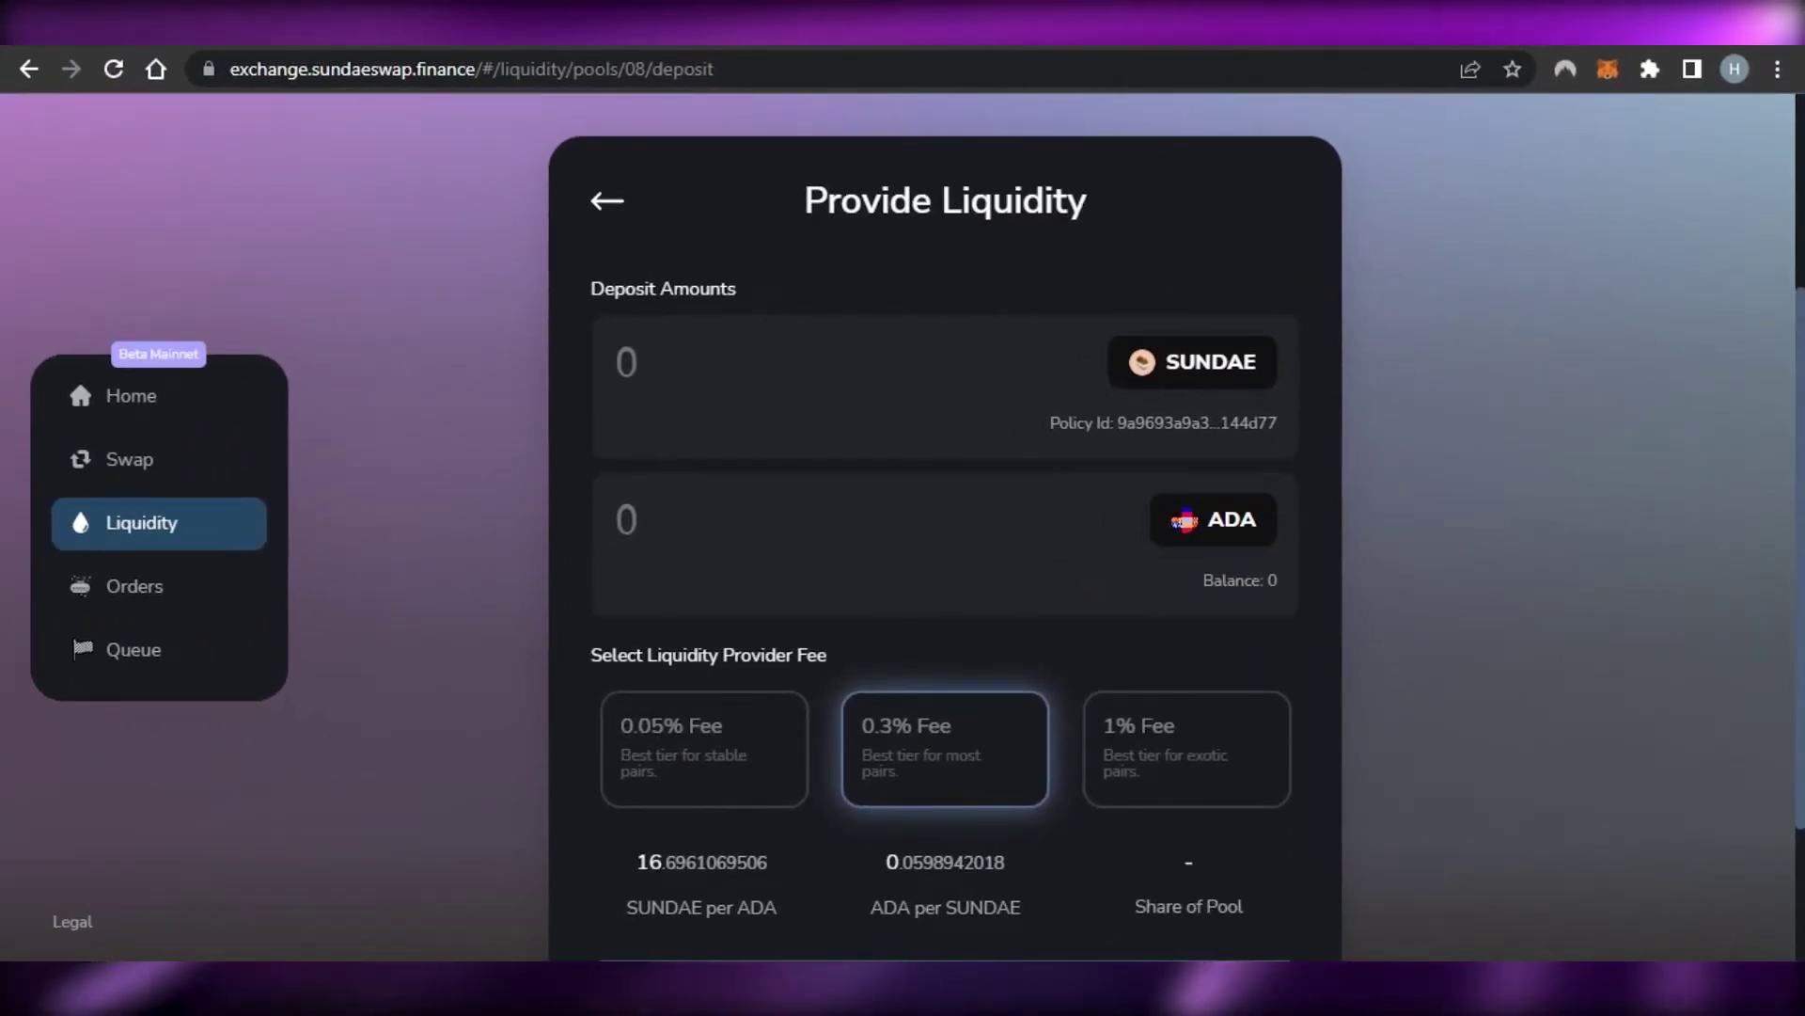
Step: Scroll the SUNDAE/ADA liquidity form and place the cursor in the SUNDAE deposit field
scroll(1024, 461, "down", 2)
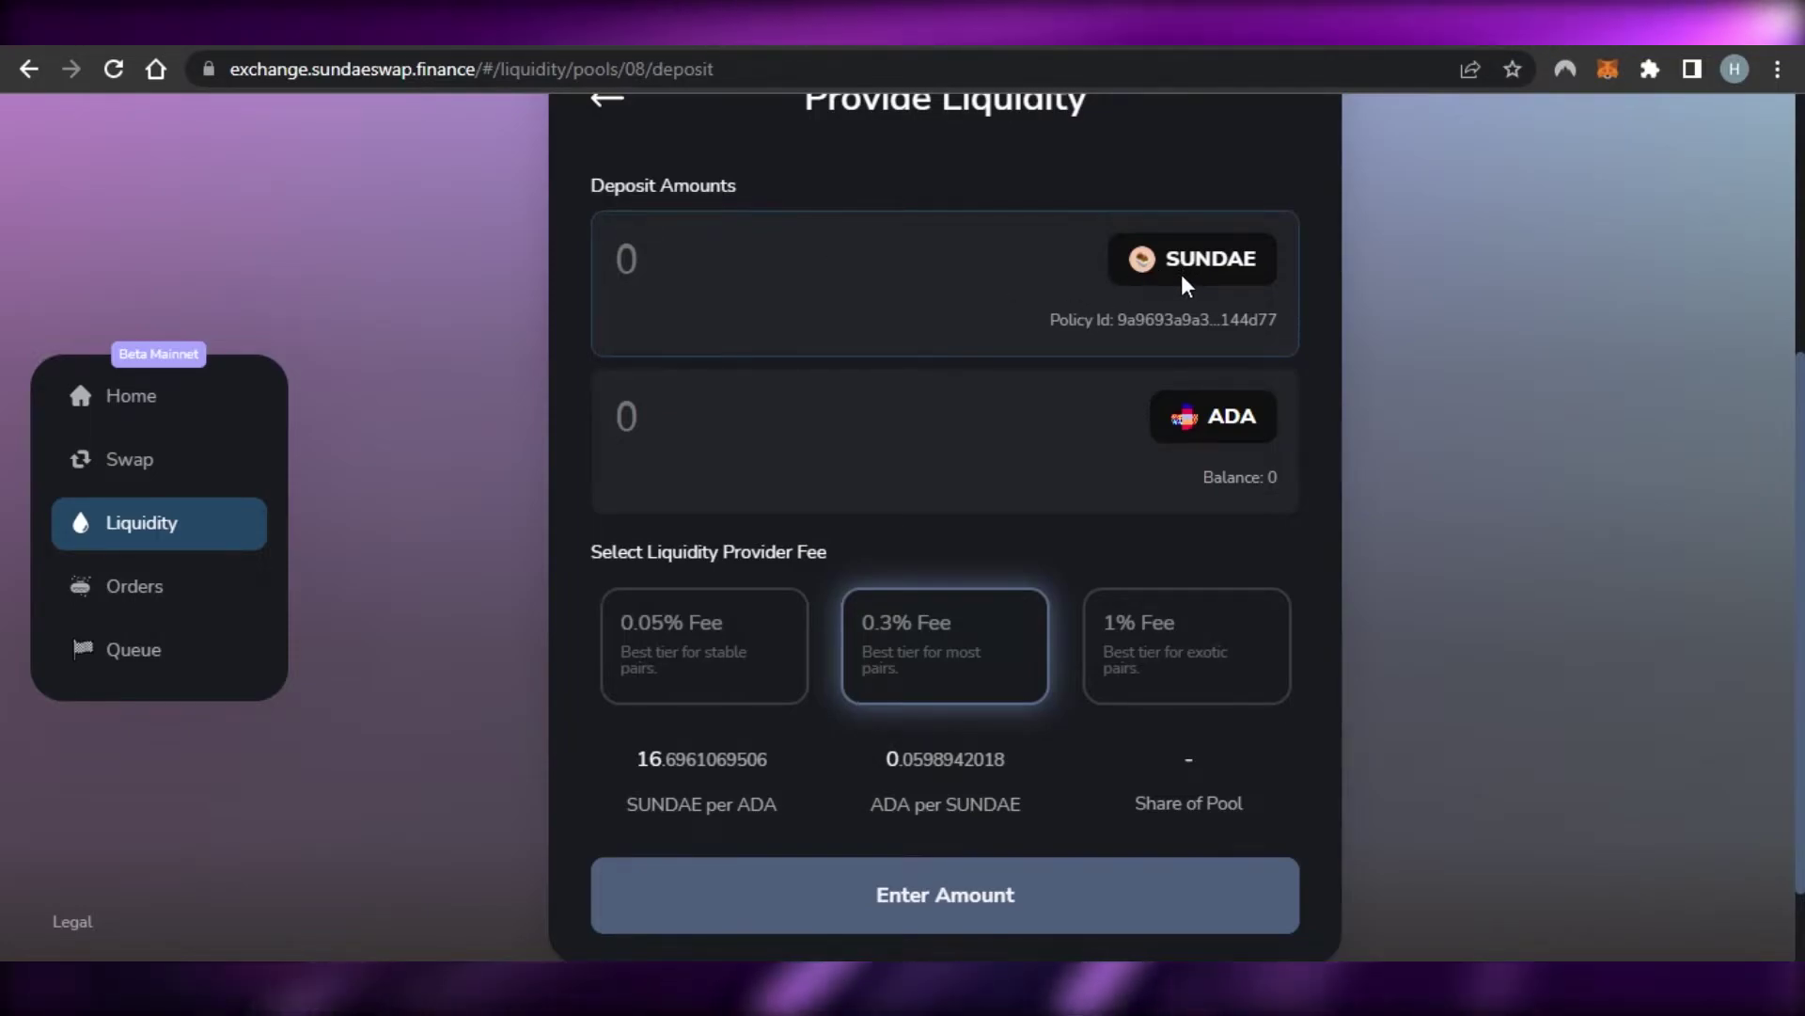
left_click(941, 273)
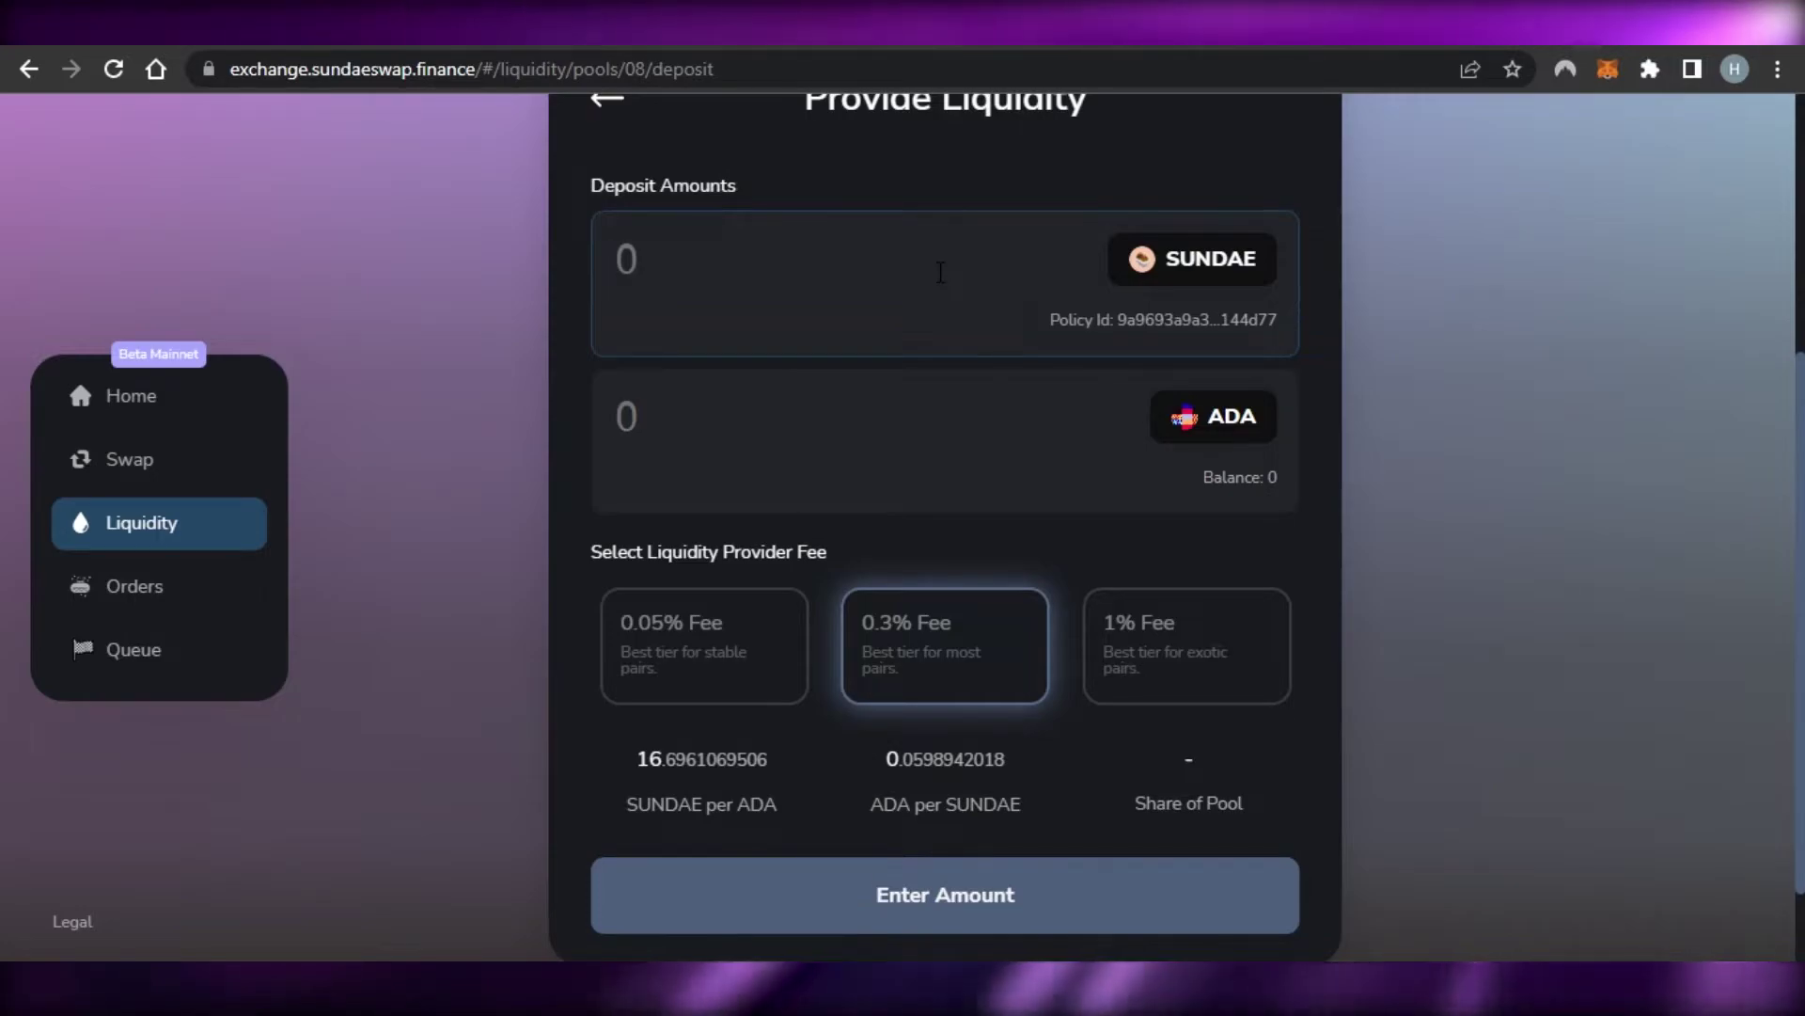
Step: Enter a 100 SUNDAE deposit, auto-paired with 5.98942 ADA for a 0.000096% pool share
type("100")
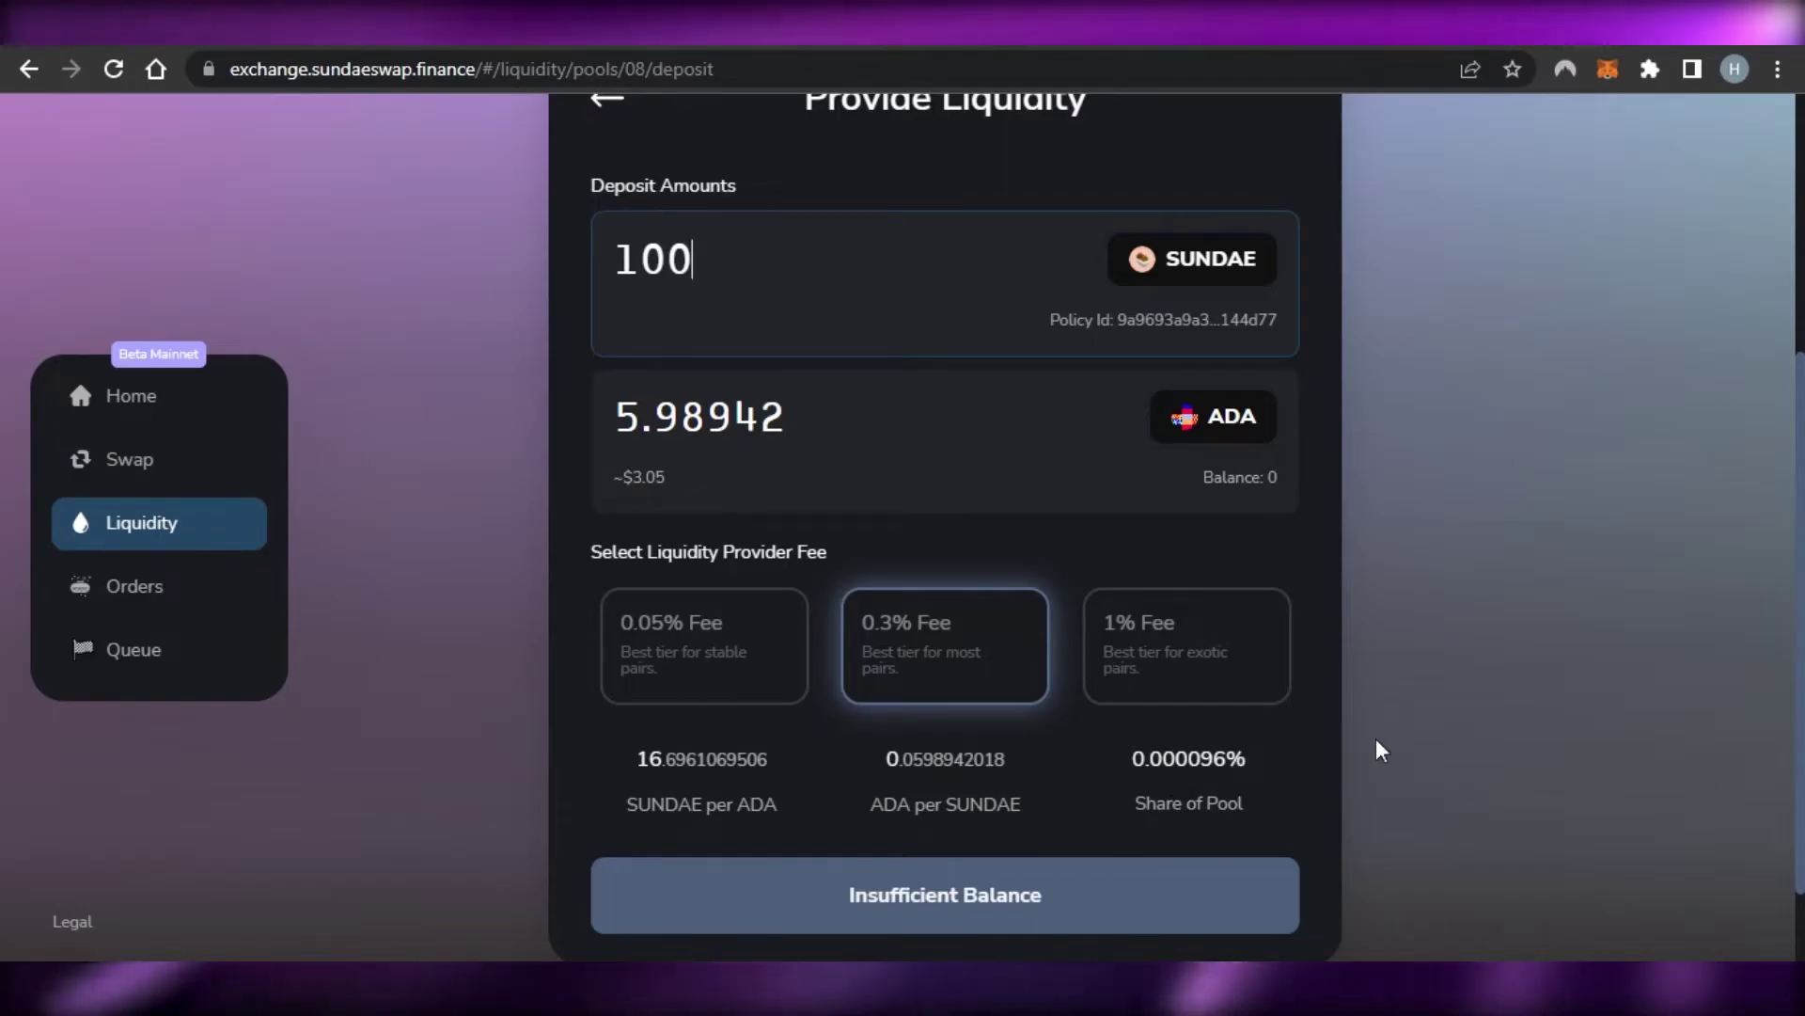
scroll(1791, 611, "up", 3)
scroll(1791, 611, "down", 4)
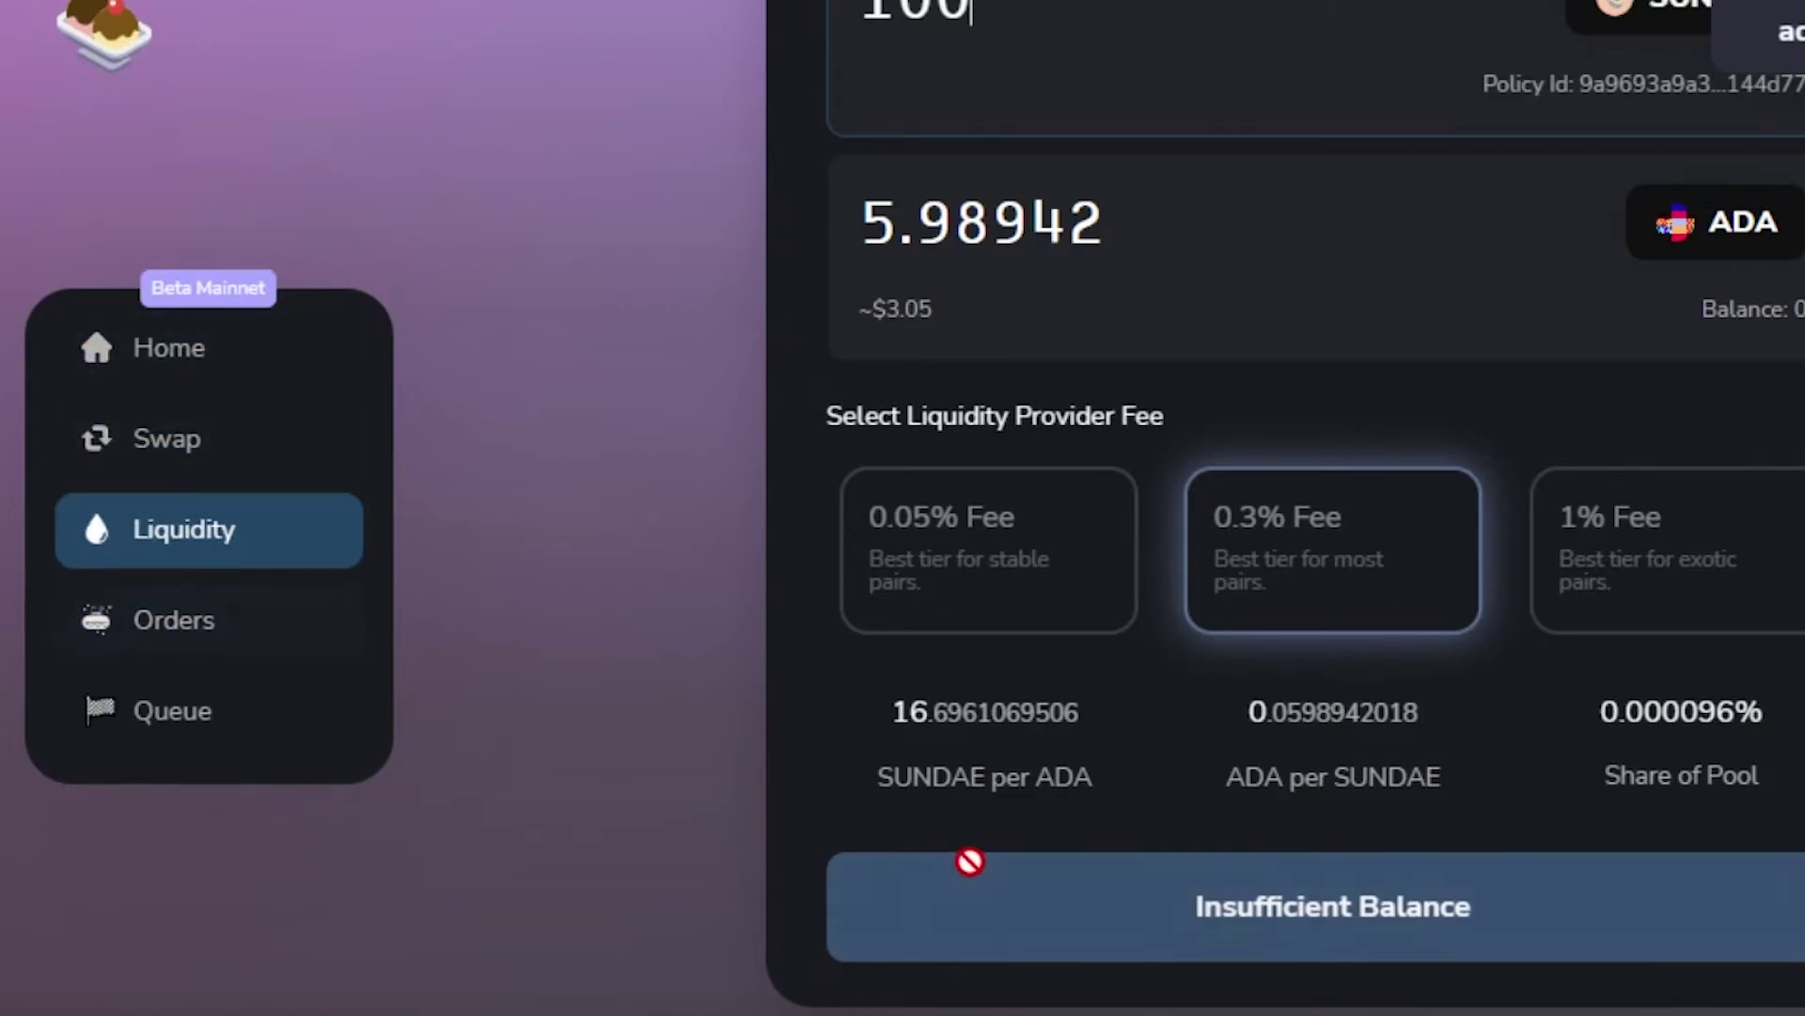
scroll(1317, 564, "up", 6)
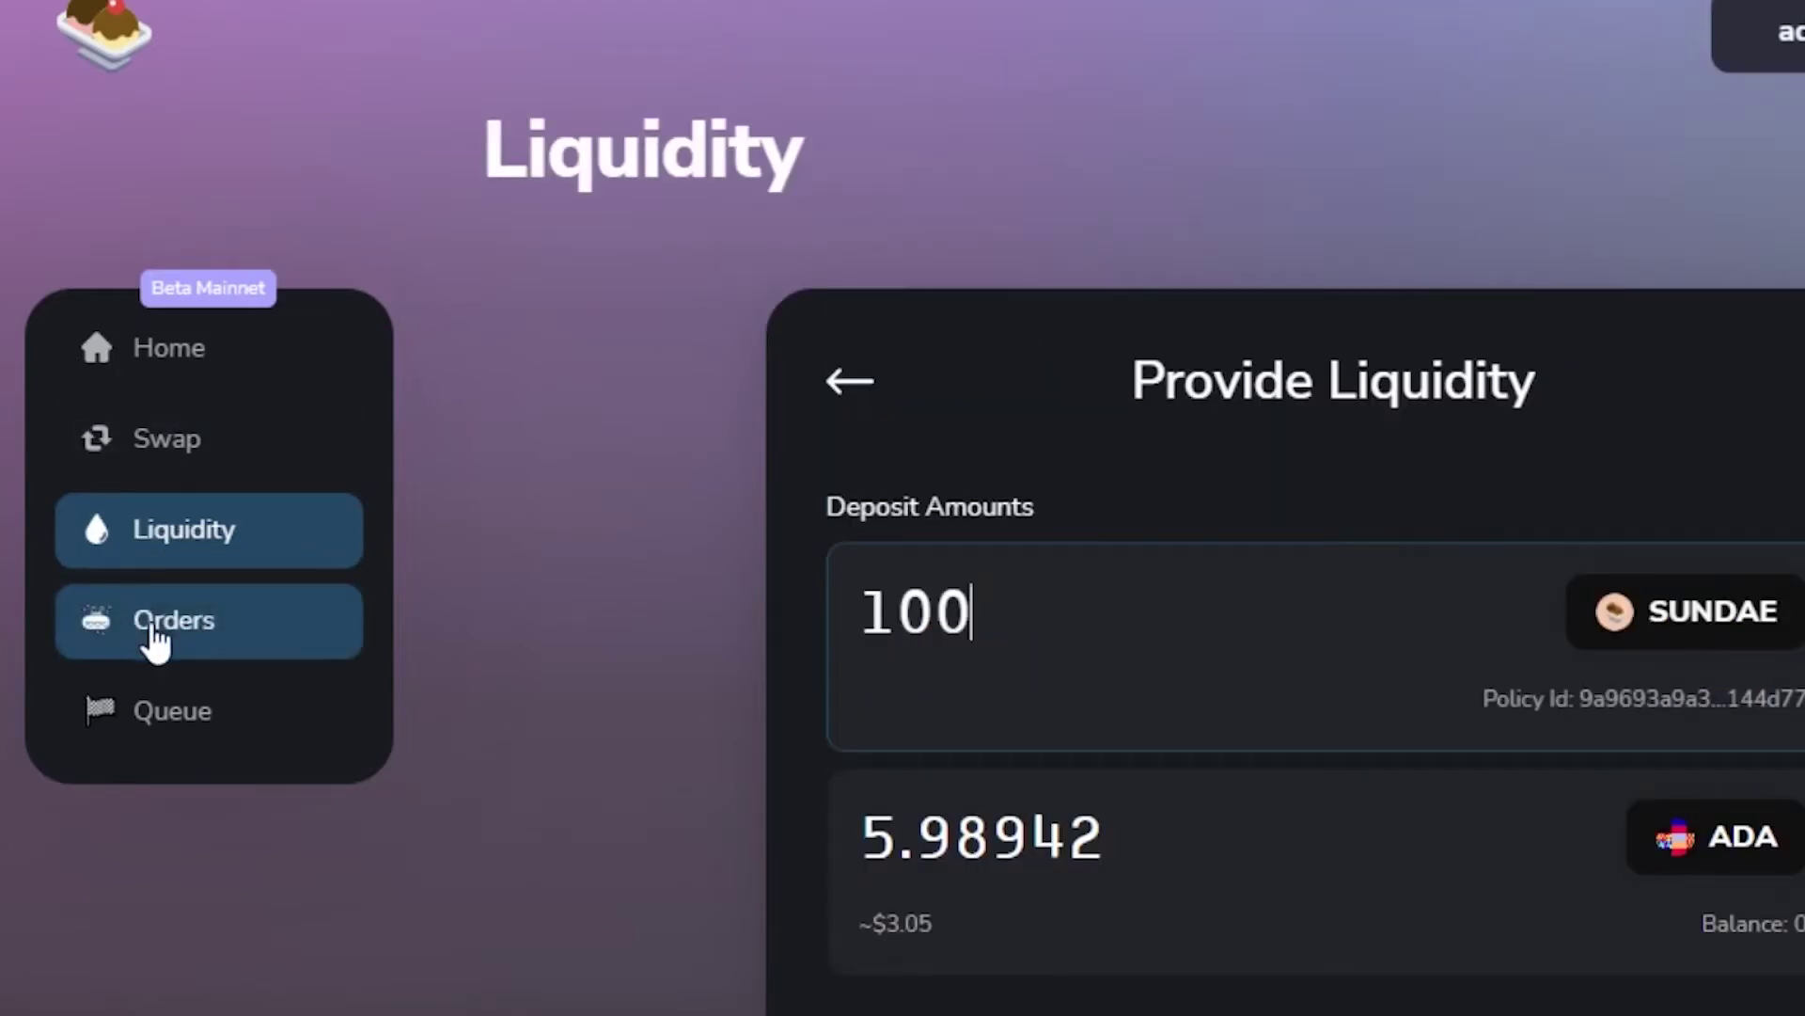
Step: View the empty Orders page, then return to the Home pool list
left_click(154, 628)
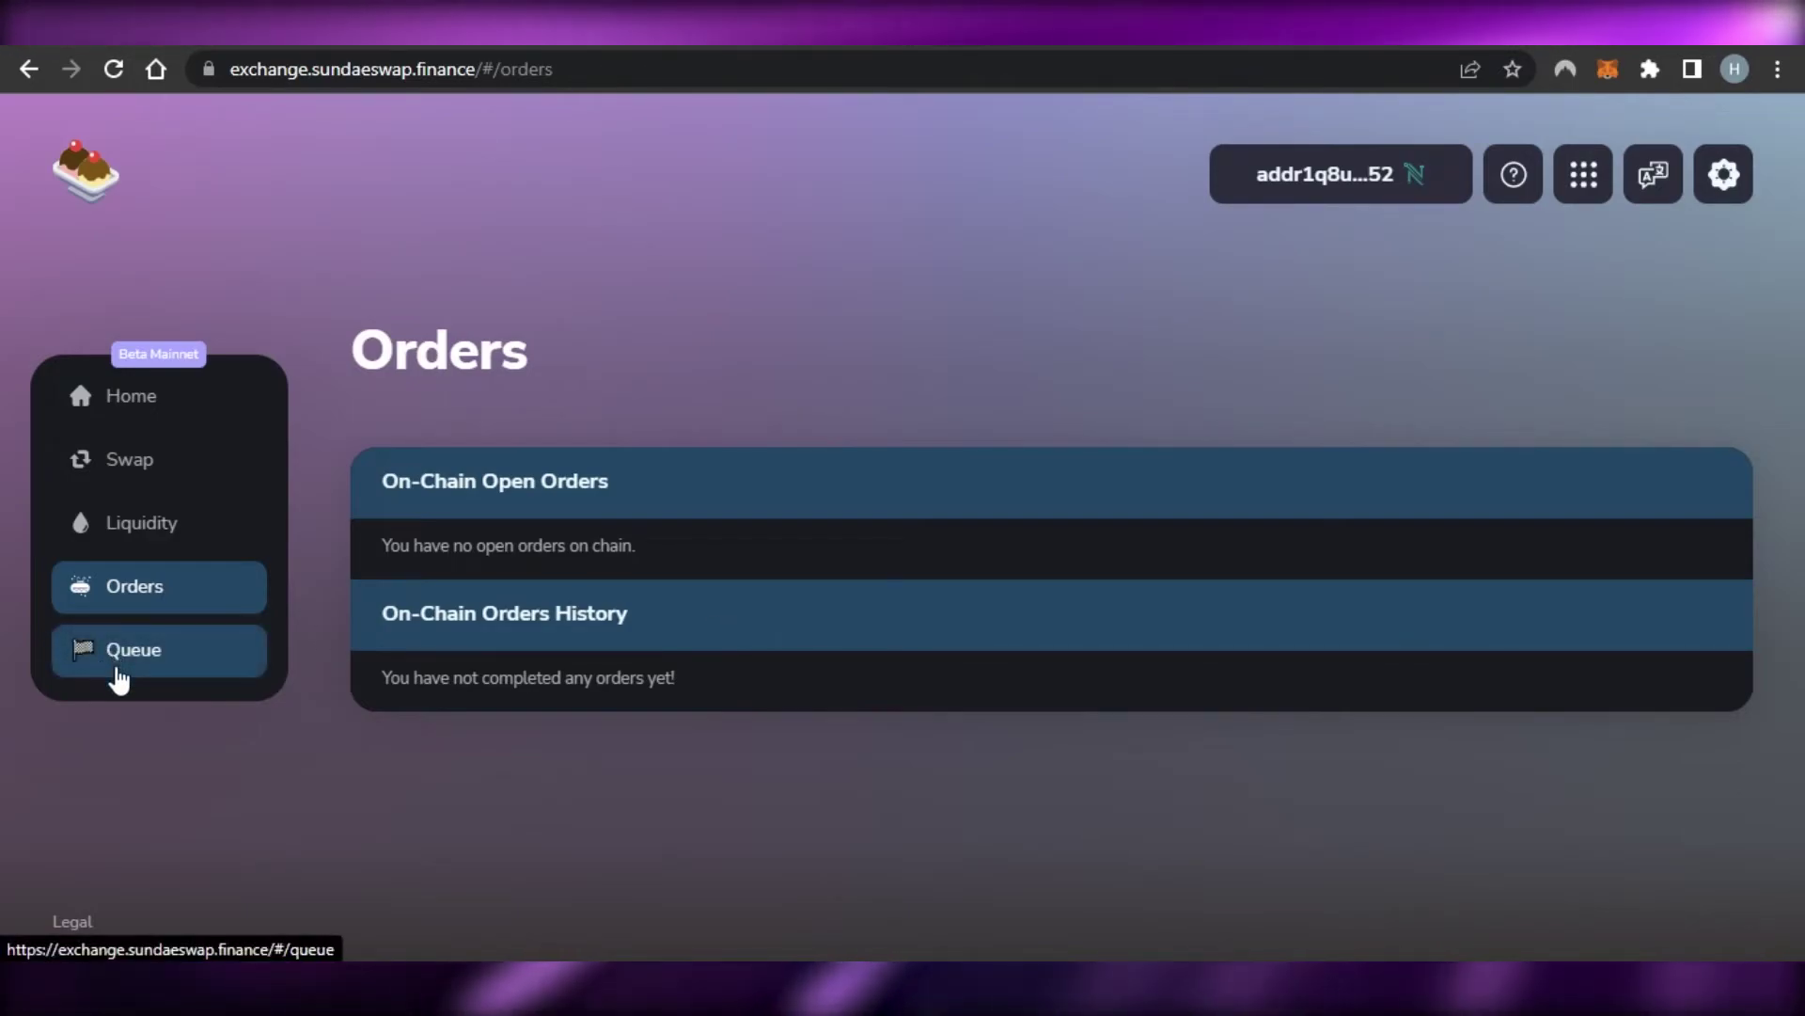
left_click(120, 396)
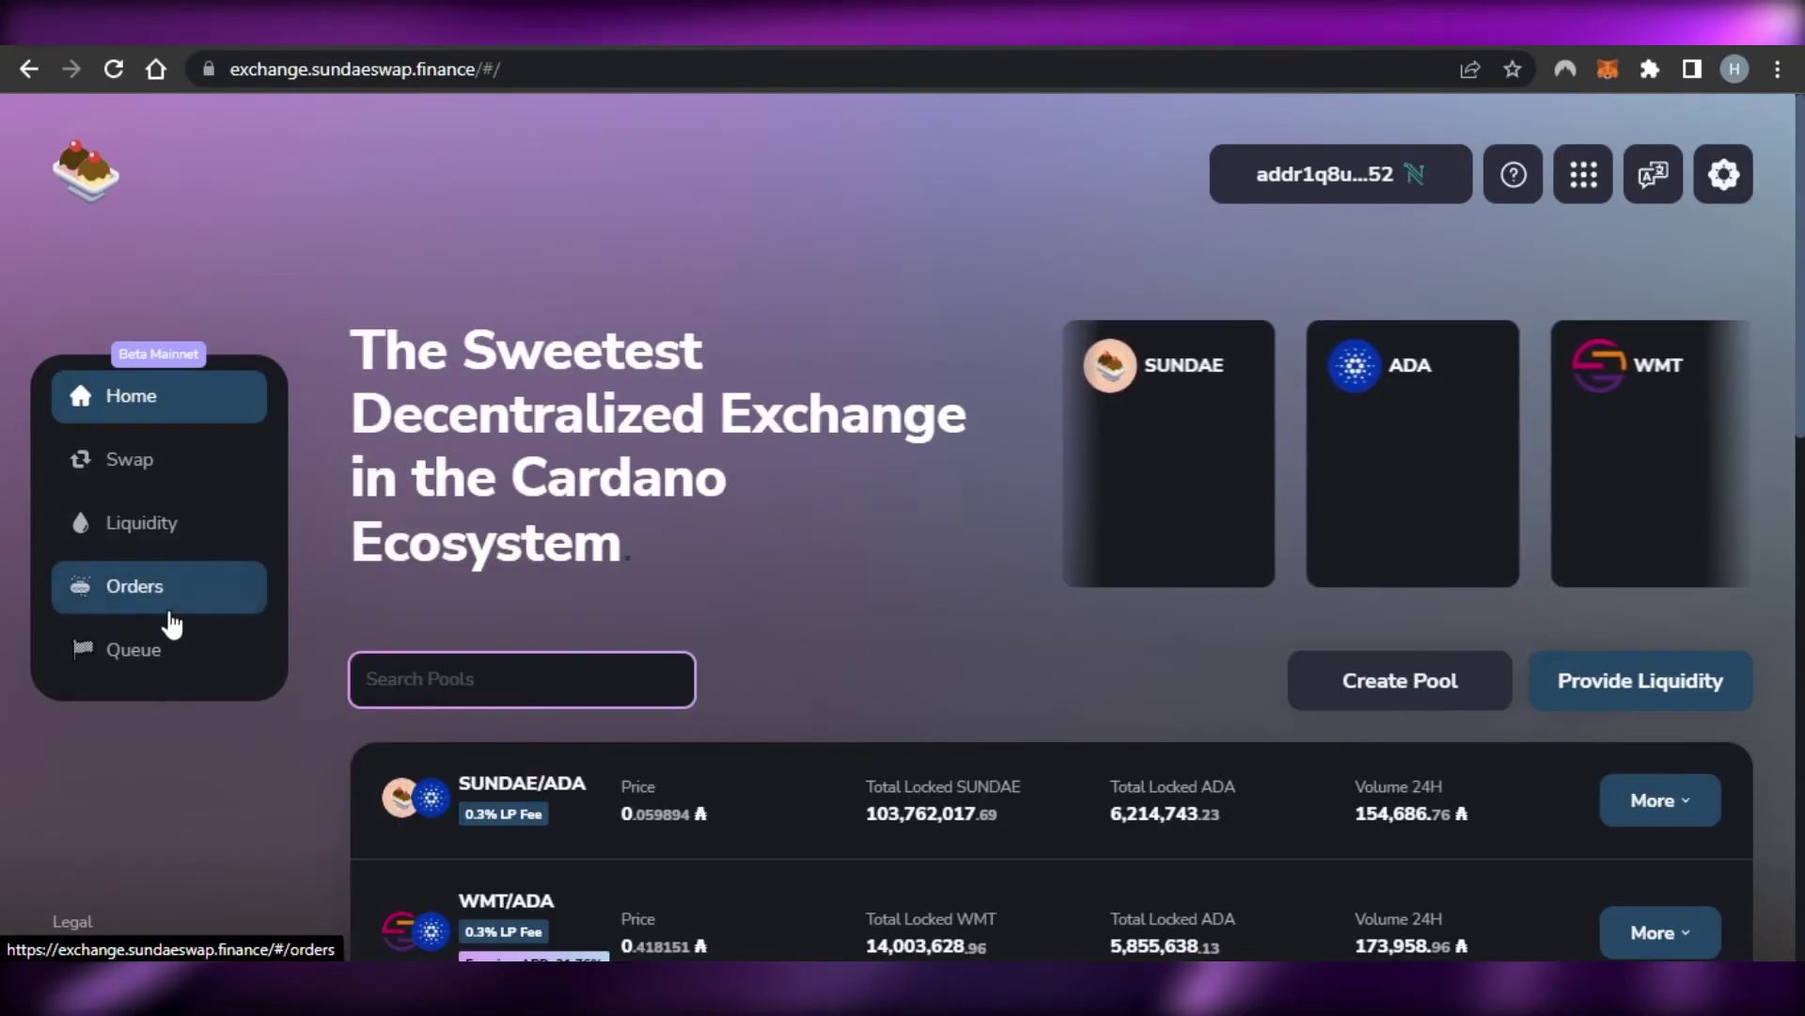
scroll(111, 343, "down", 8)
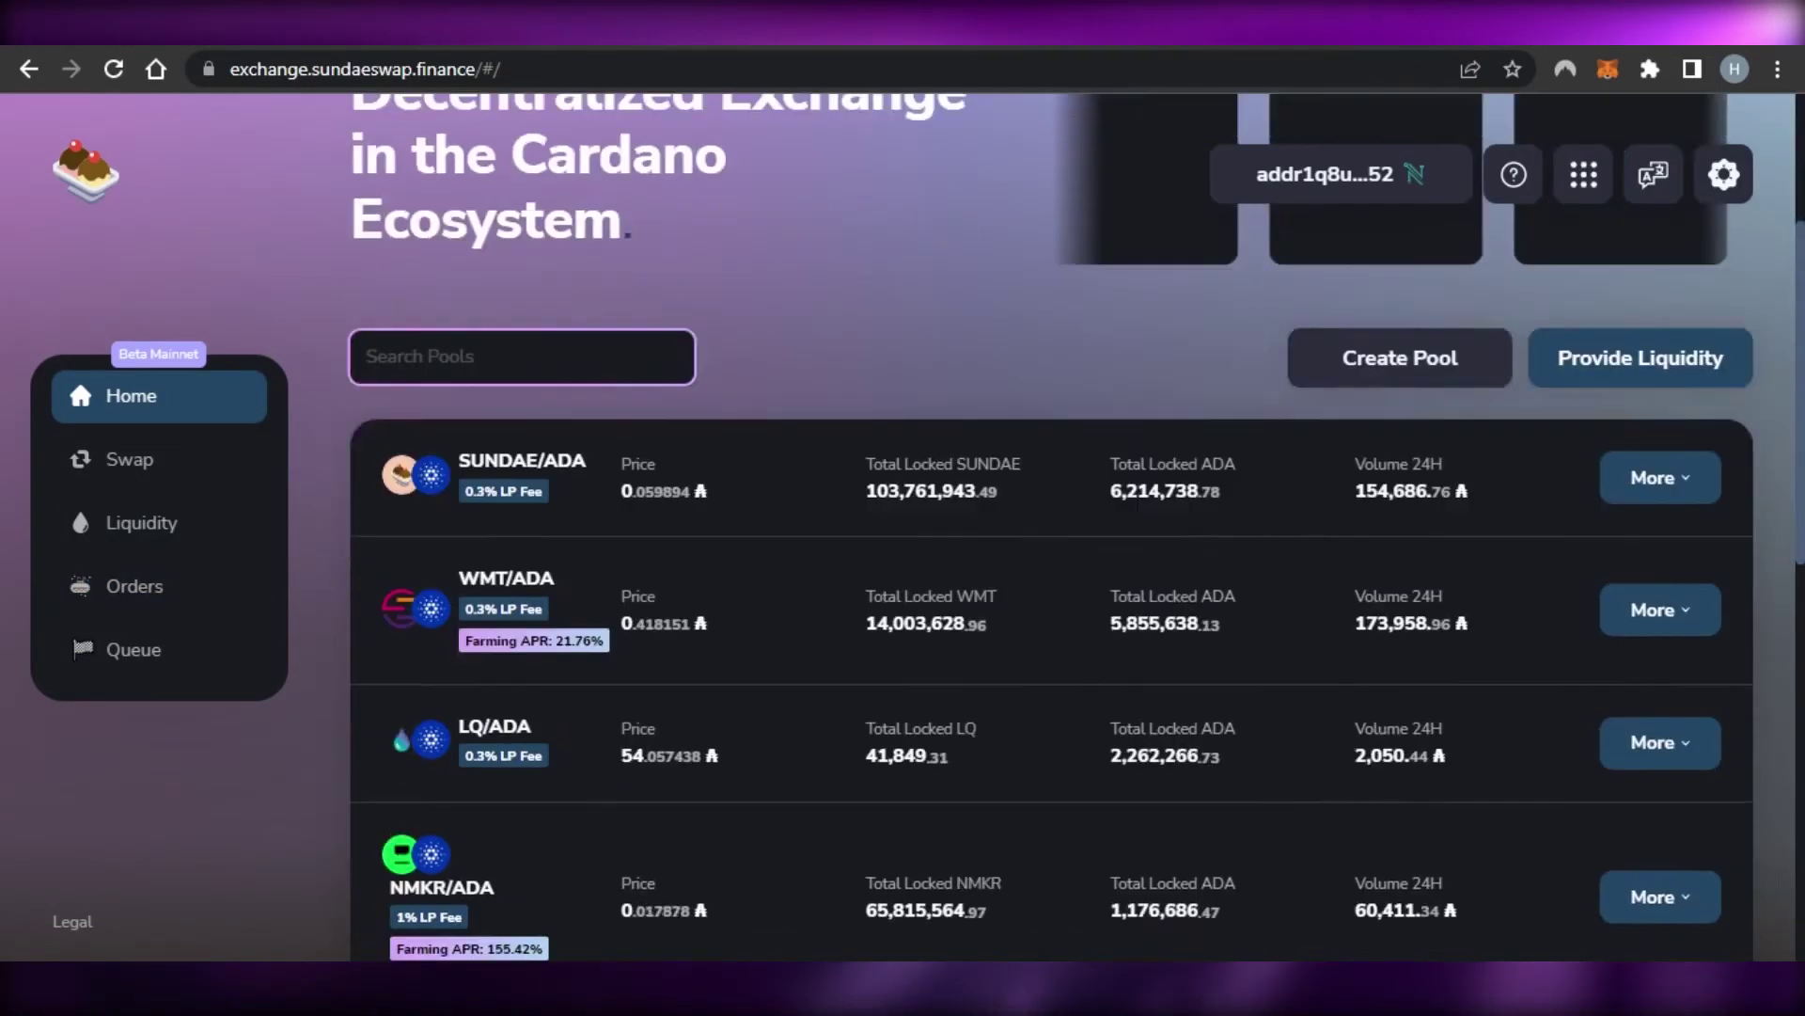
scroll(1051, 527, "down", 10)
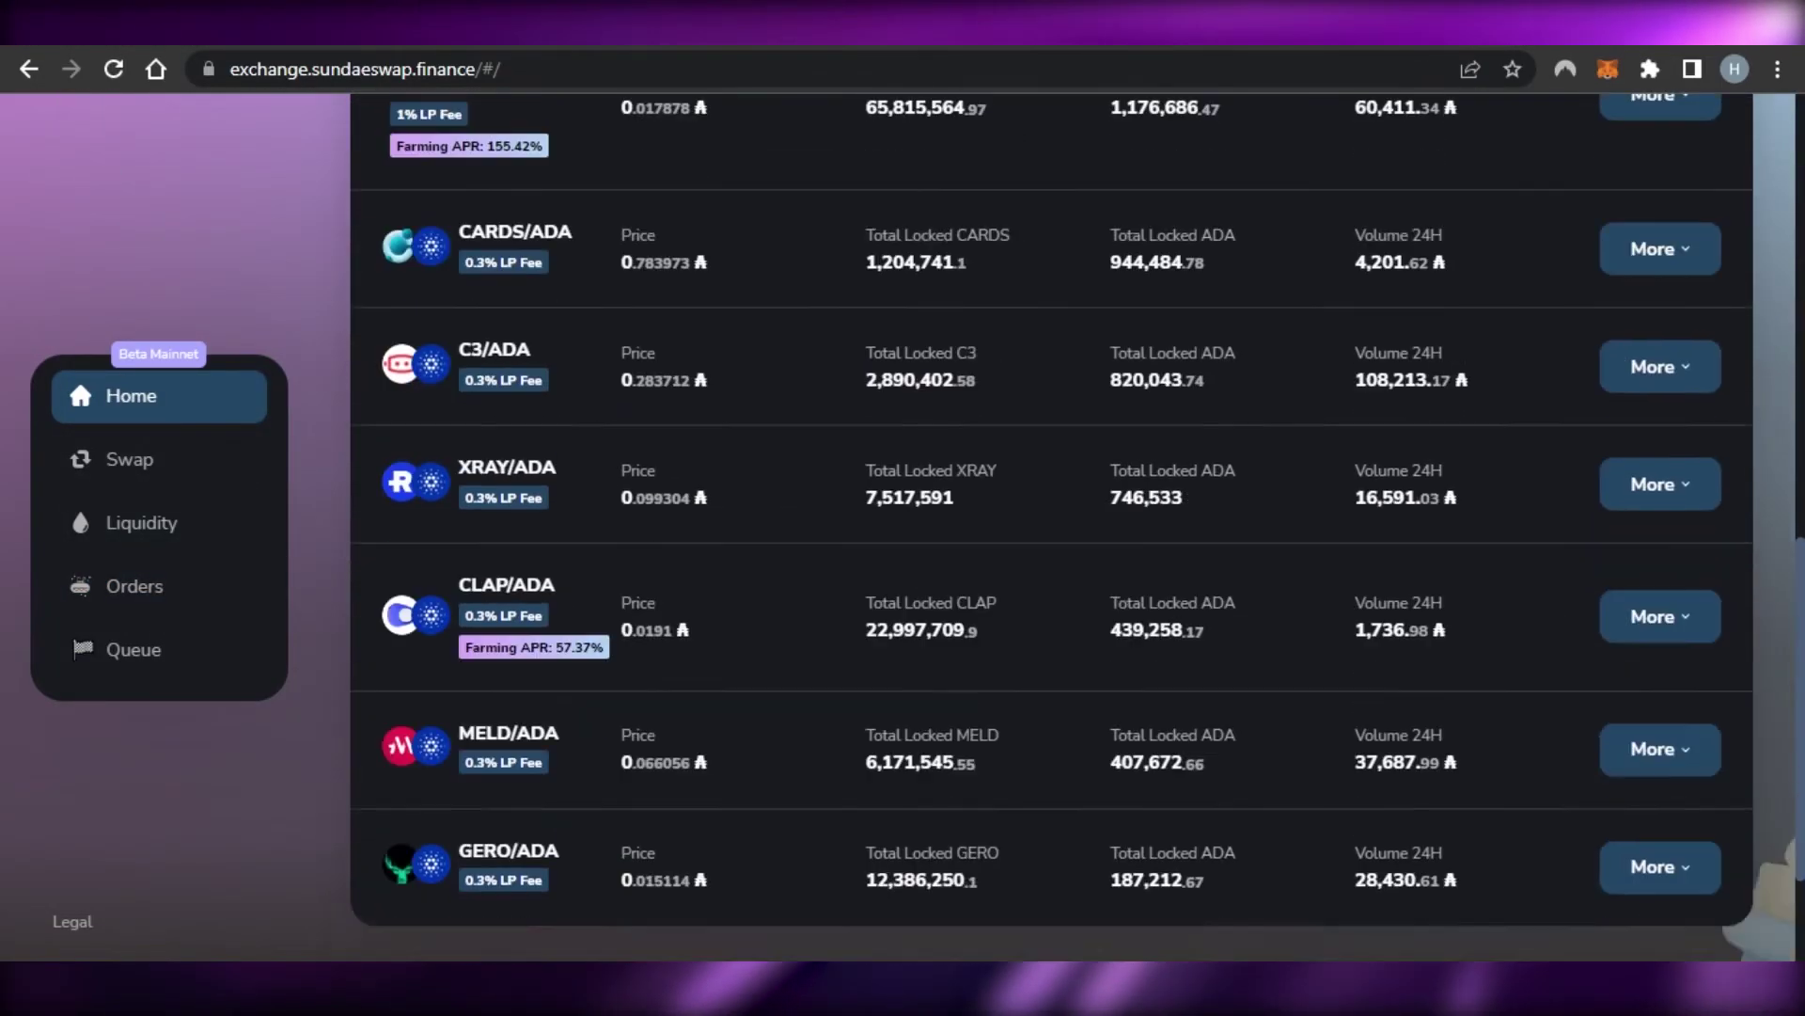
scroll(1775, 573, "down", 6)
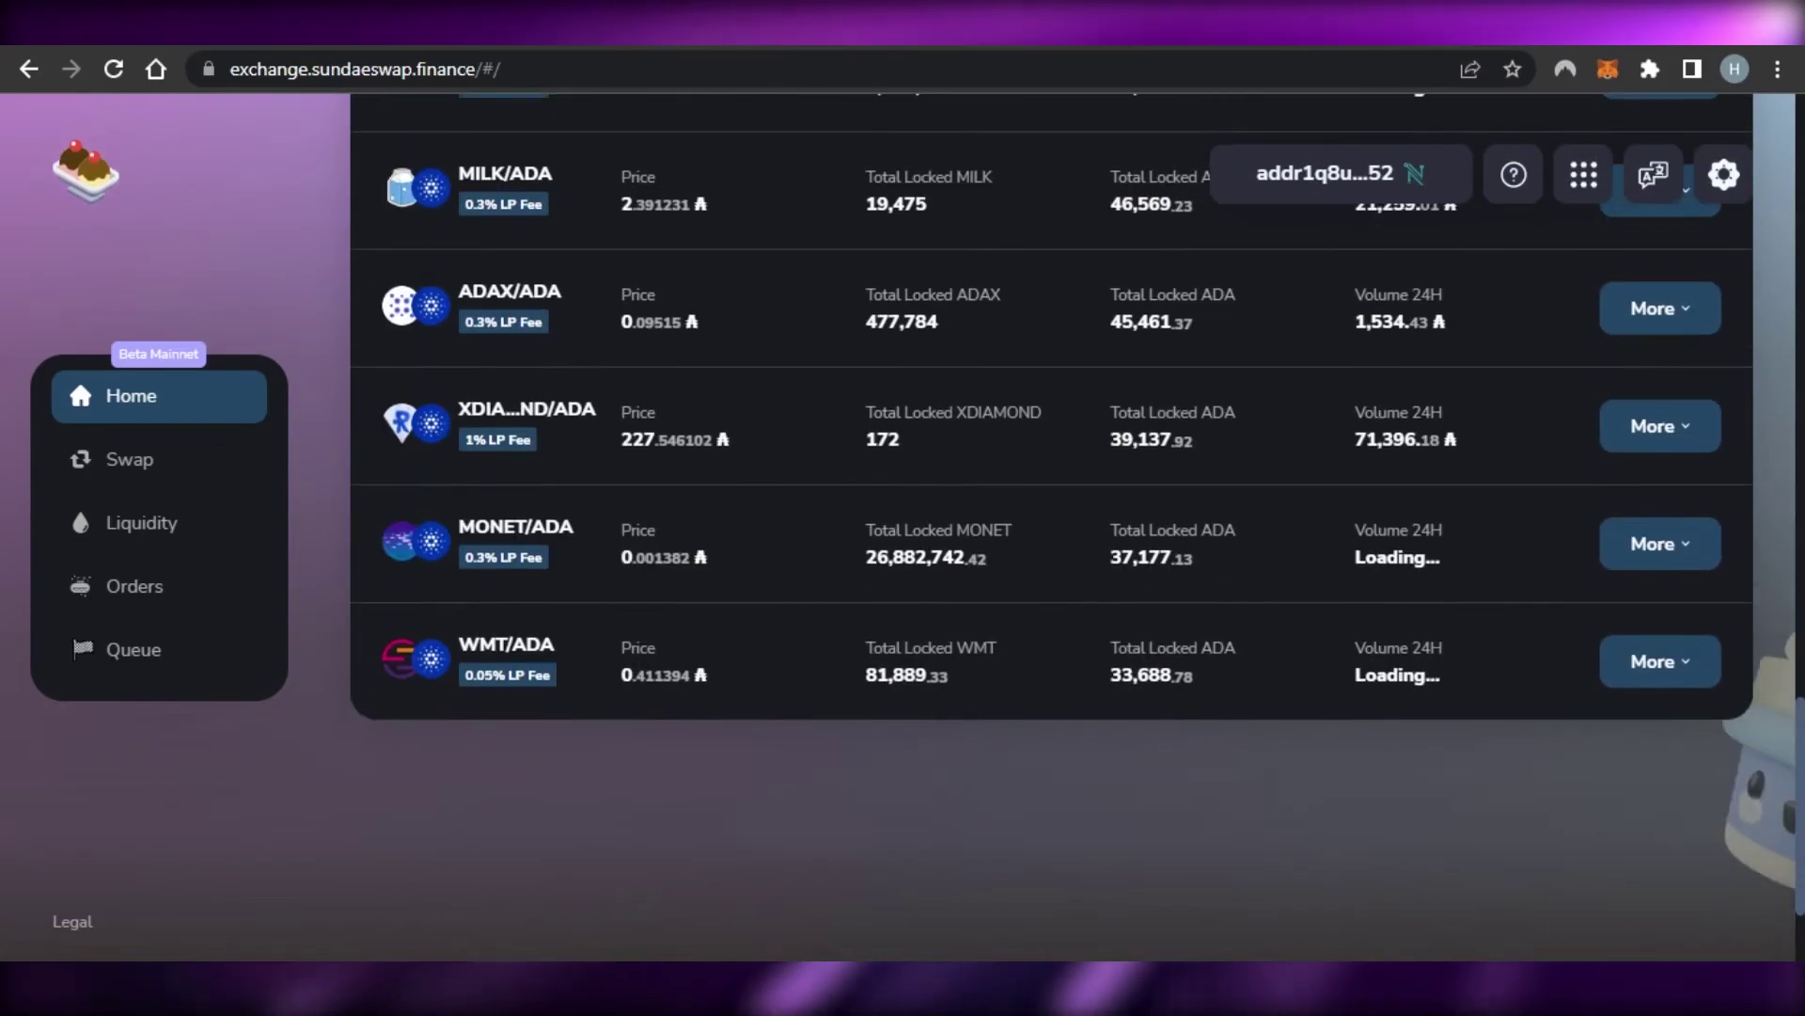
scroll(1775, 573, "up", 1)
scroll(1051, 526, "down", 20)
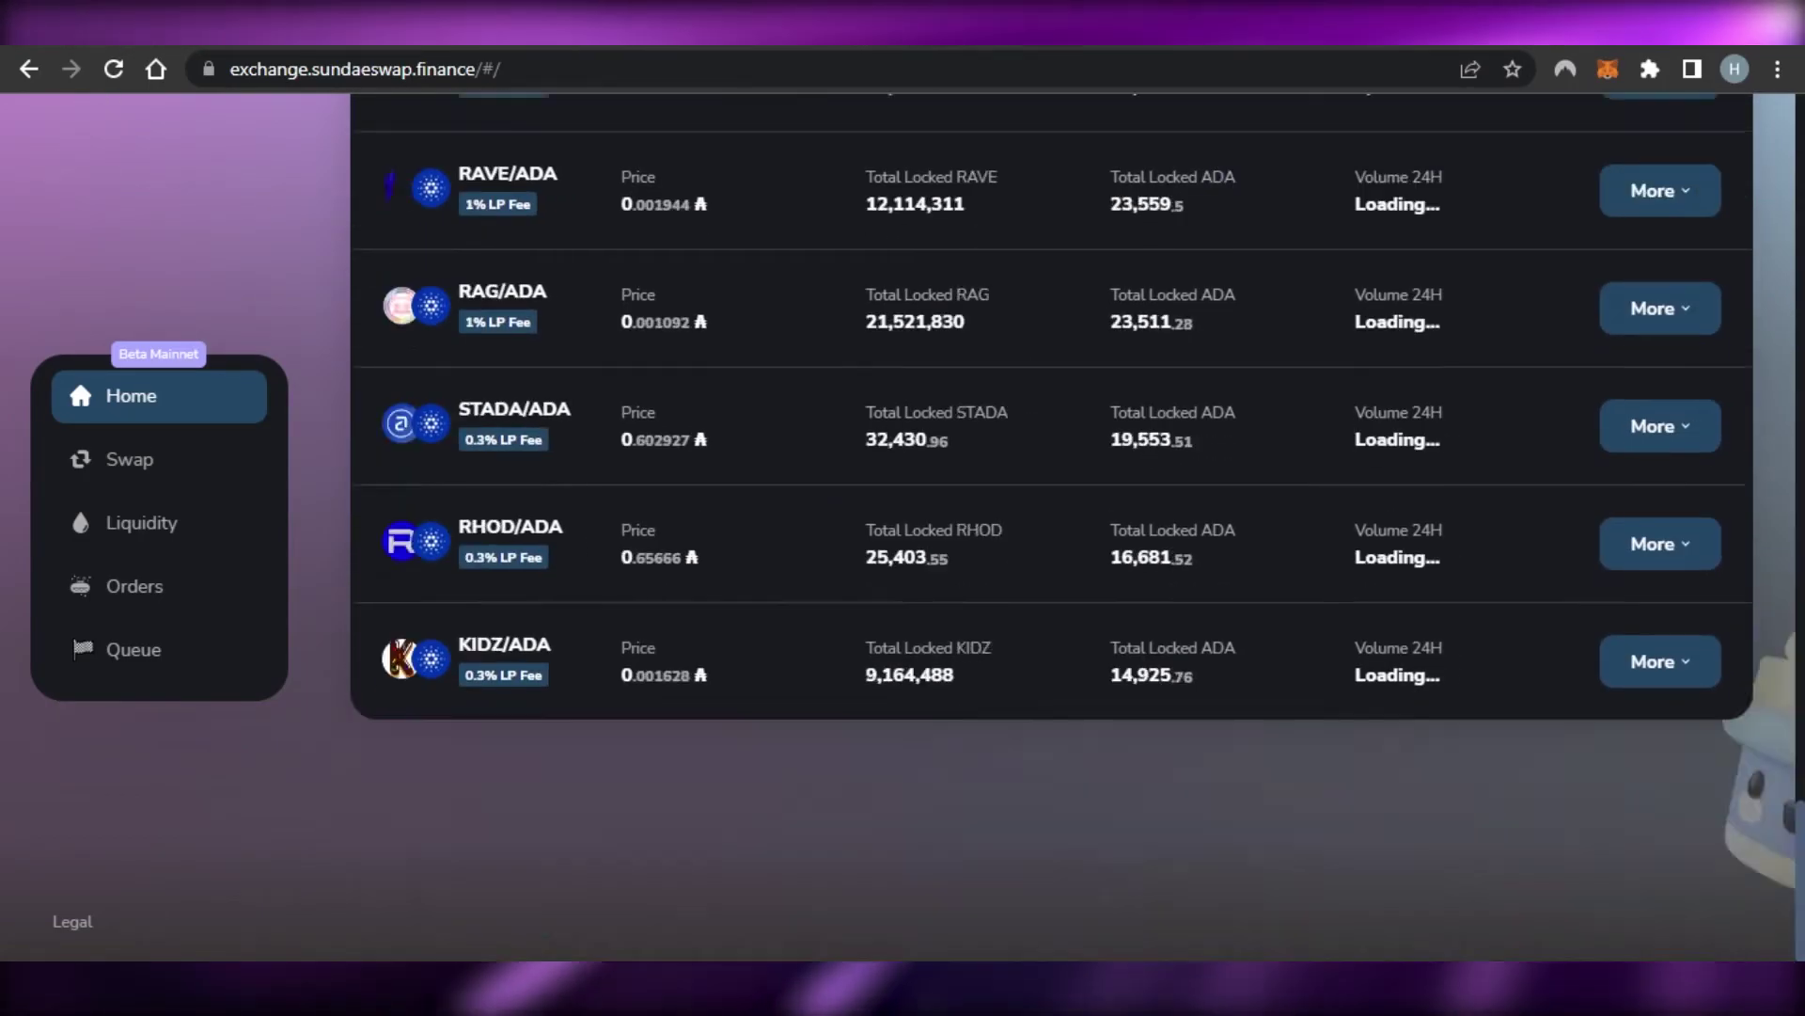
scroll(1365, 729, "up", 20)
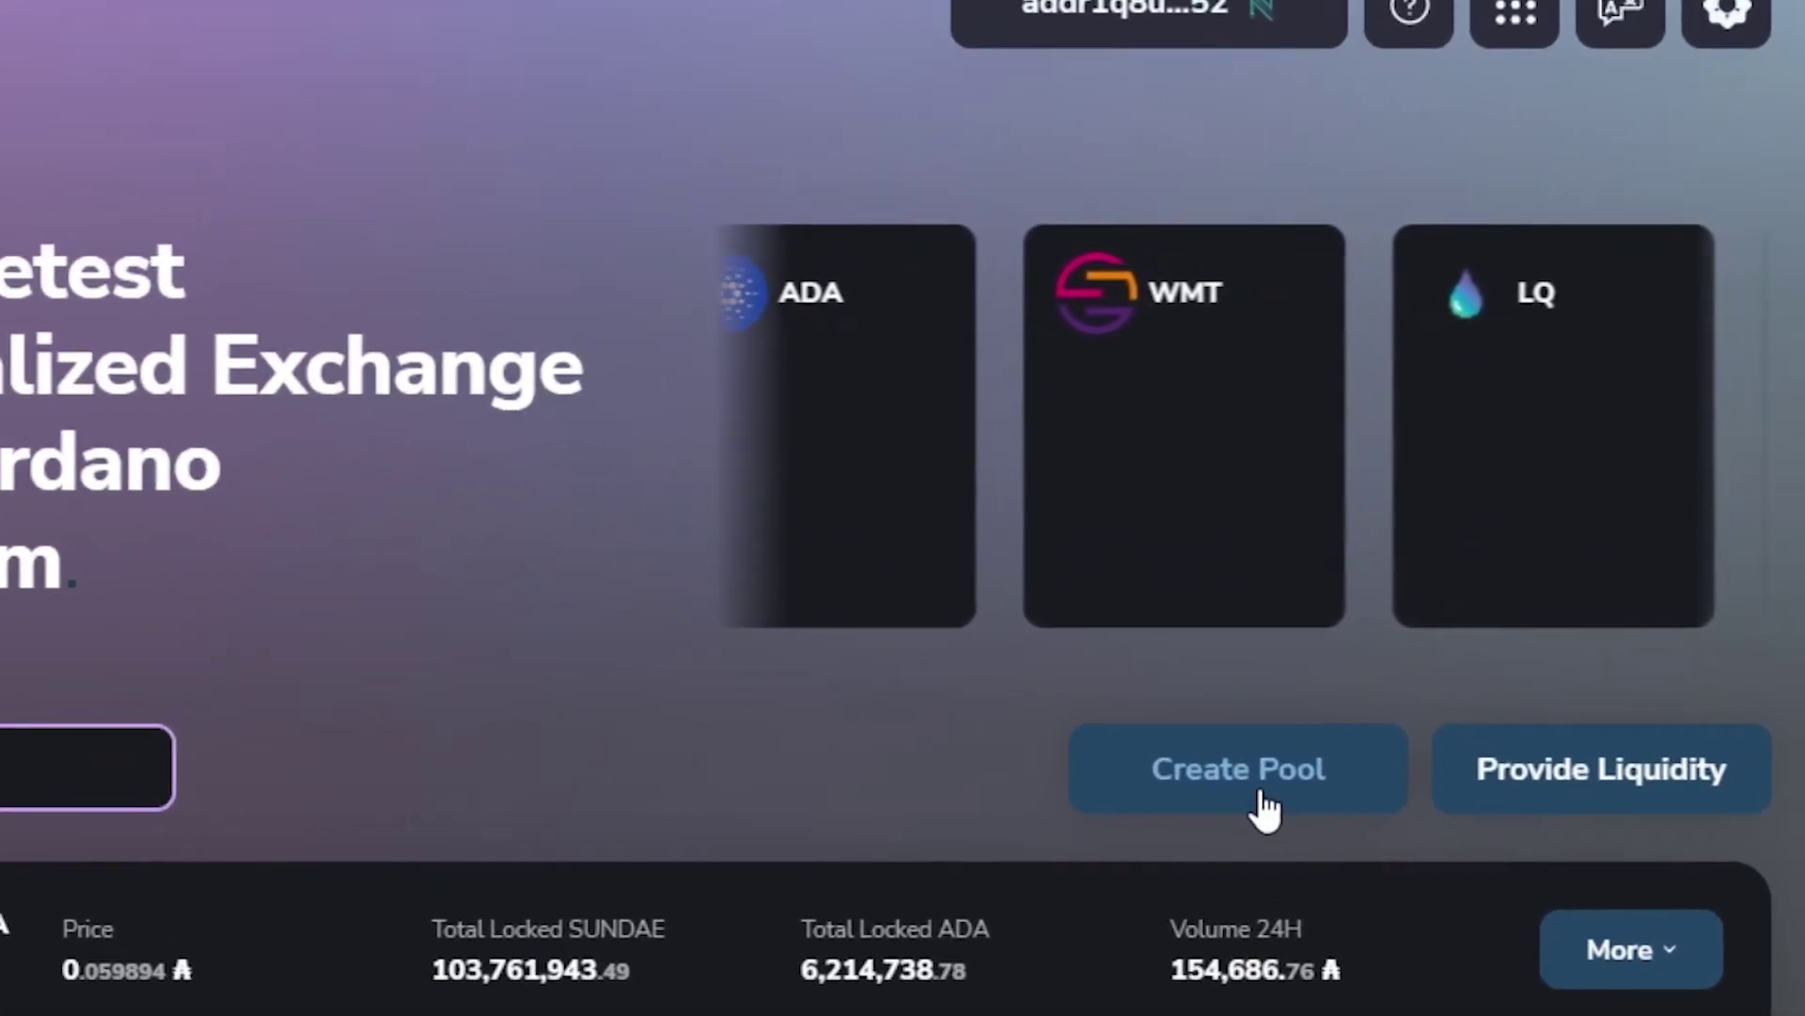
Step: Start a new liquidity pool and choose ADA as the first deposit token
left_click(1232, 773)
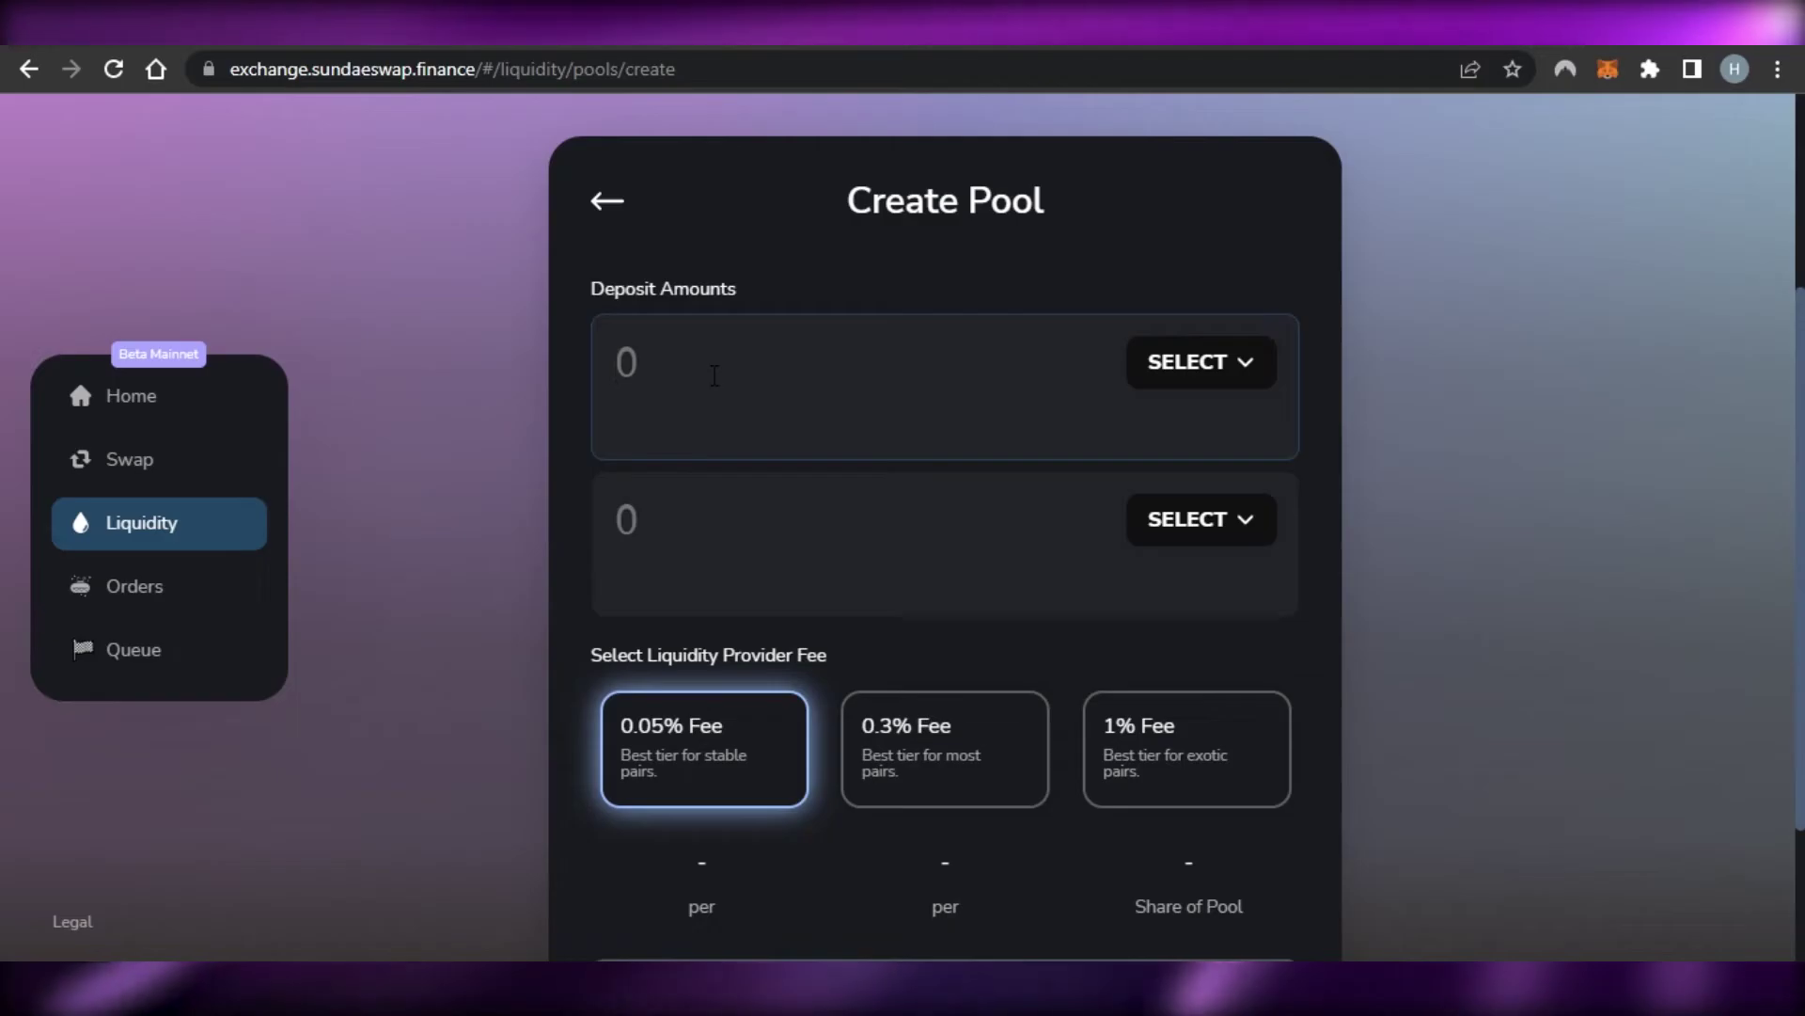
left_click(1211, 363)
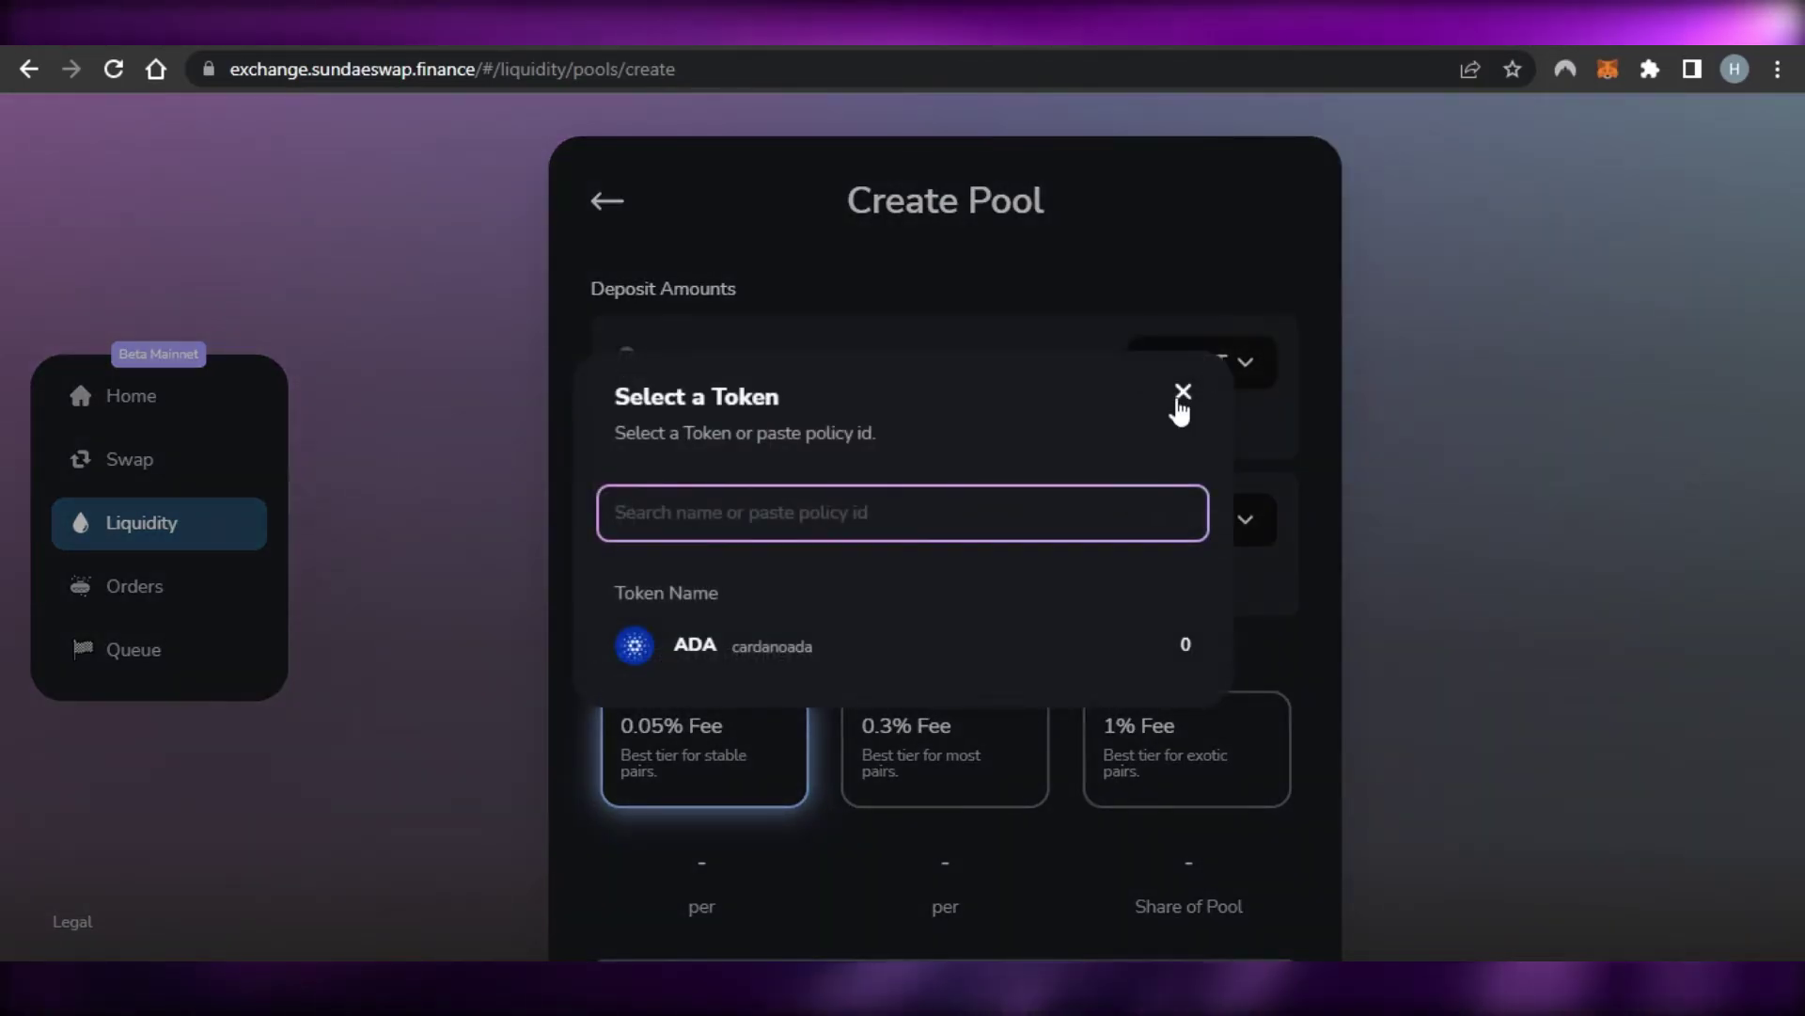
left_click(777, 658)
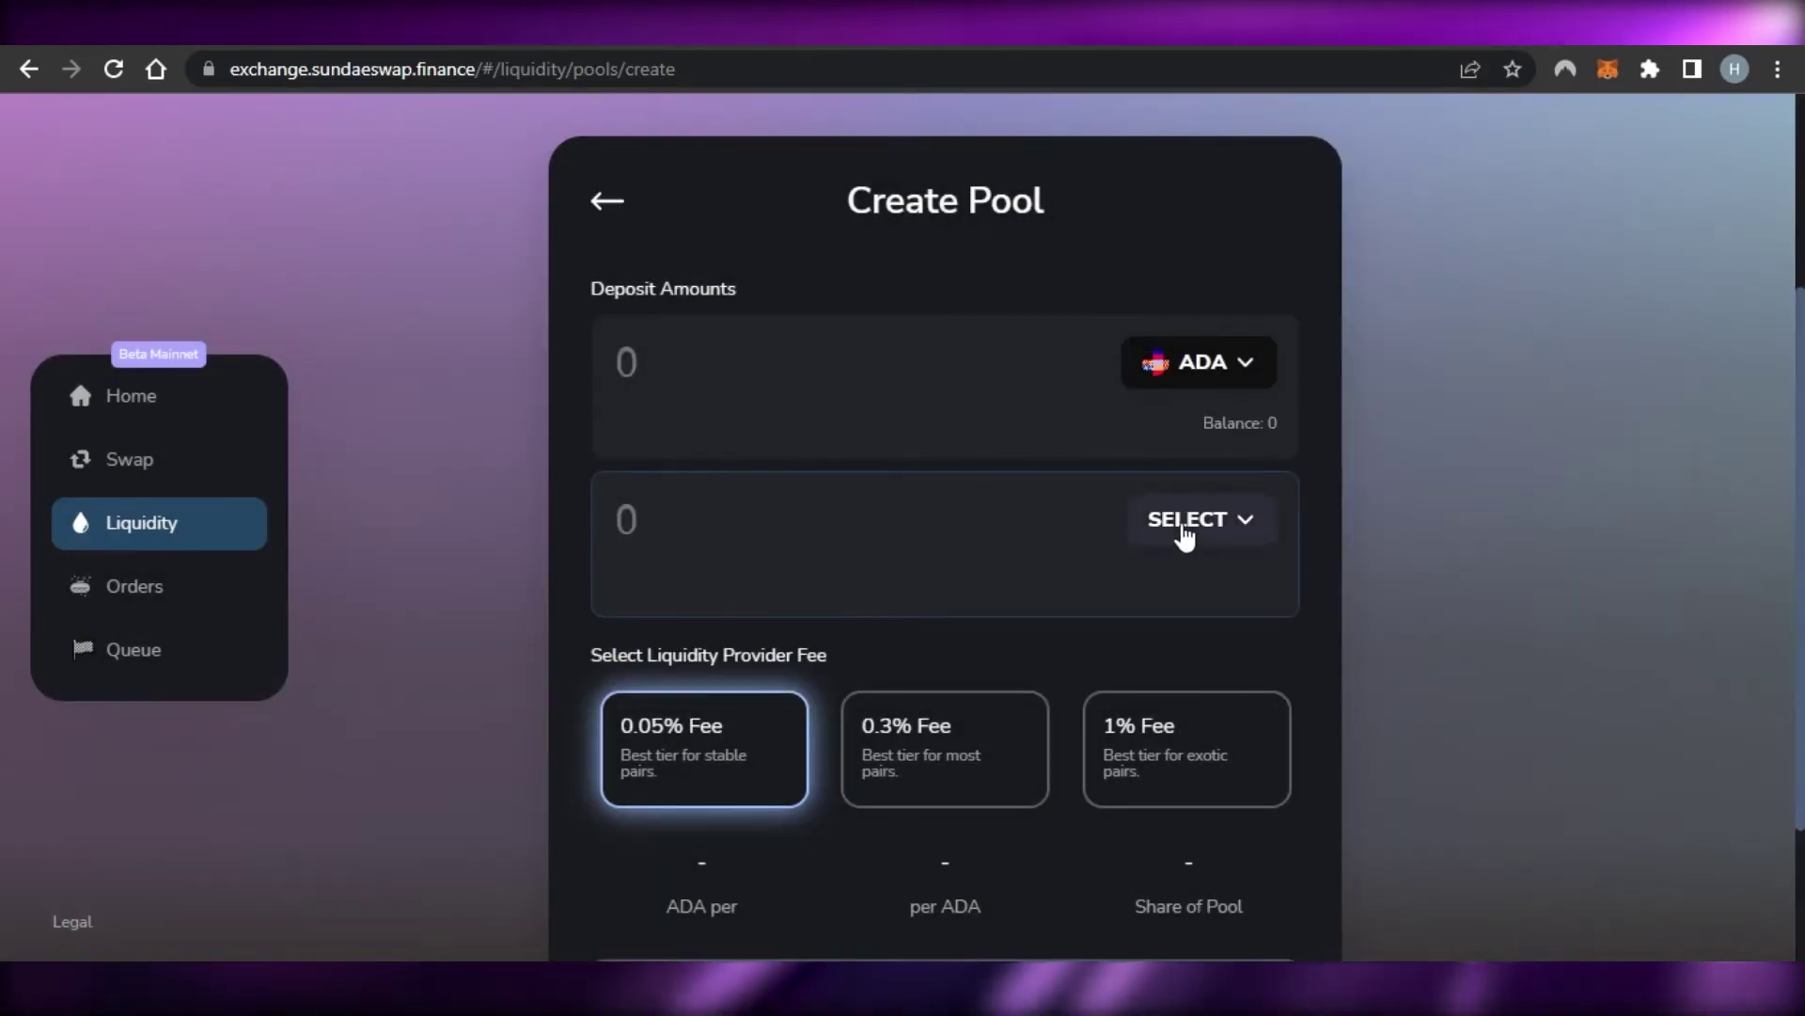
Step: Search 'Sun' for the second token, find no assets, and close the picker unselected
left_click(1186, 532)
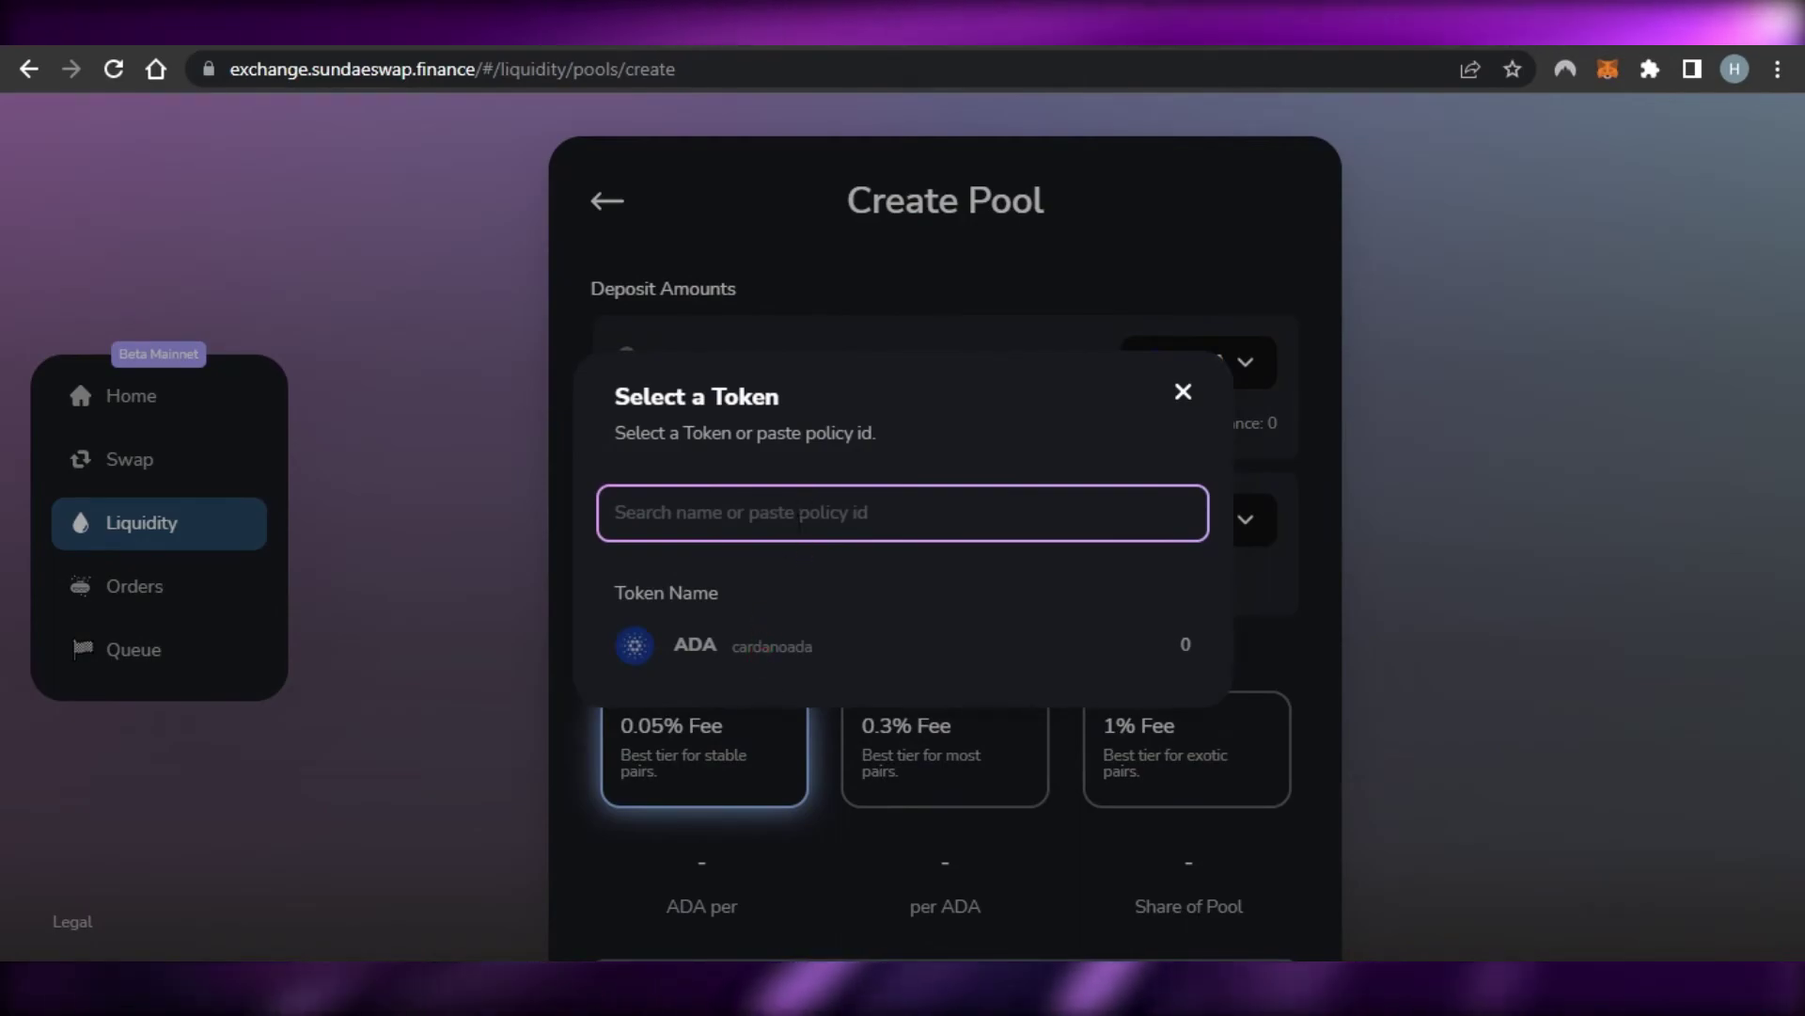
left_click(799, 514)
type("Sun")
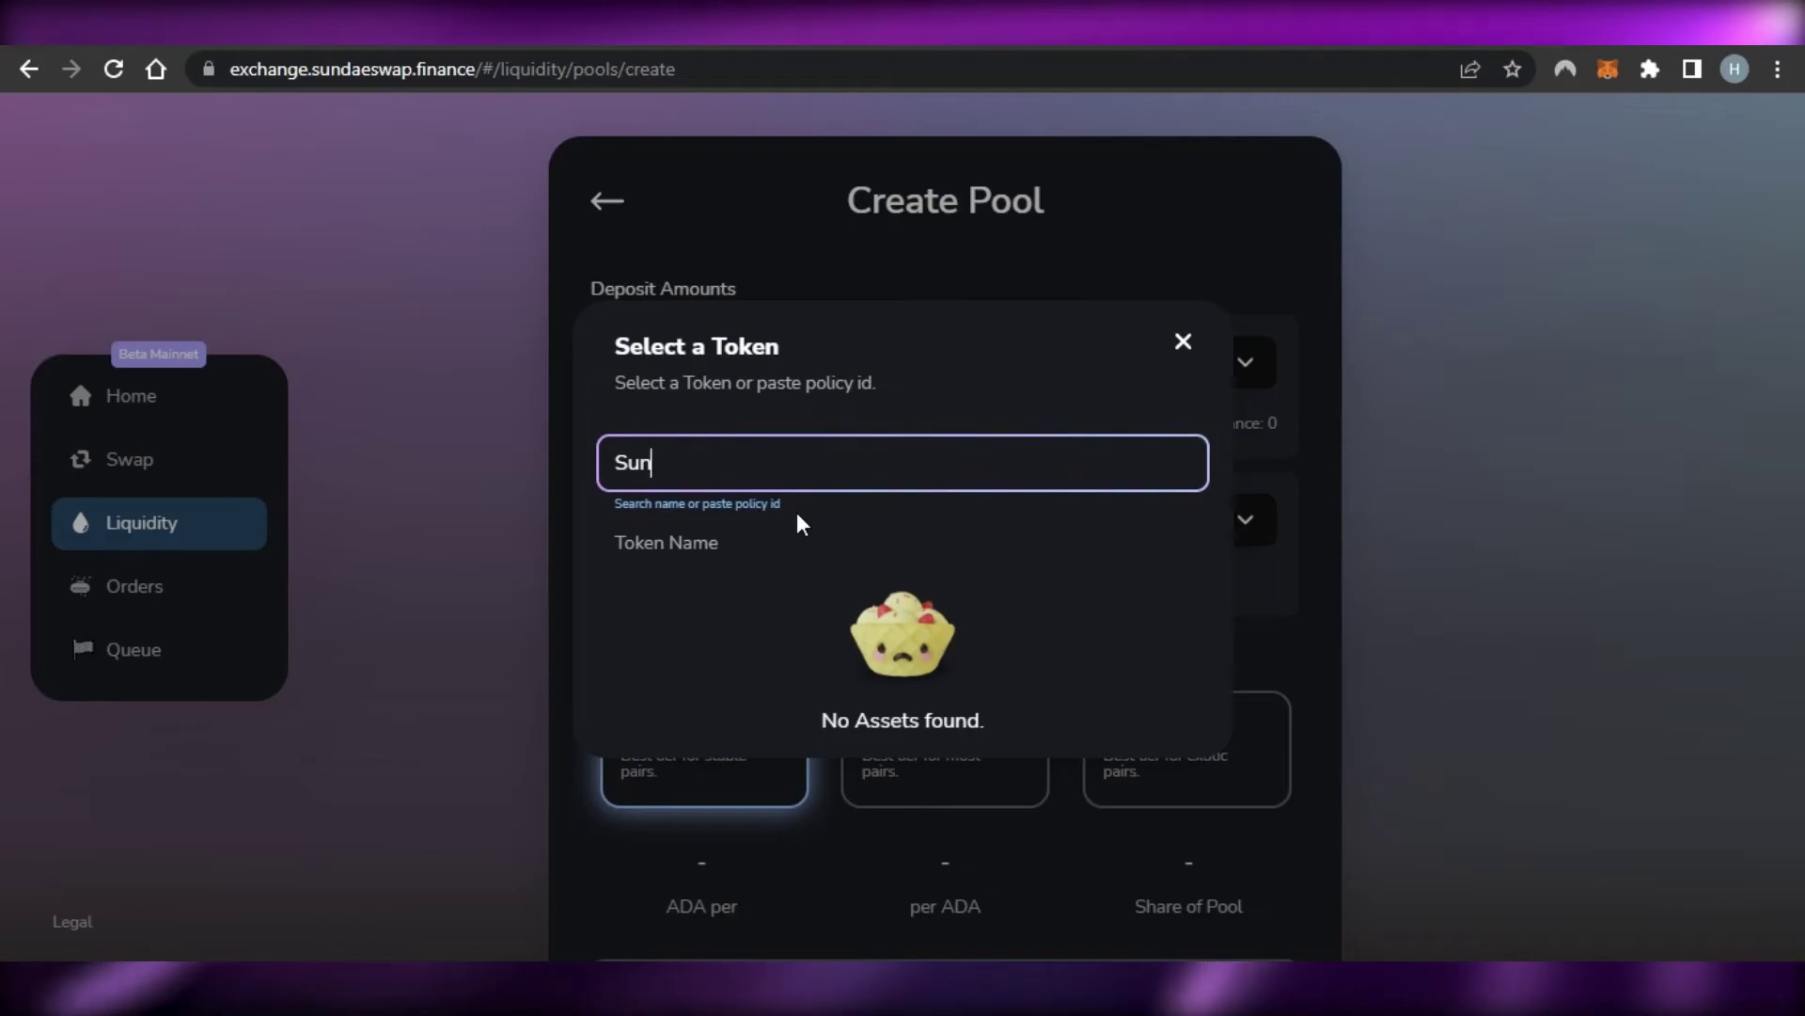
left_click(1183, 343)
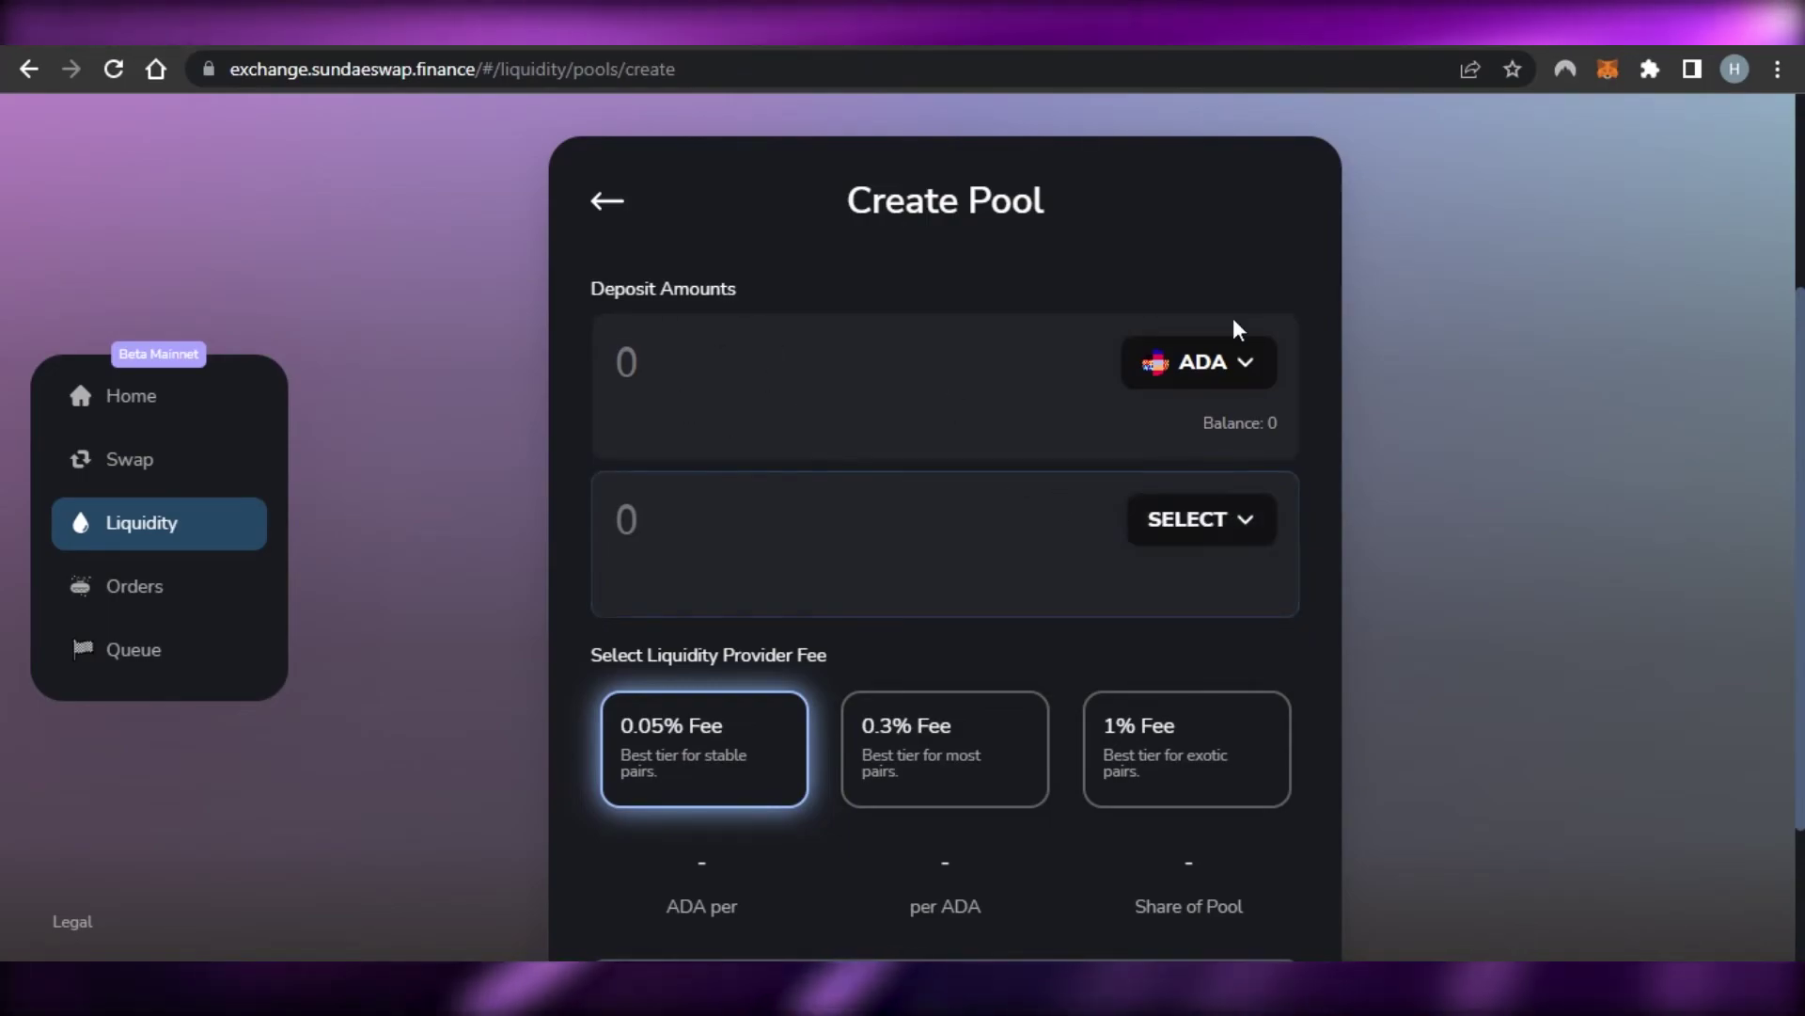
scroll(914, 286, "down", 2)
scroll(914, 286, "up", 3)
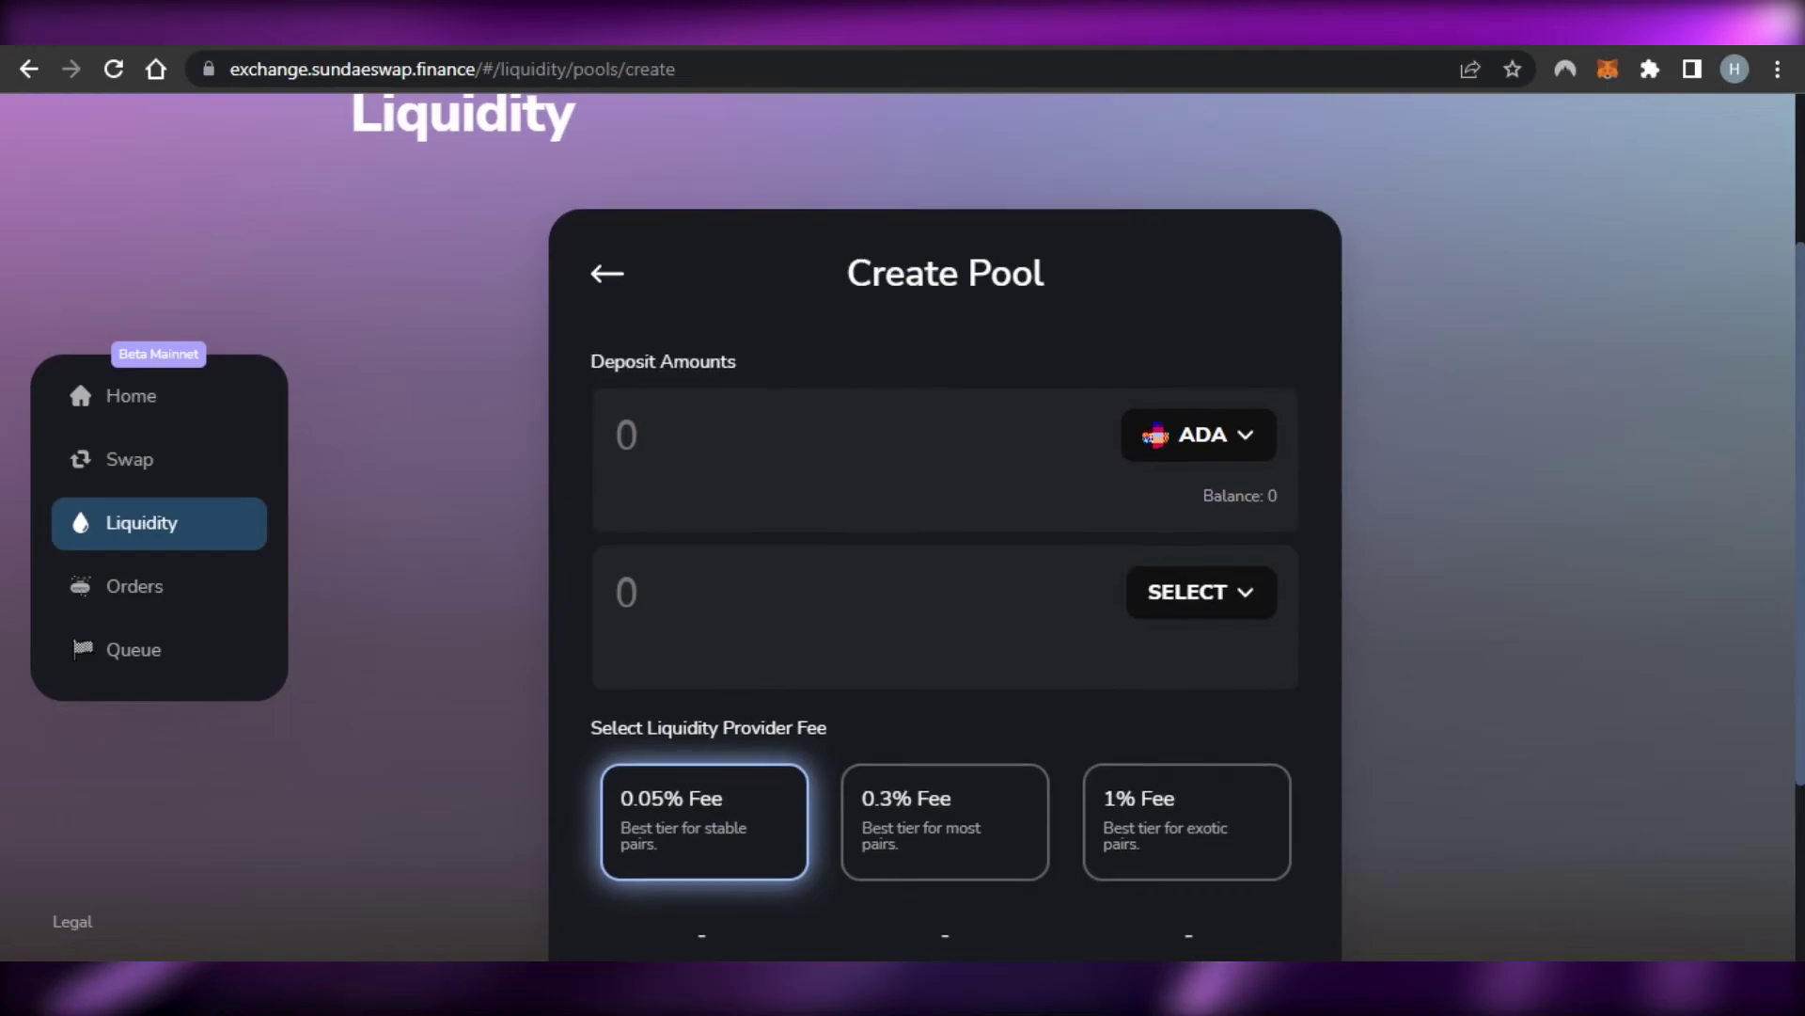
scroll(914, 286, "down", 2)
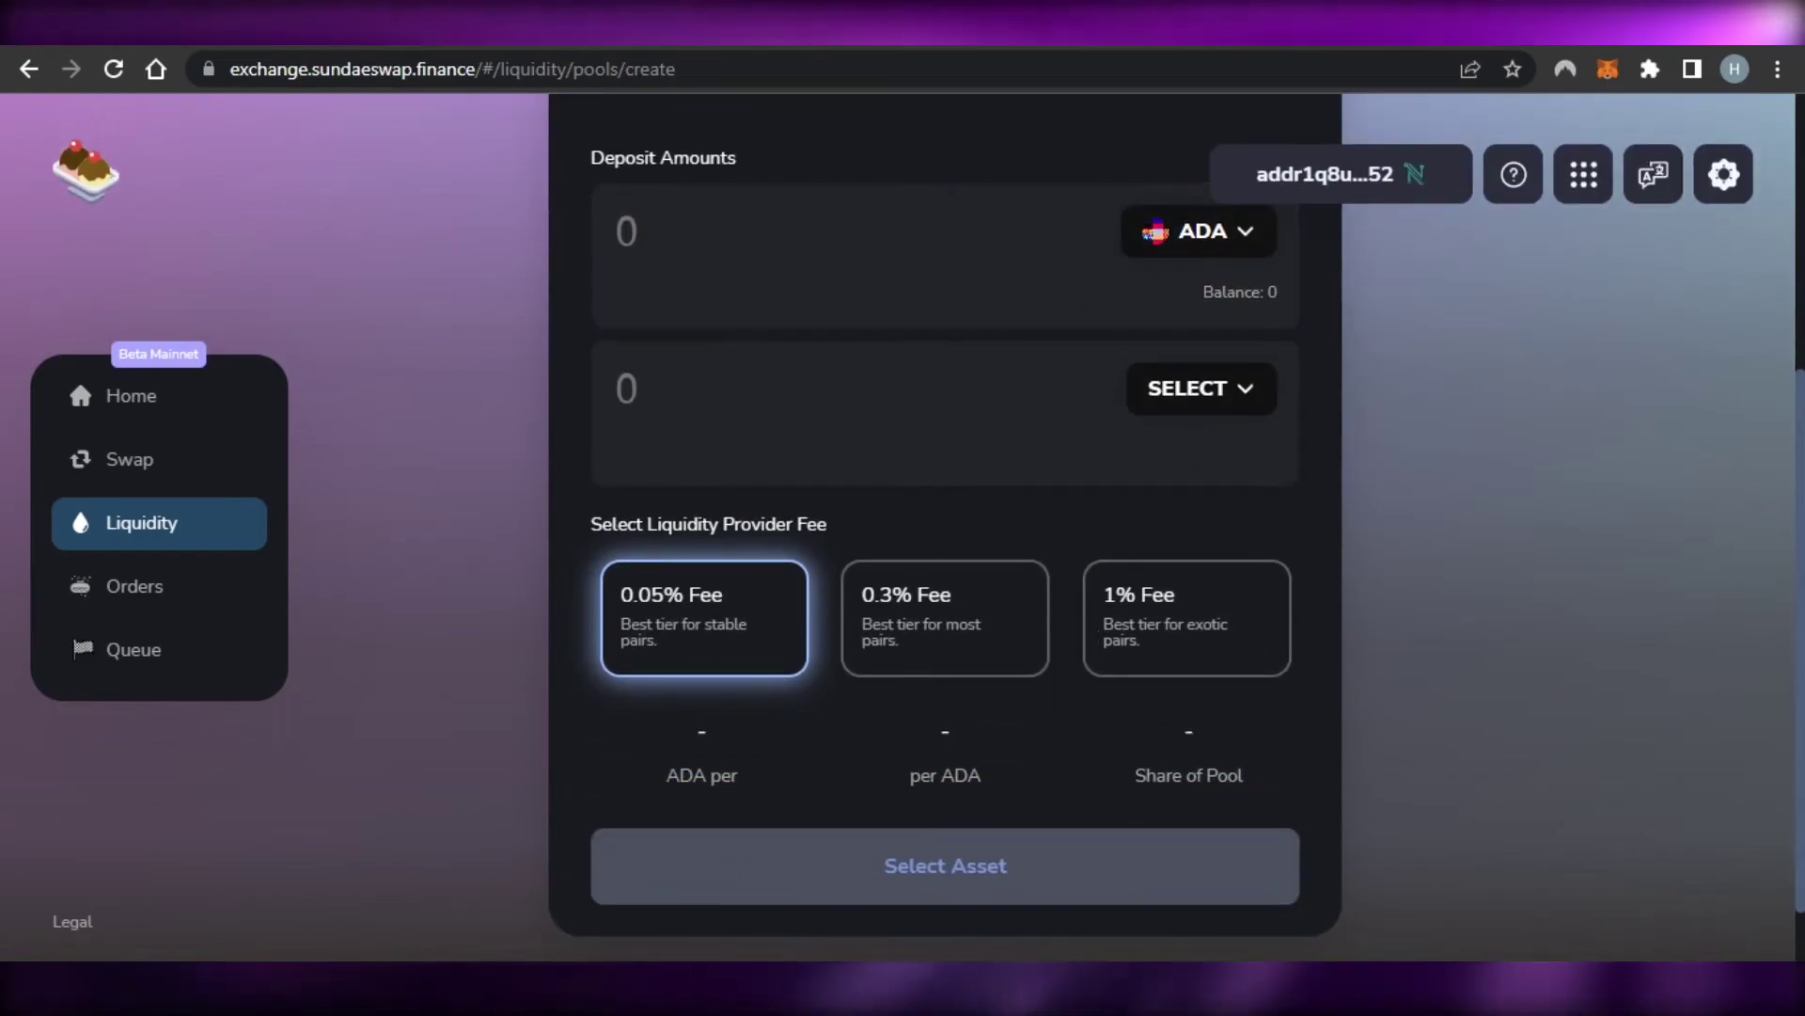
scroll(1006, 495, "up", 3)
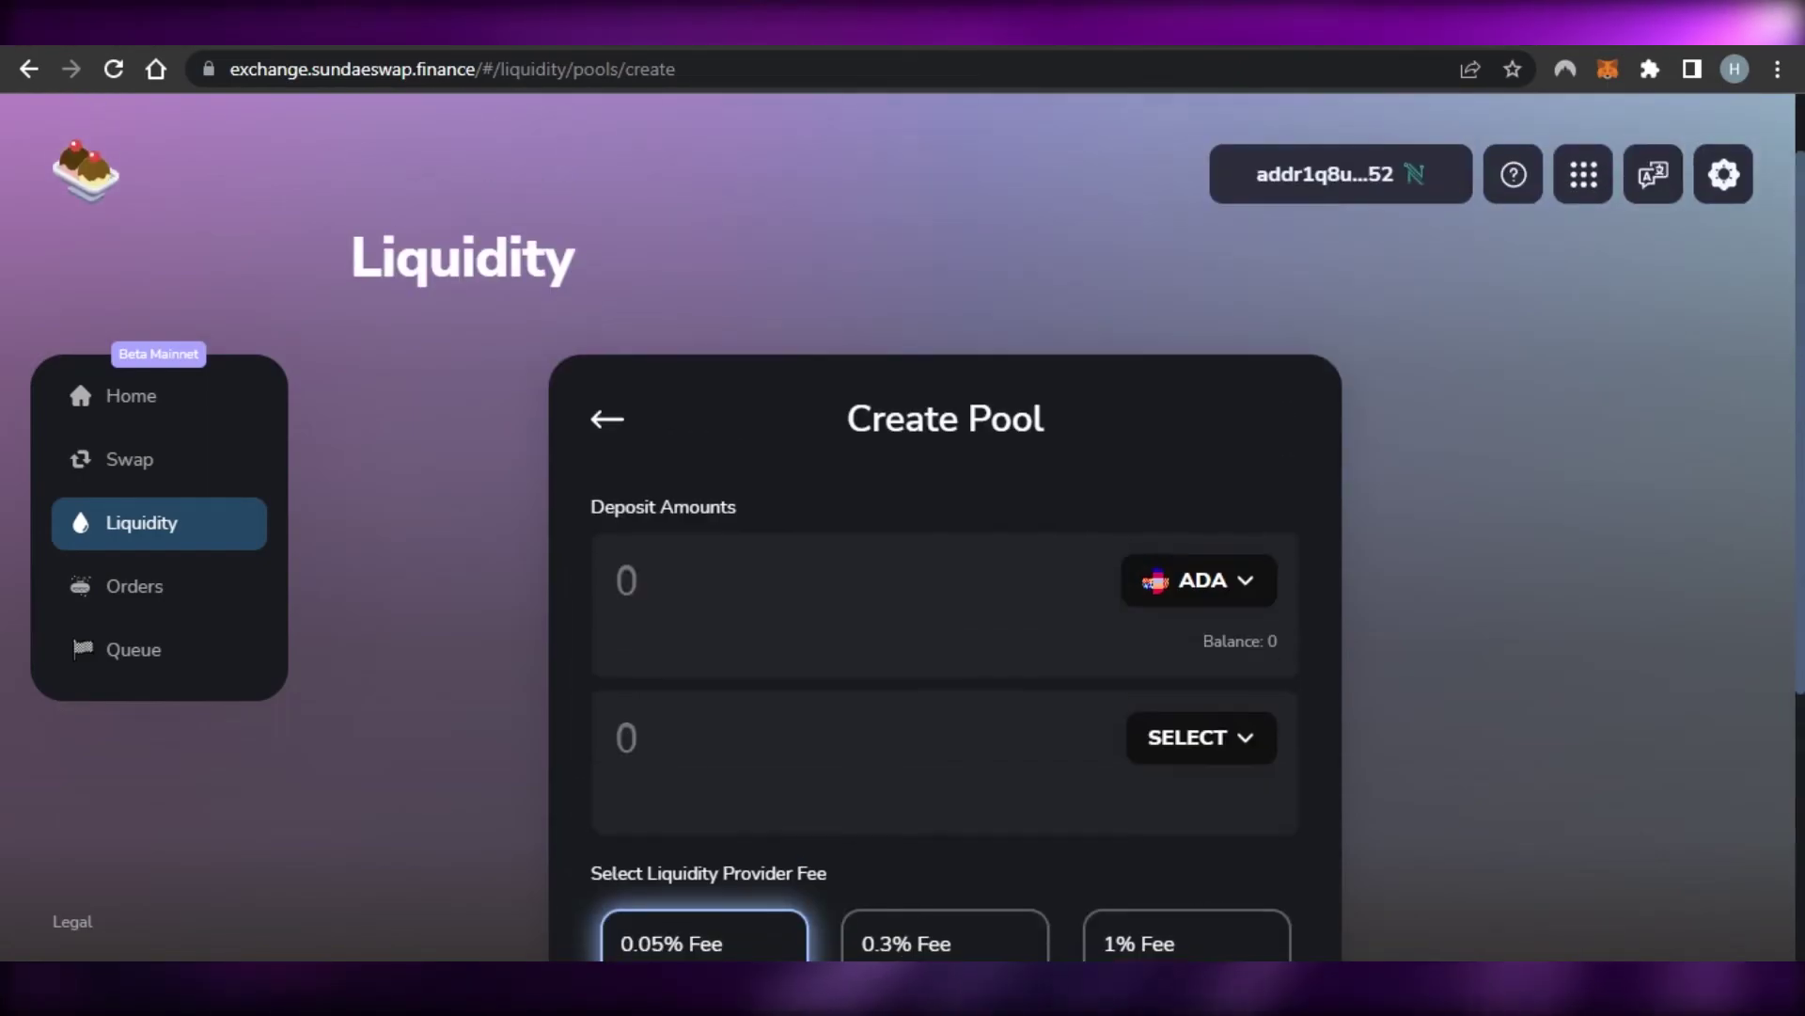
Step: Back out to the empty Liquidity page, then go Home and browse the pools list
left_click(601, 419)
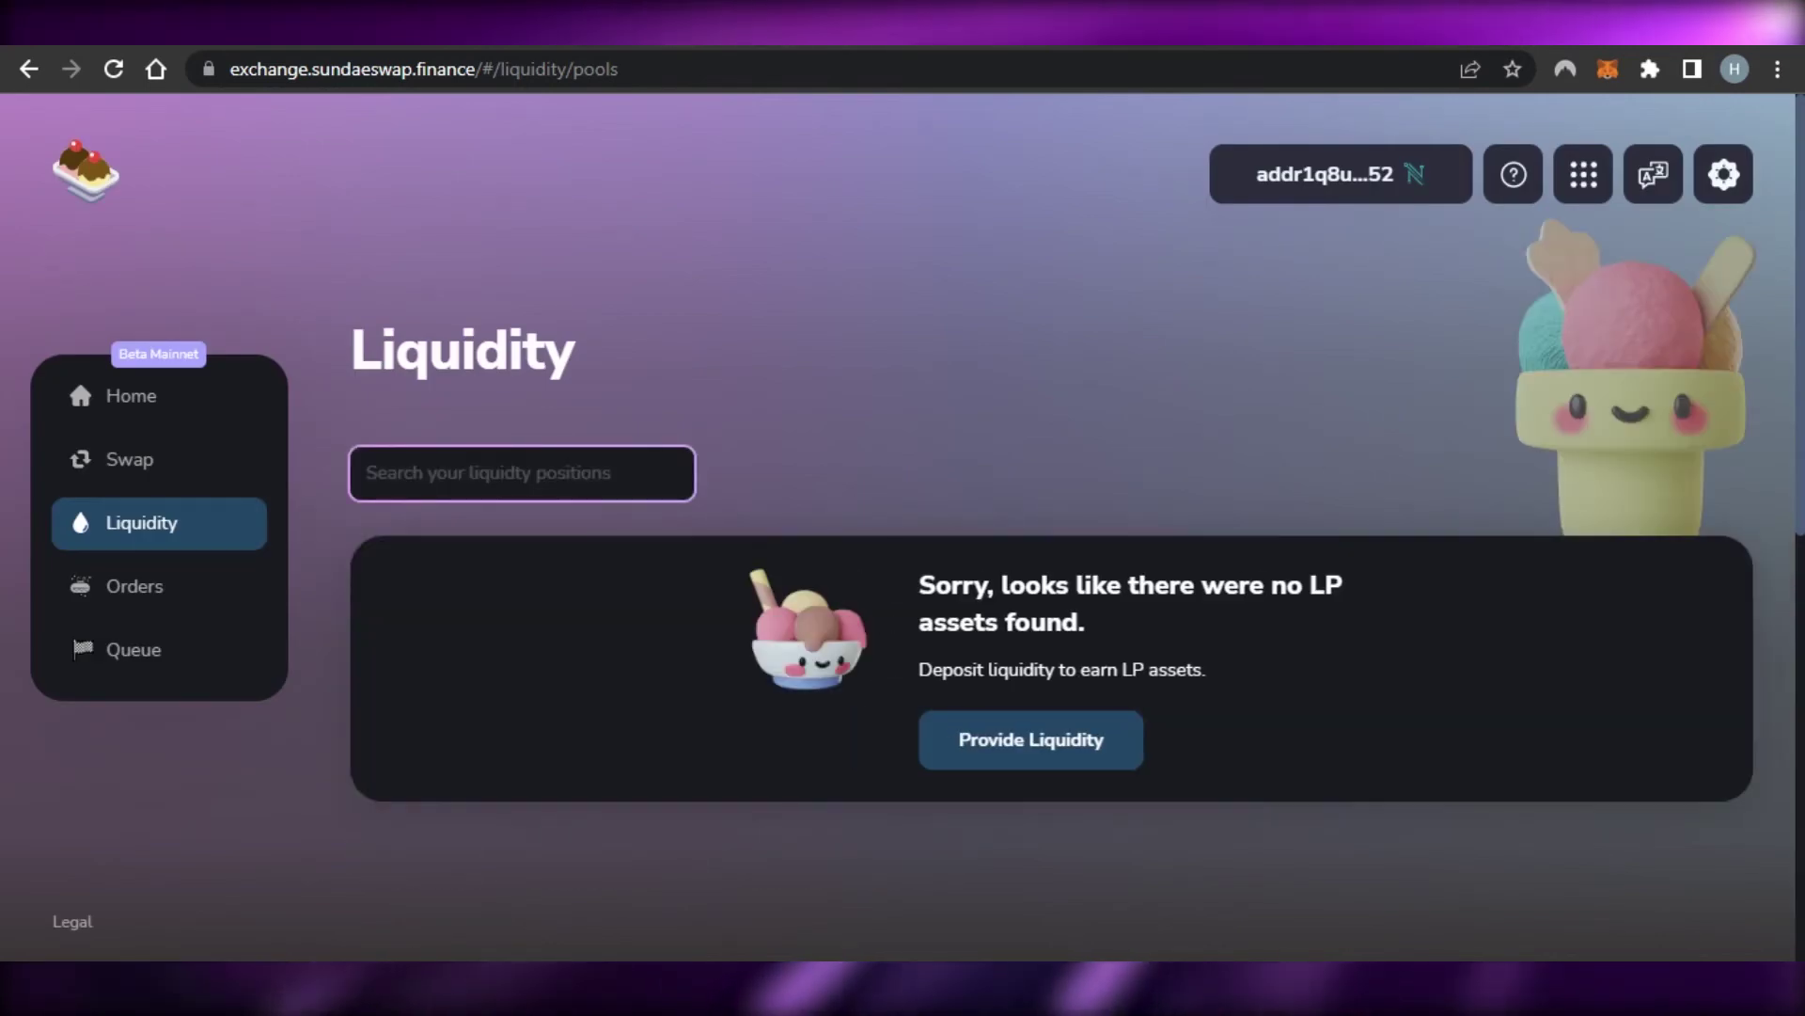
scroll(1110, 527, "down", 1)
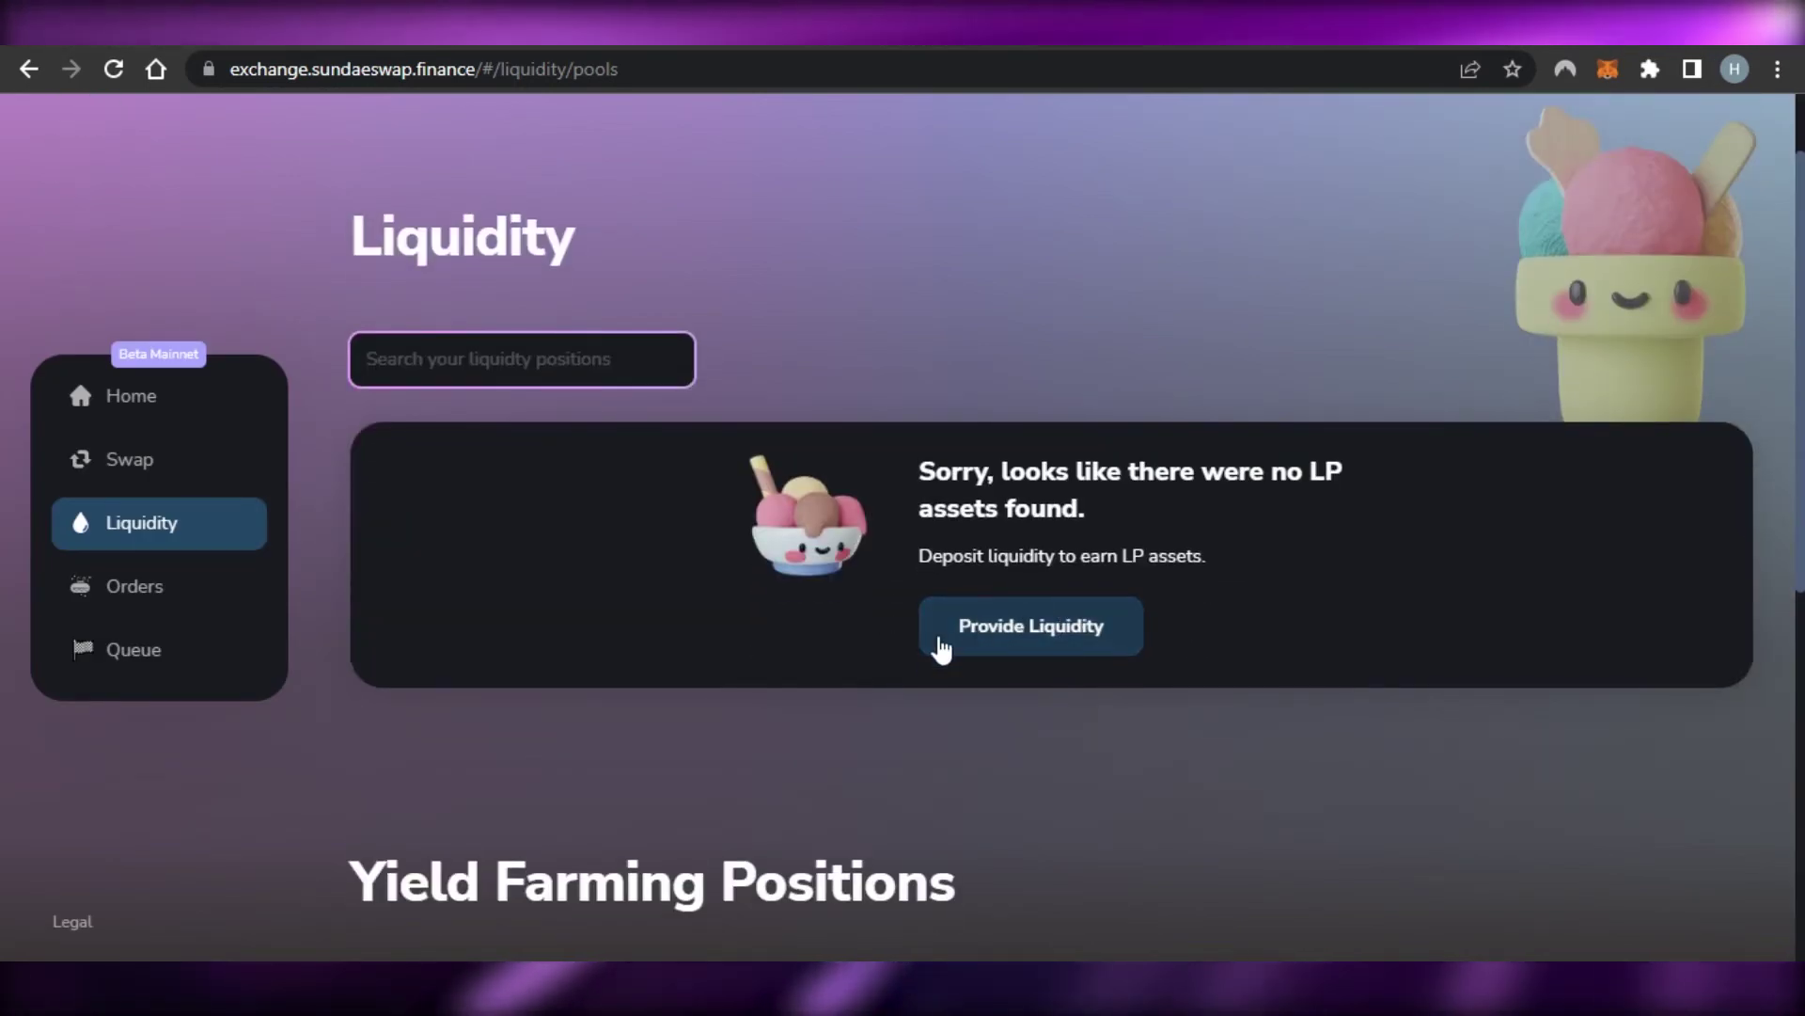
left_click(153, 397)
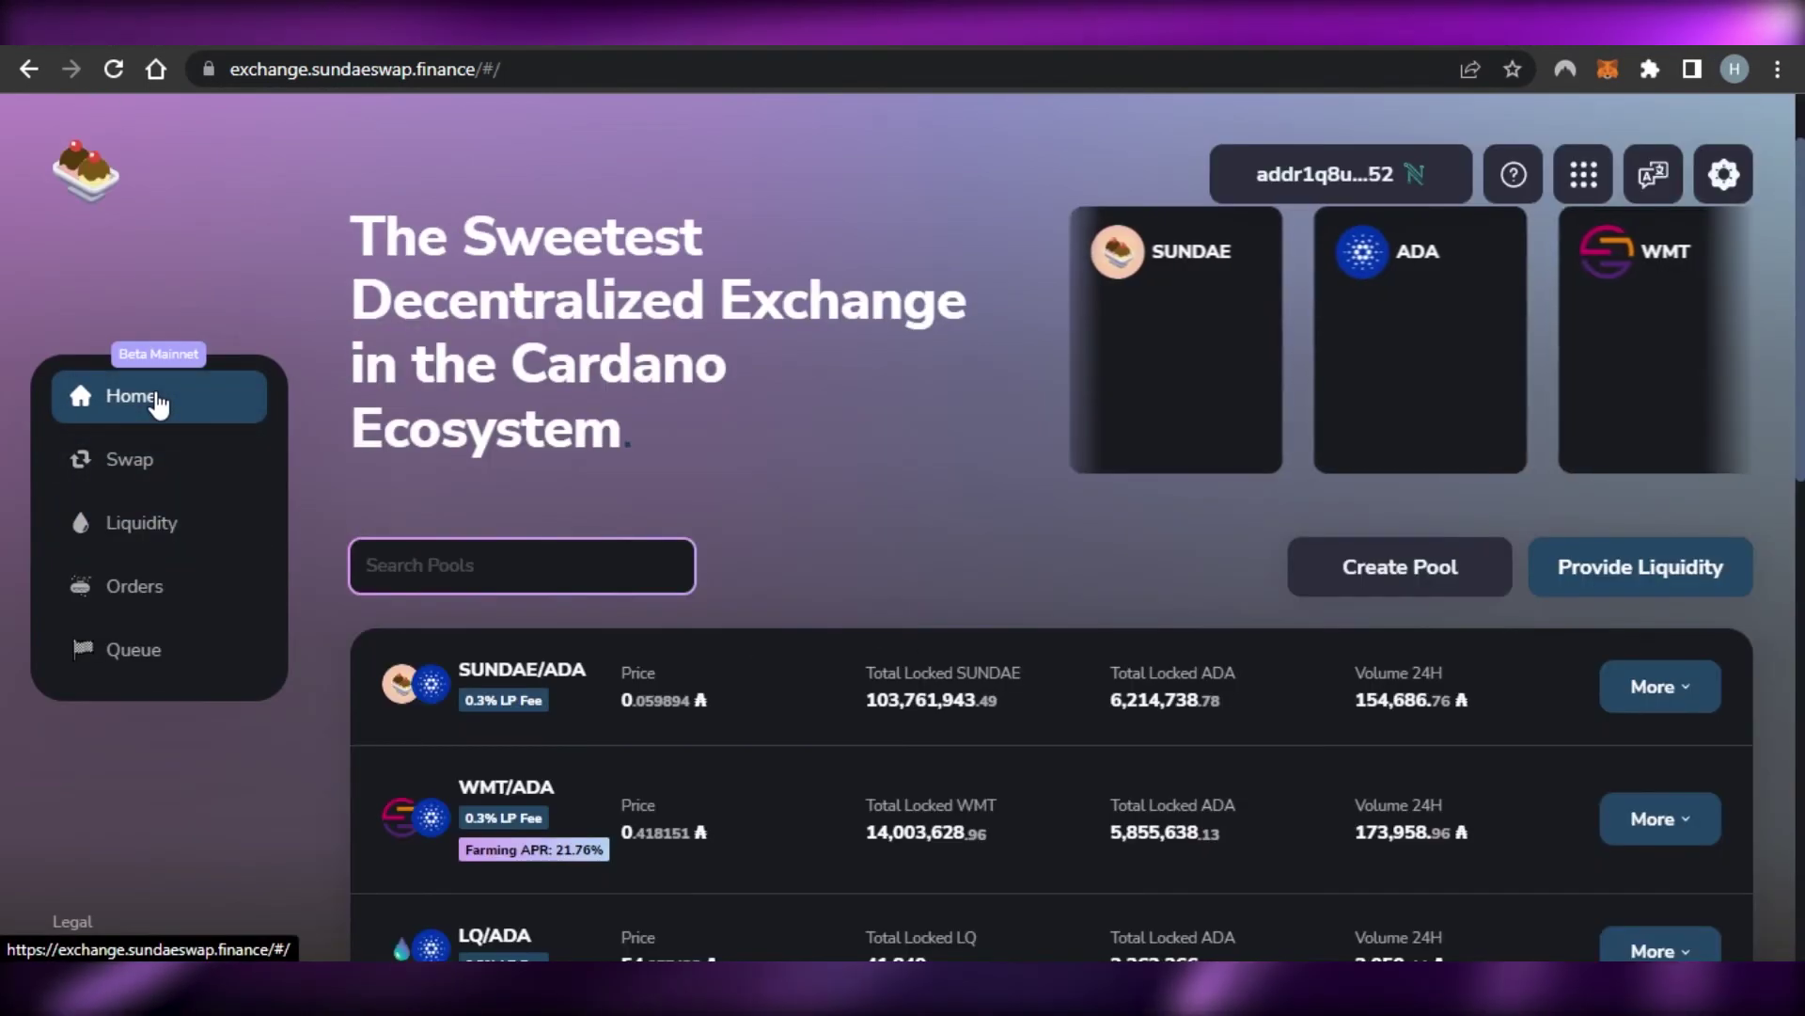
scroll(1096, 600, "down", 8)
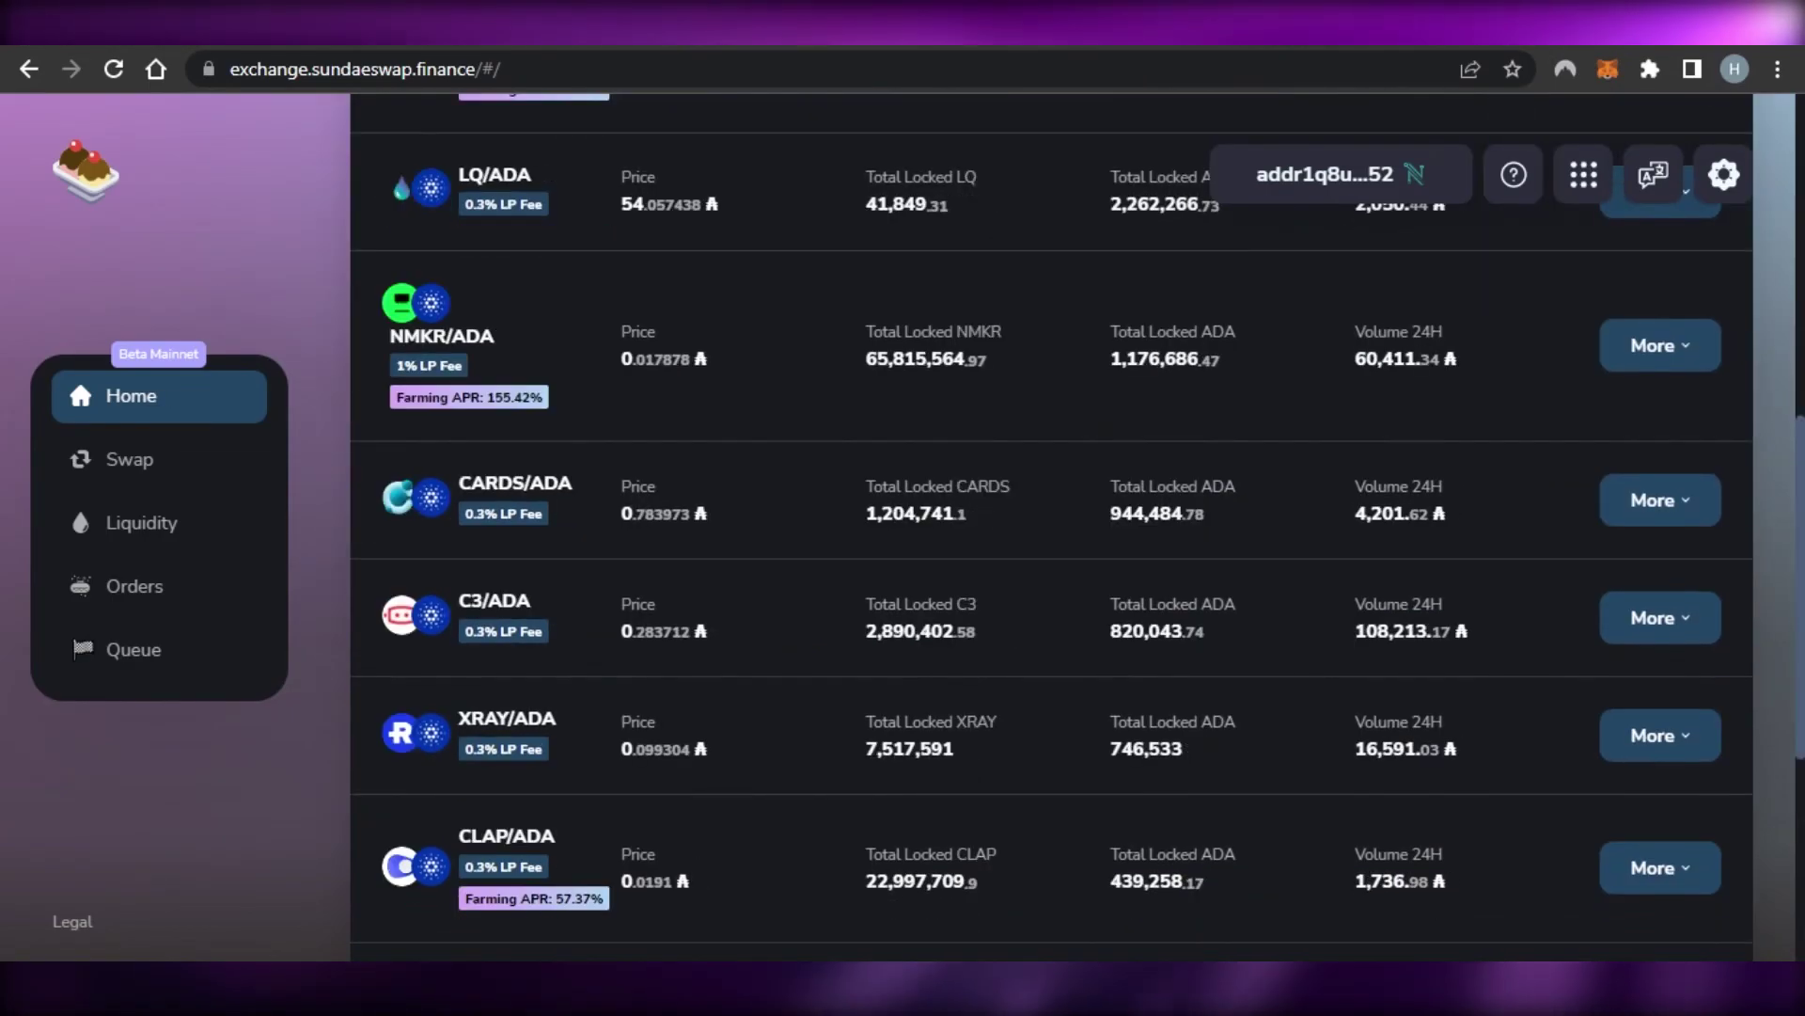
scroll(1095, 564, "up", 8)
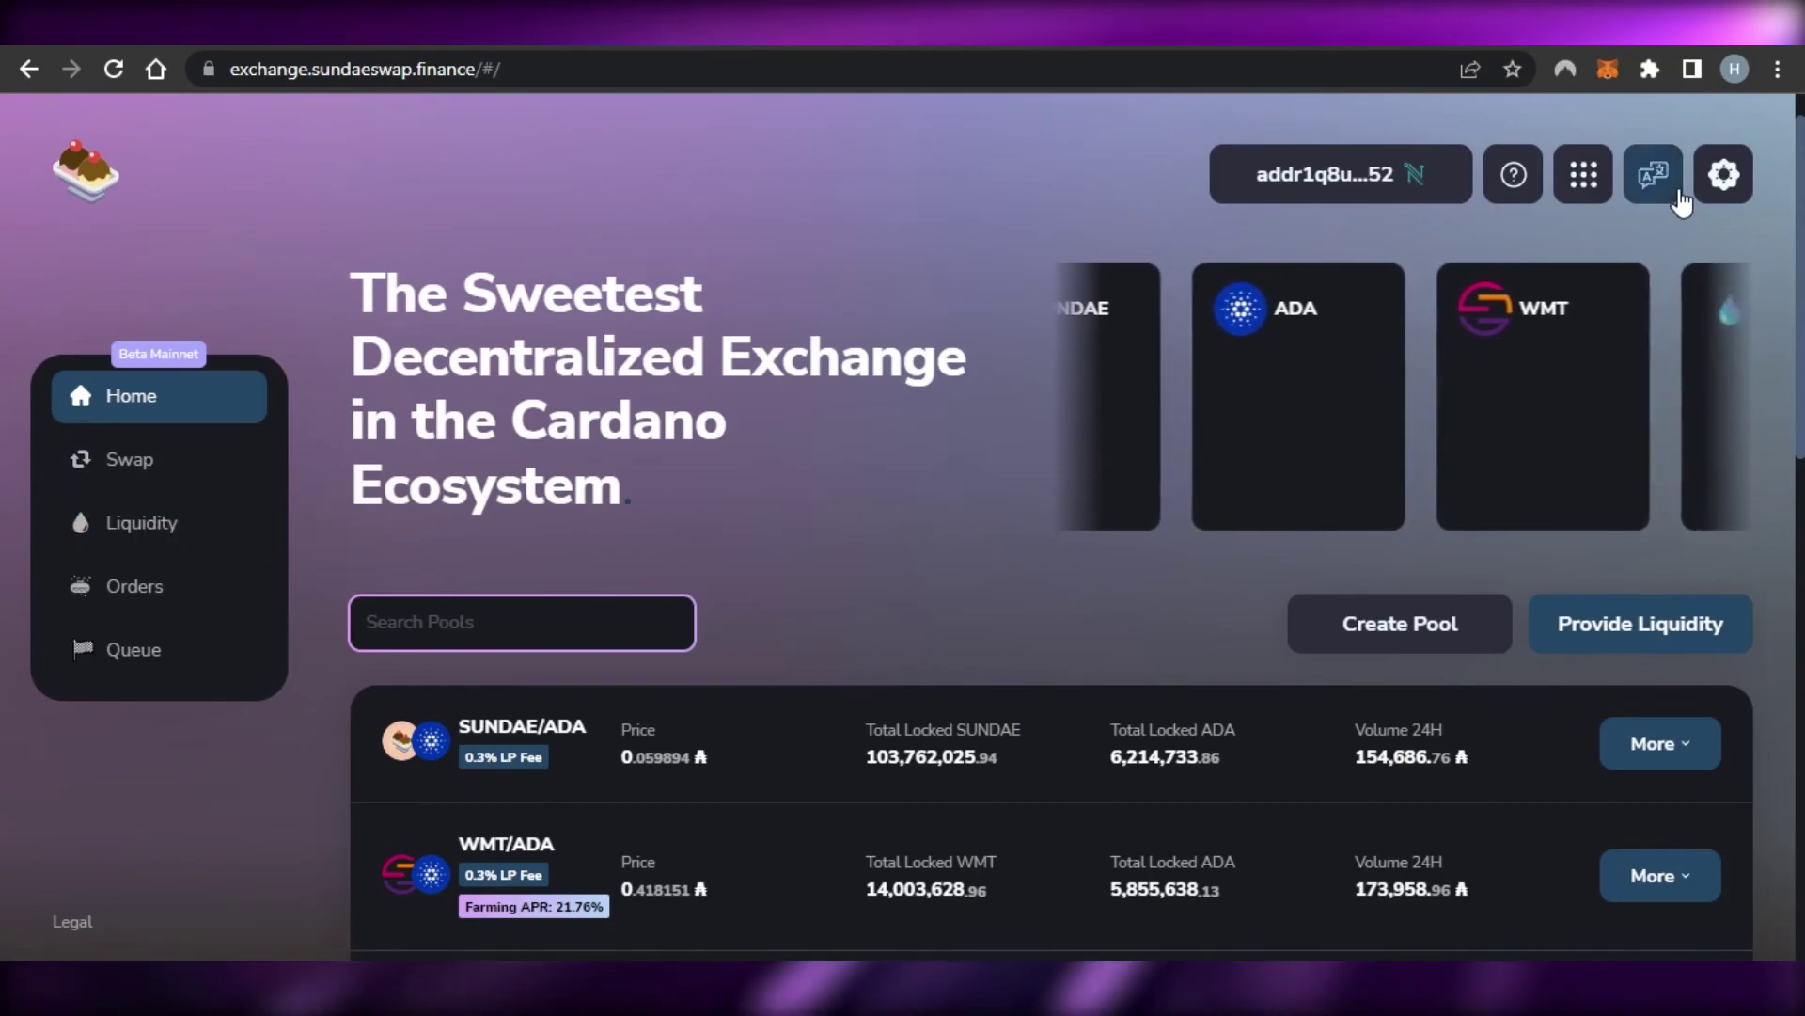
left_click(1580, 177)
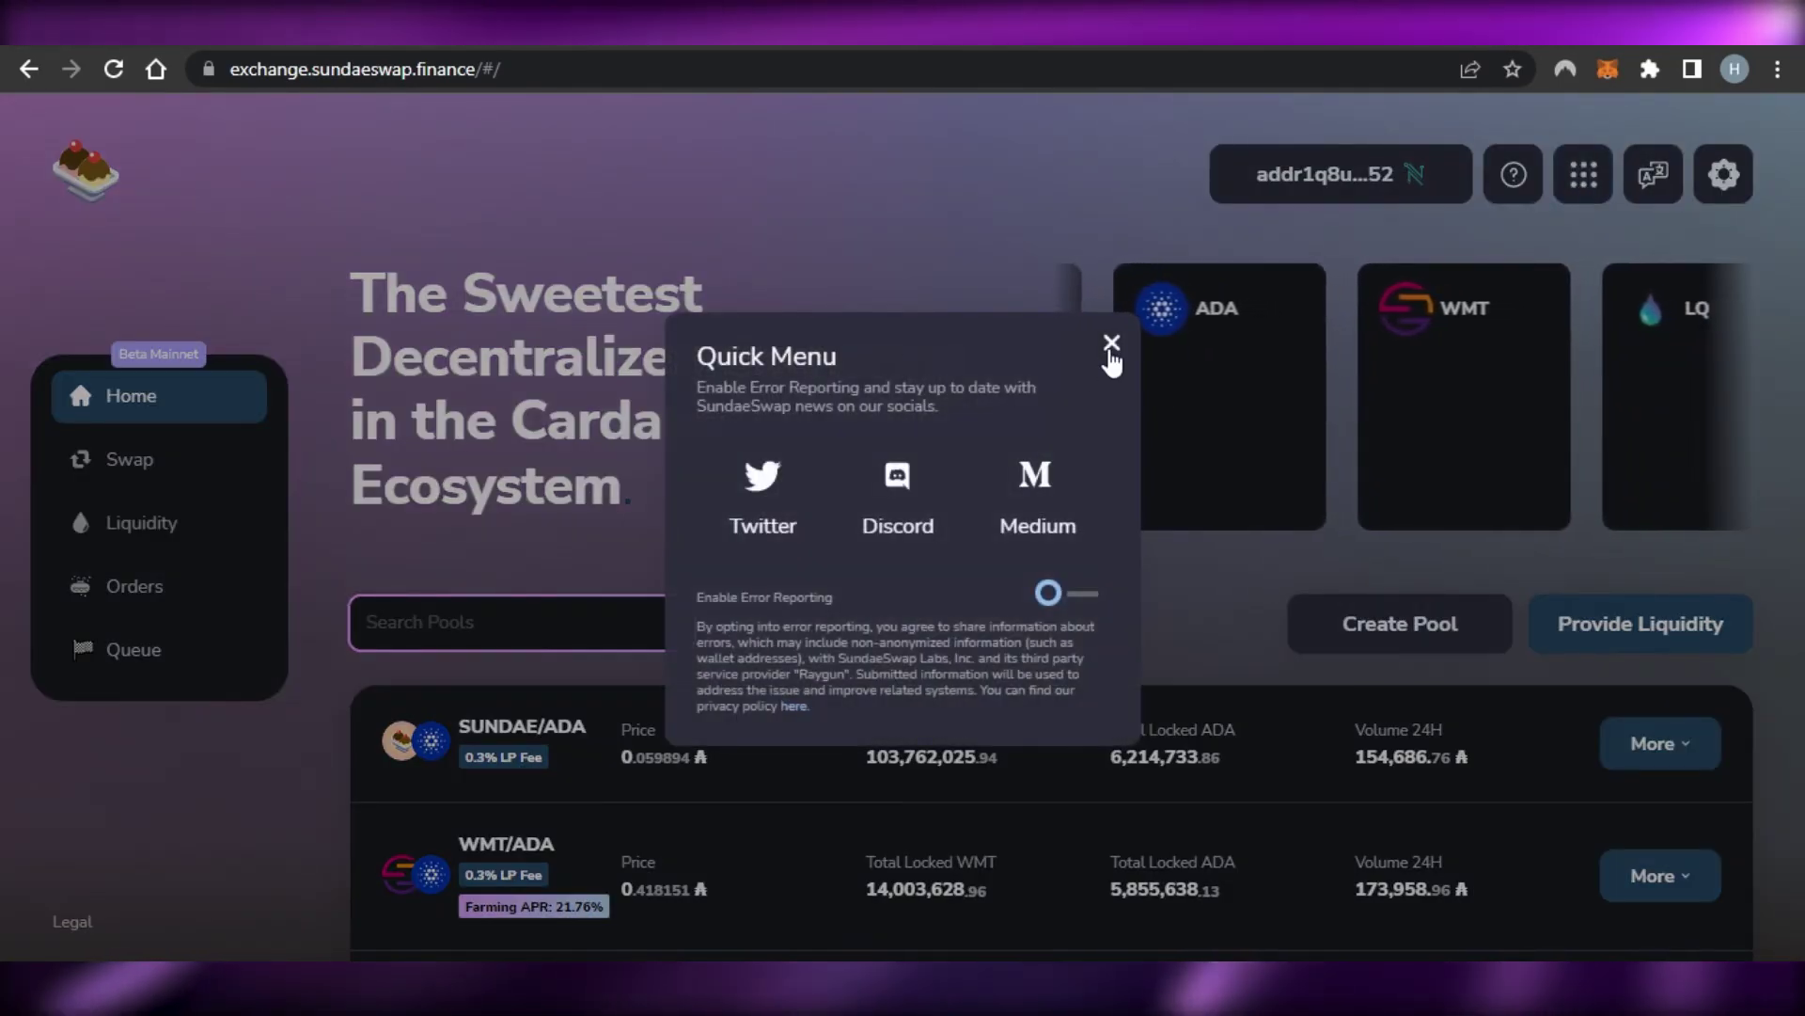
left_click(1110, 346)
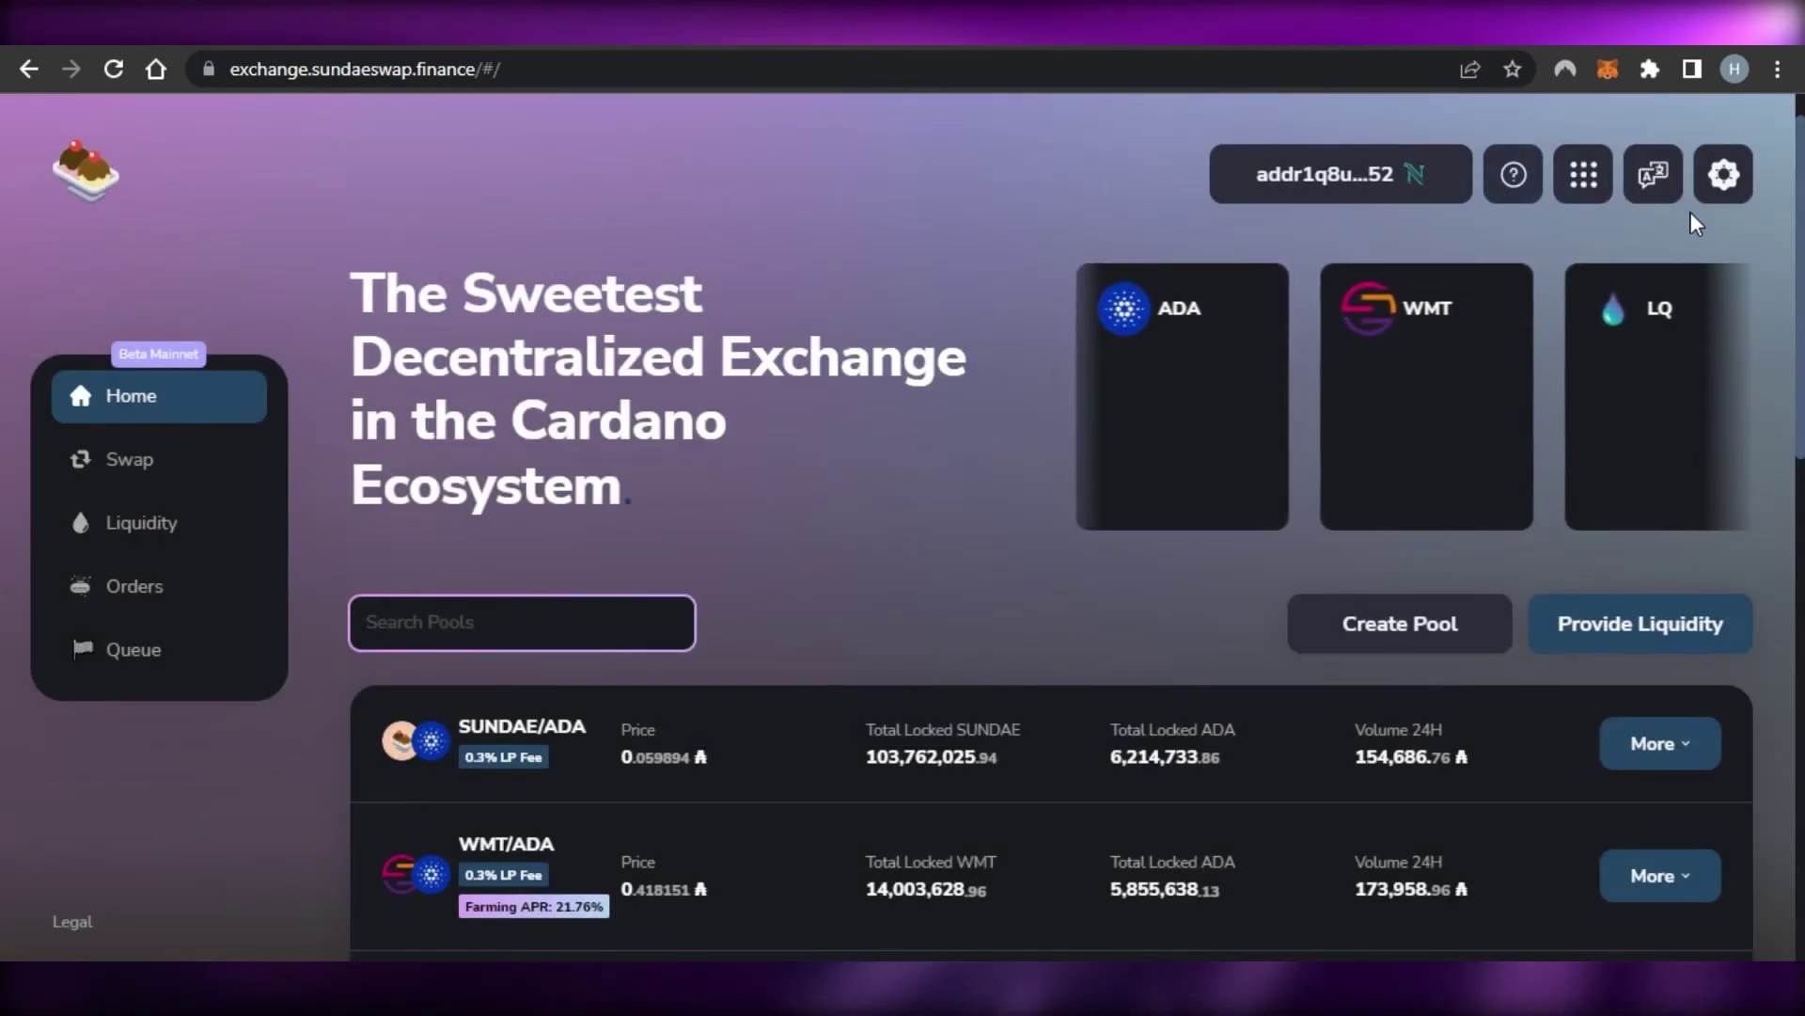
left_click(1726, 178)
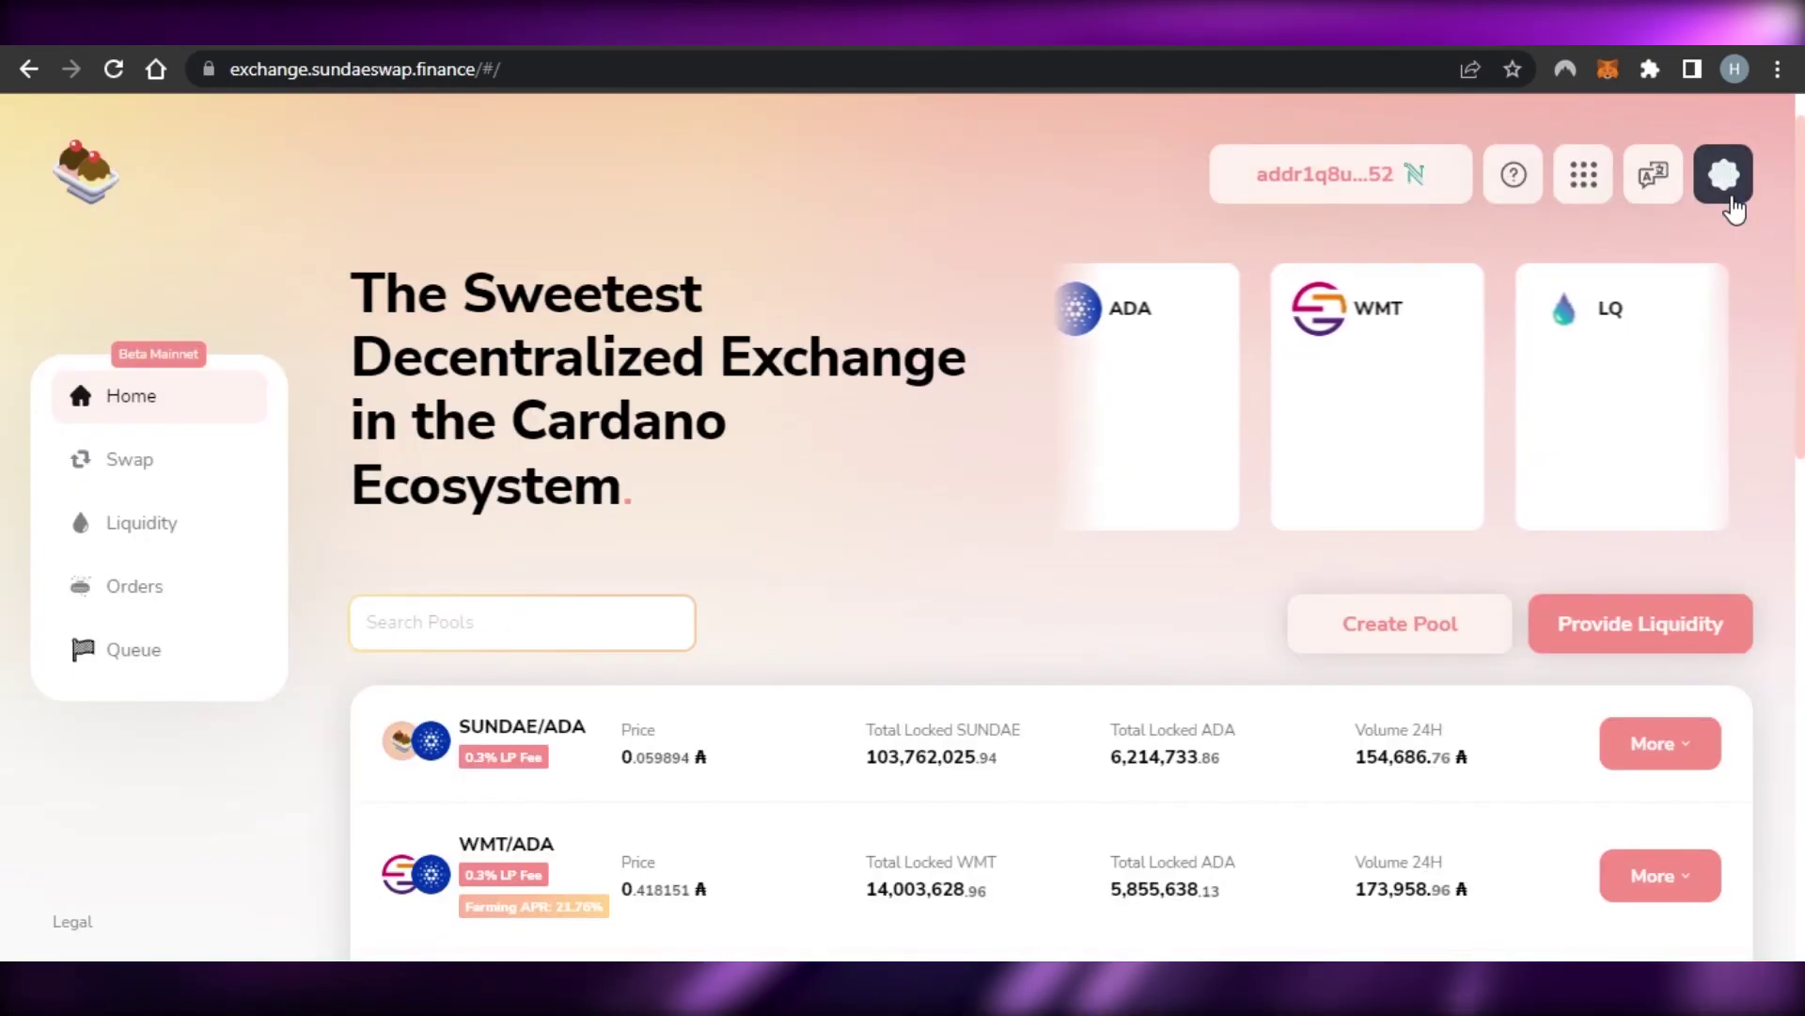
left_click(1741, 181)
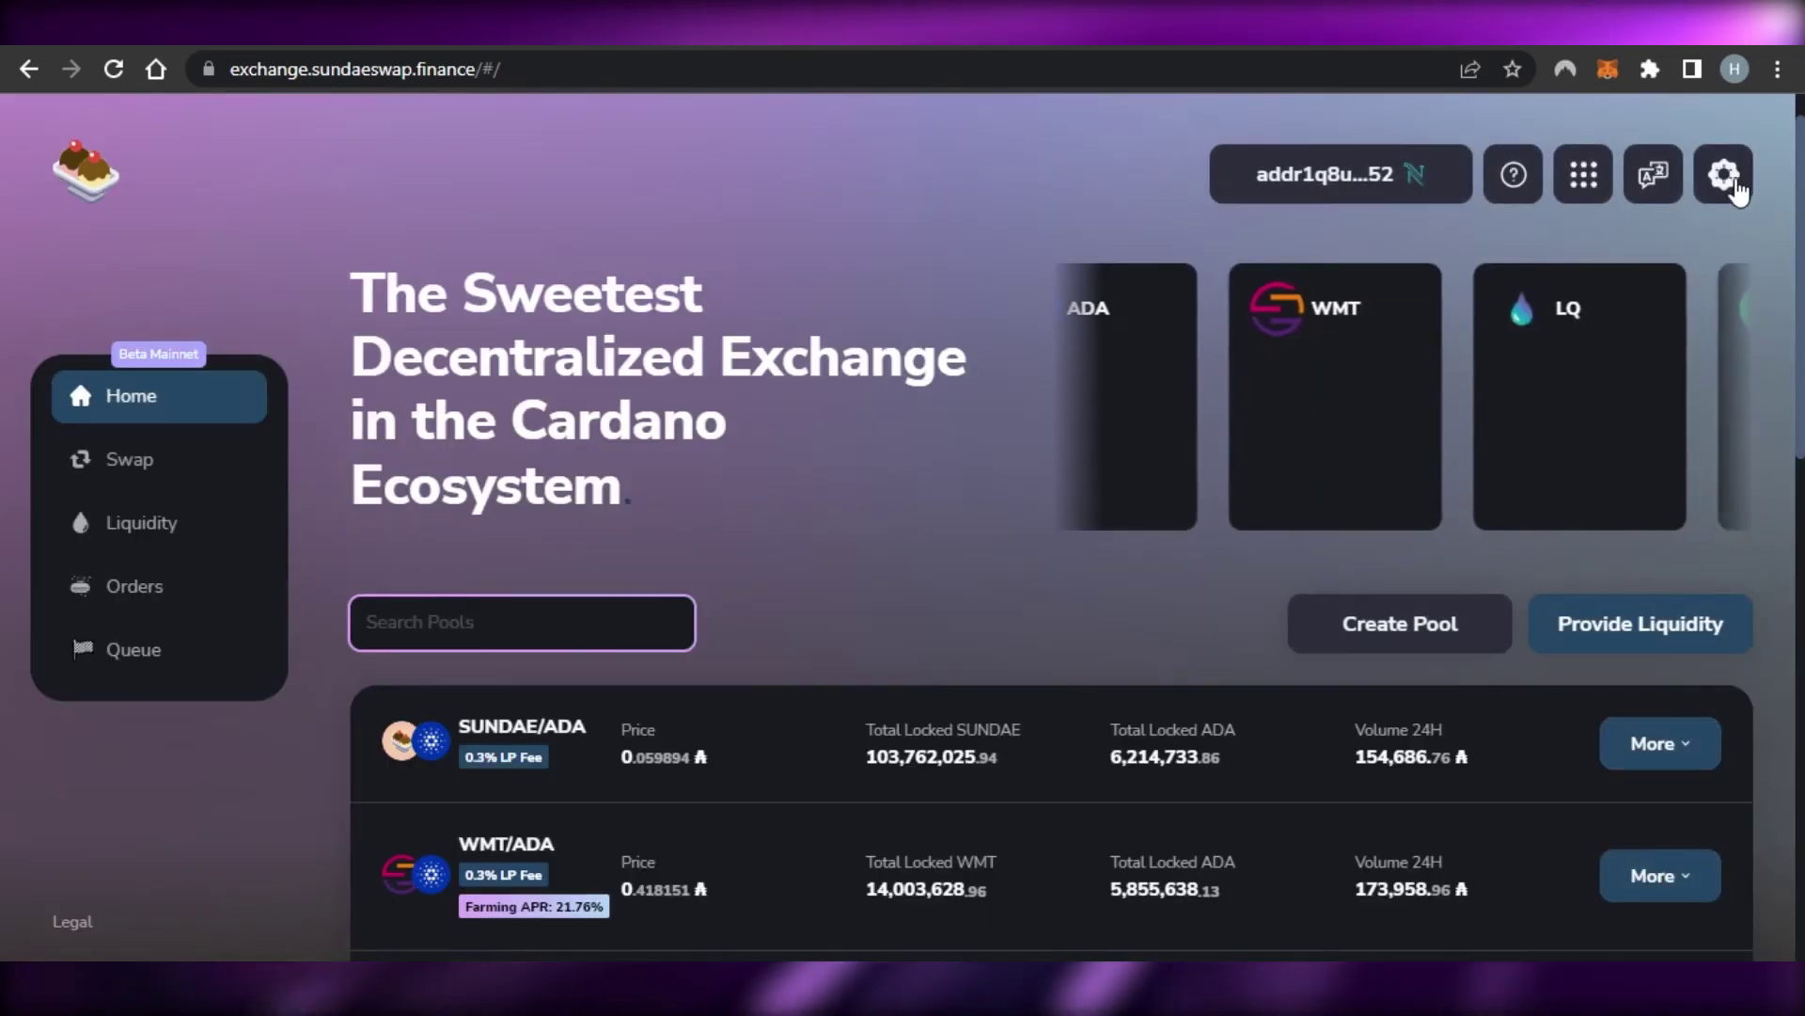
left_click(1396, 173)
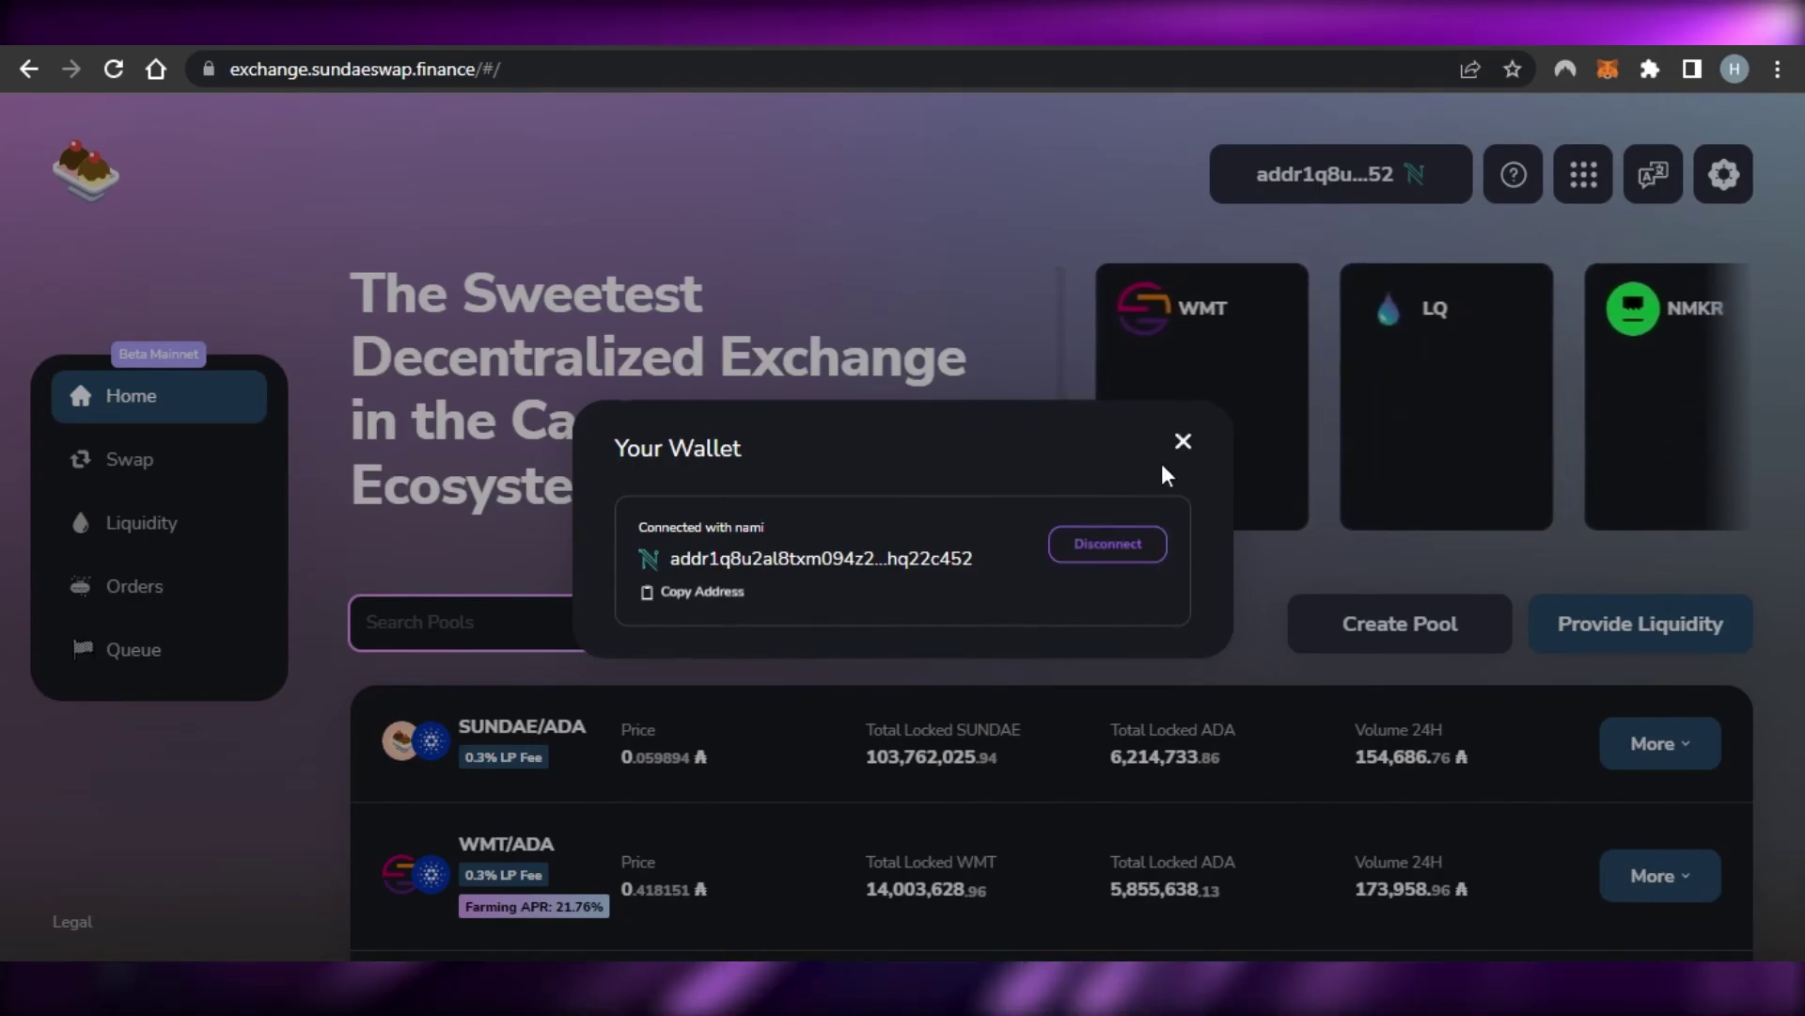
left_click(1183, 442)
scroll(1182, 449, "down", 10)
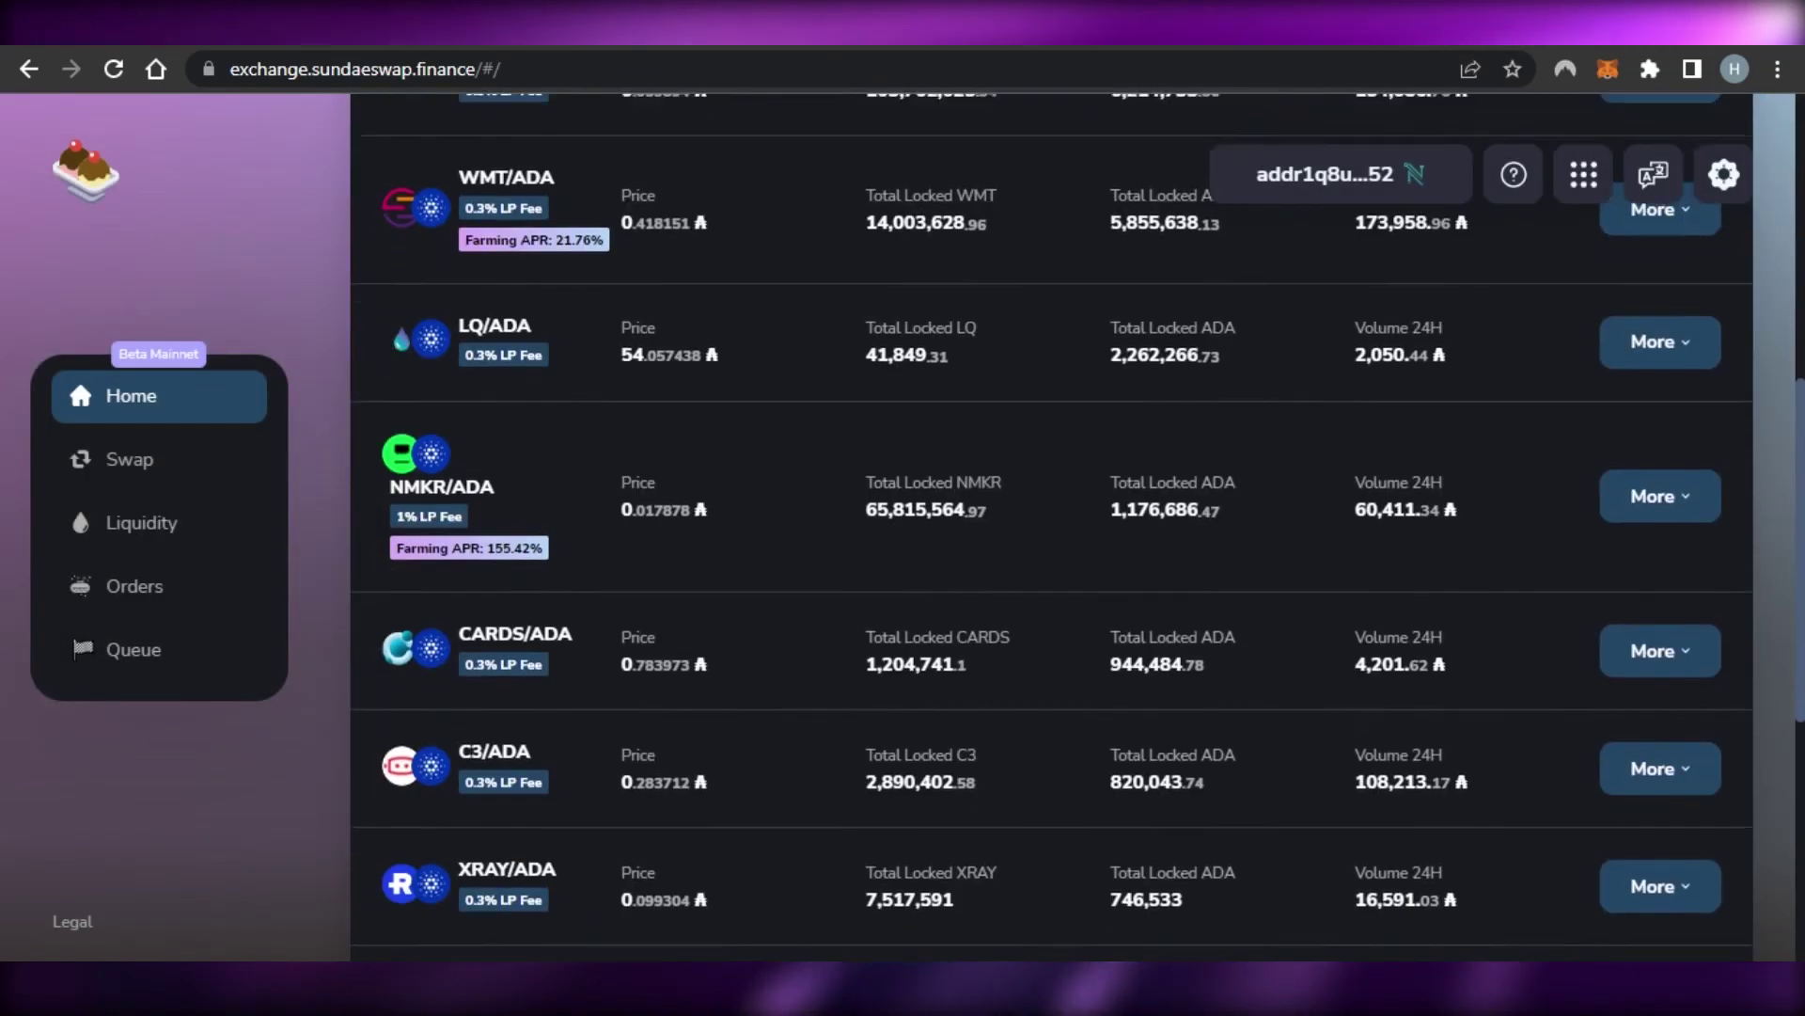
scroll(1052, 527, "down", 15)
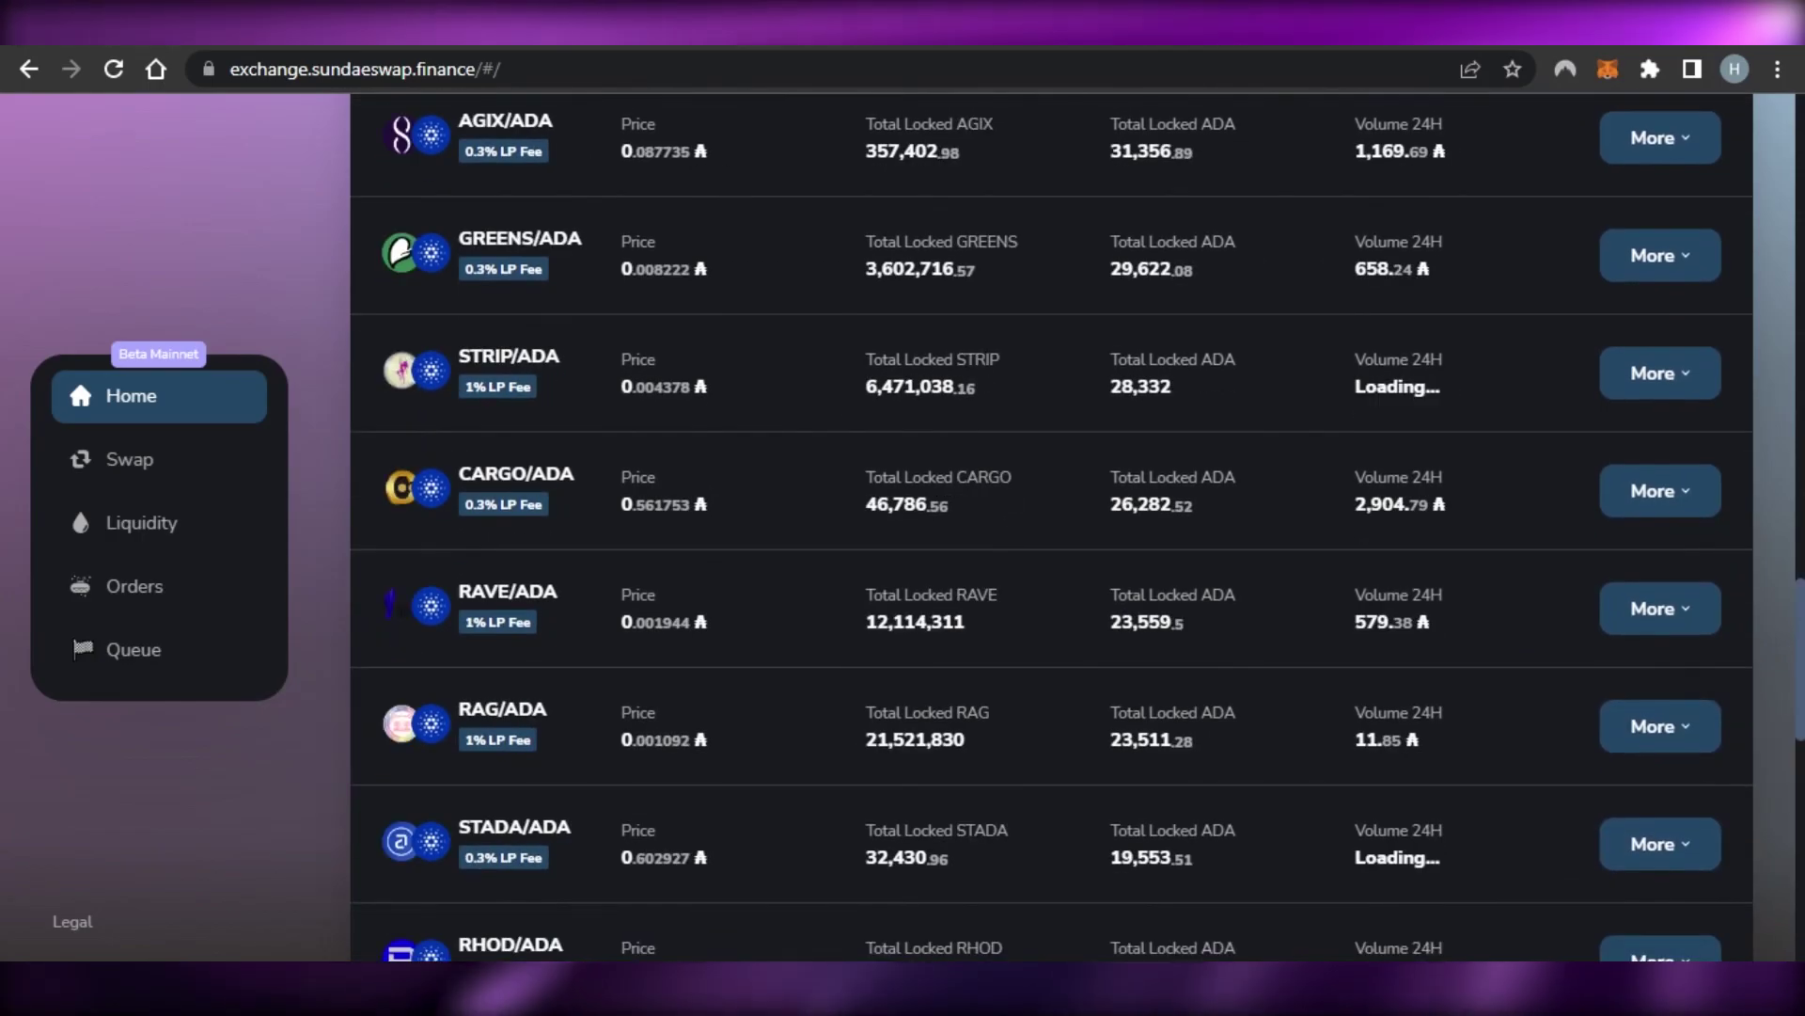
left_click_drag(1798, 804, 1798, 174)
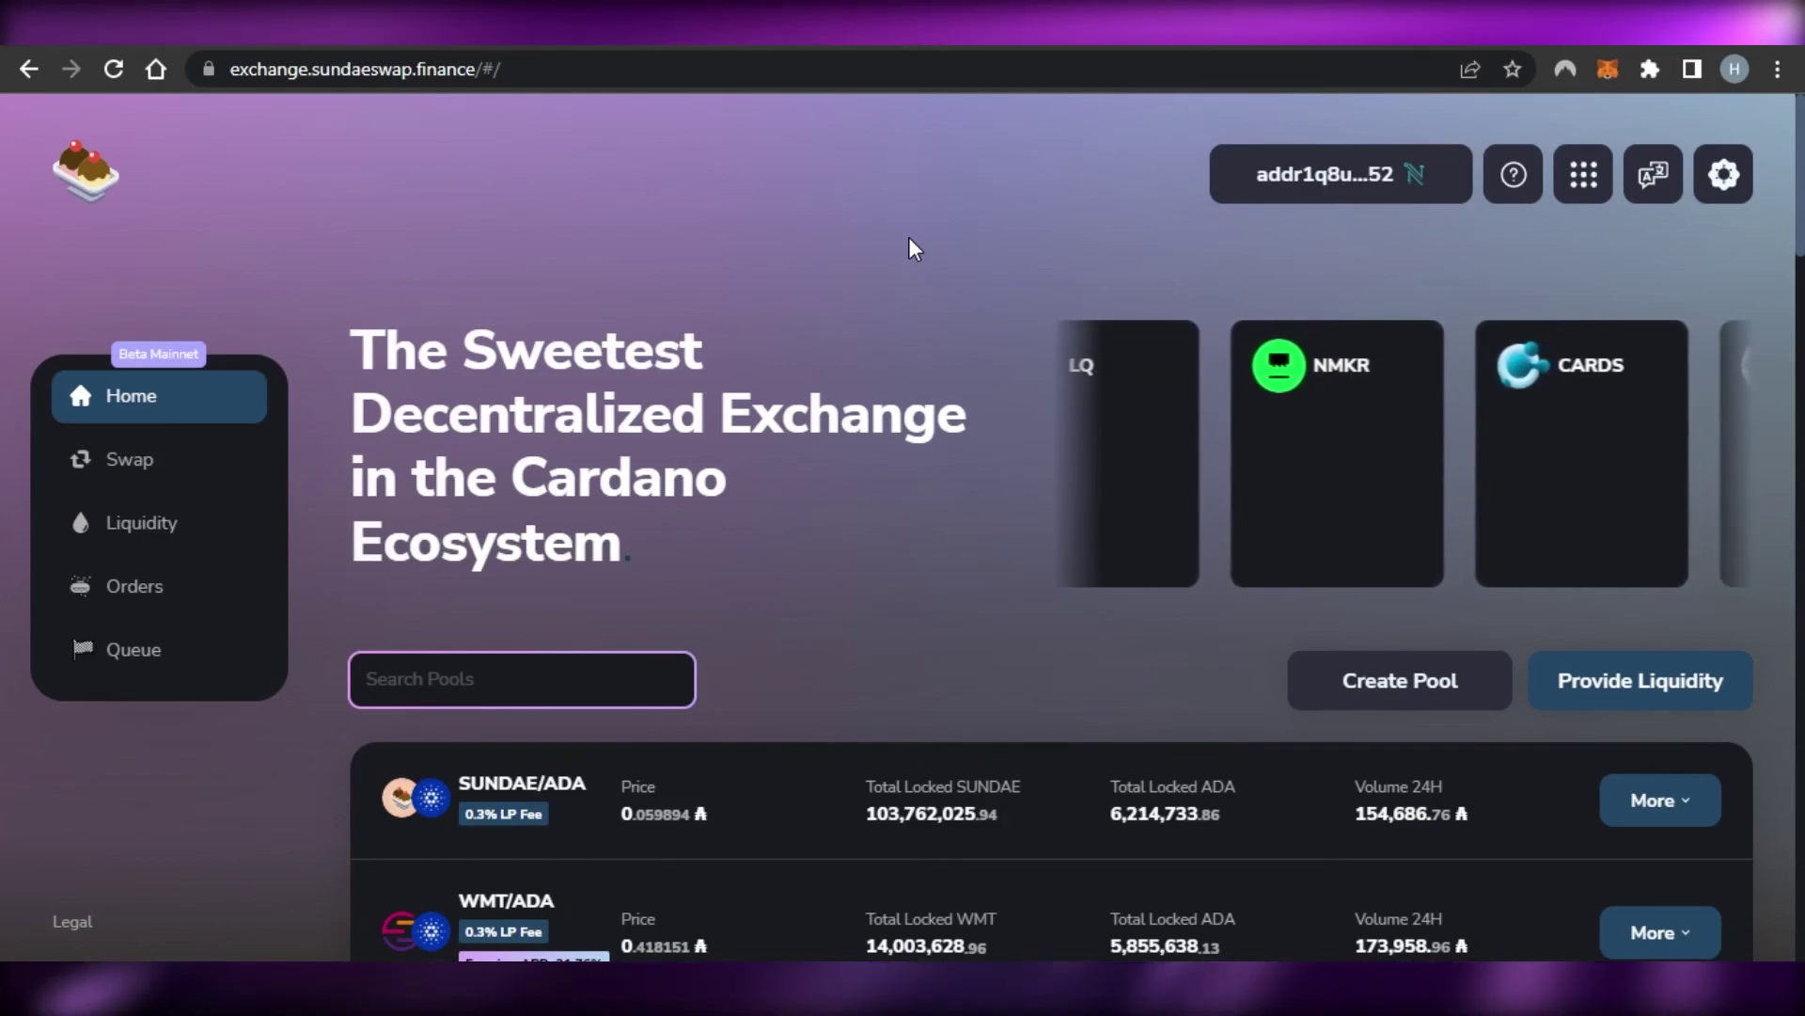
scroll(1693, 461, "down", 8)
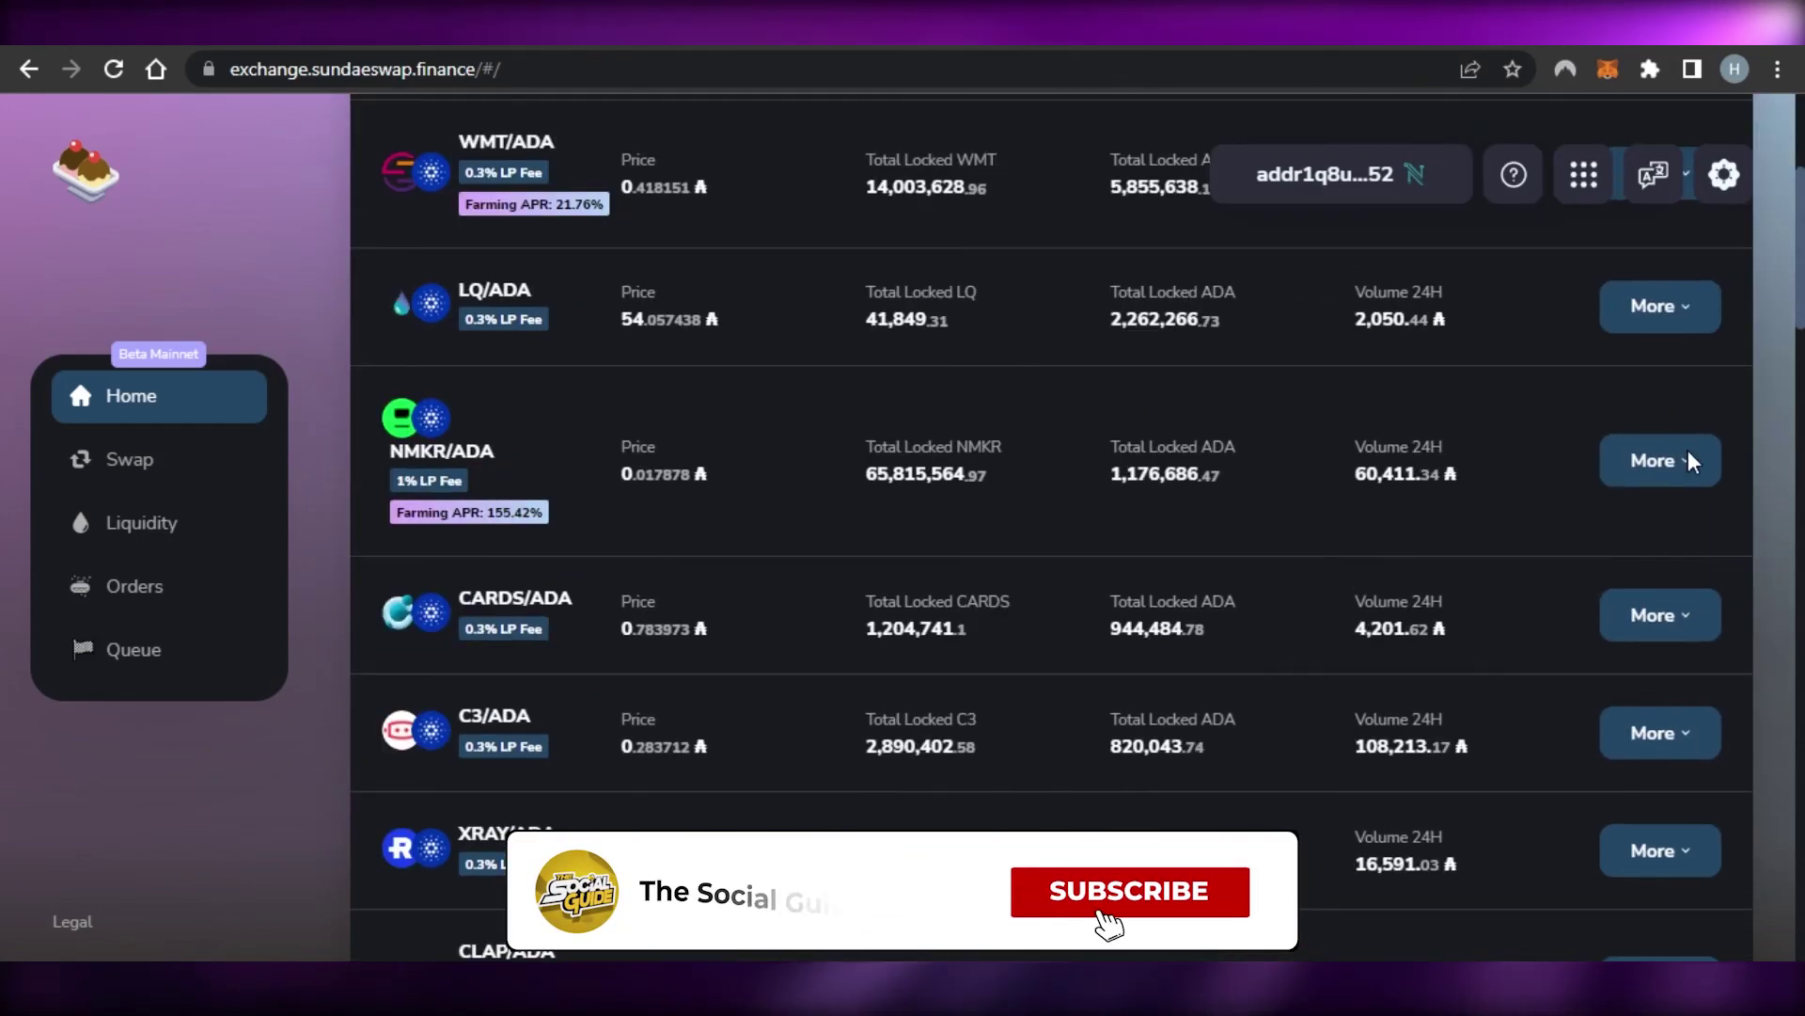
scroll(1693, 461, "down", 12)
scroll(1777, 455, "up", 8)
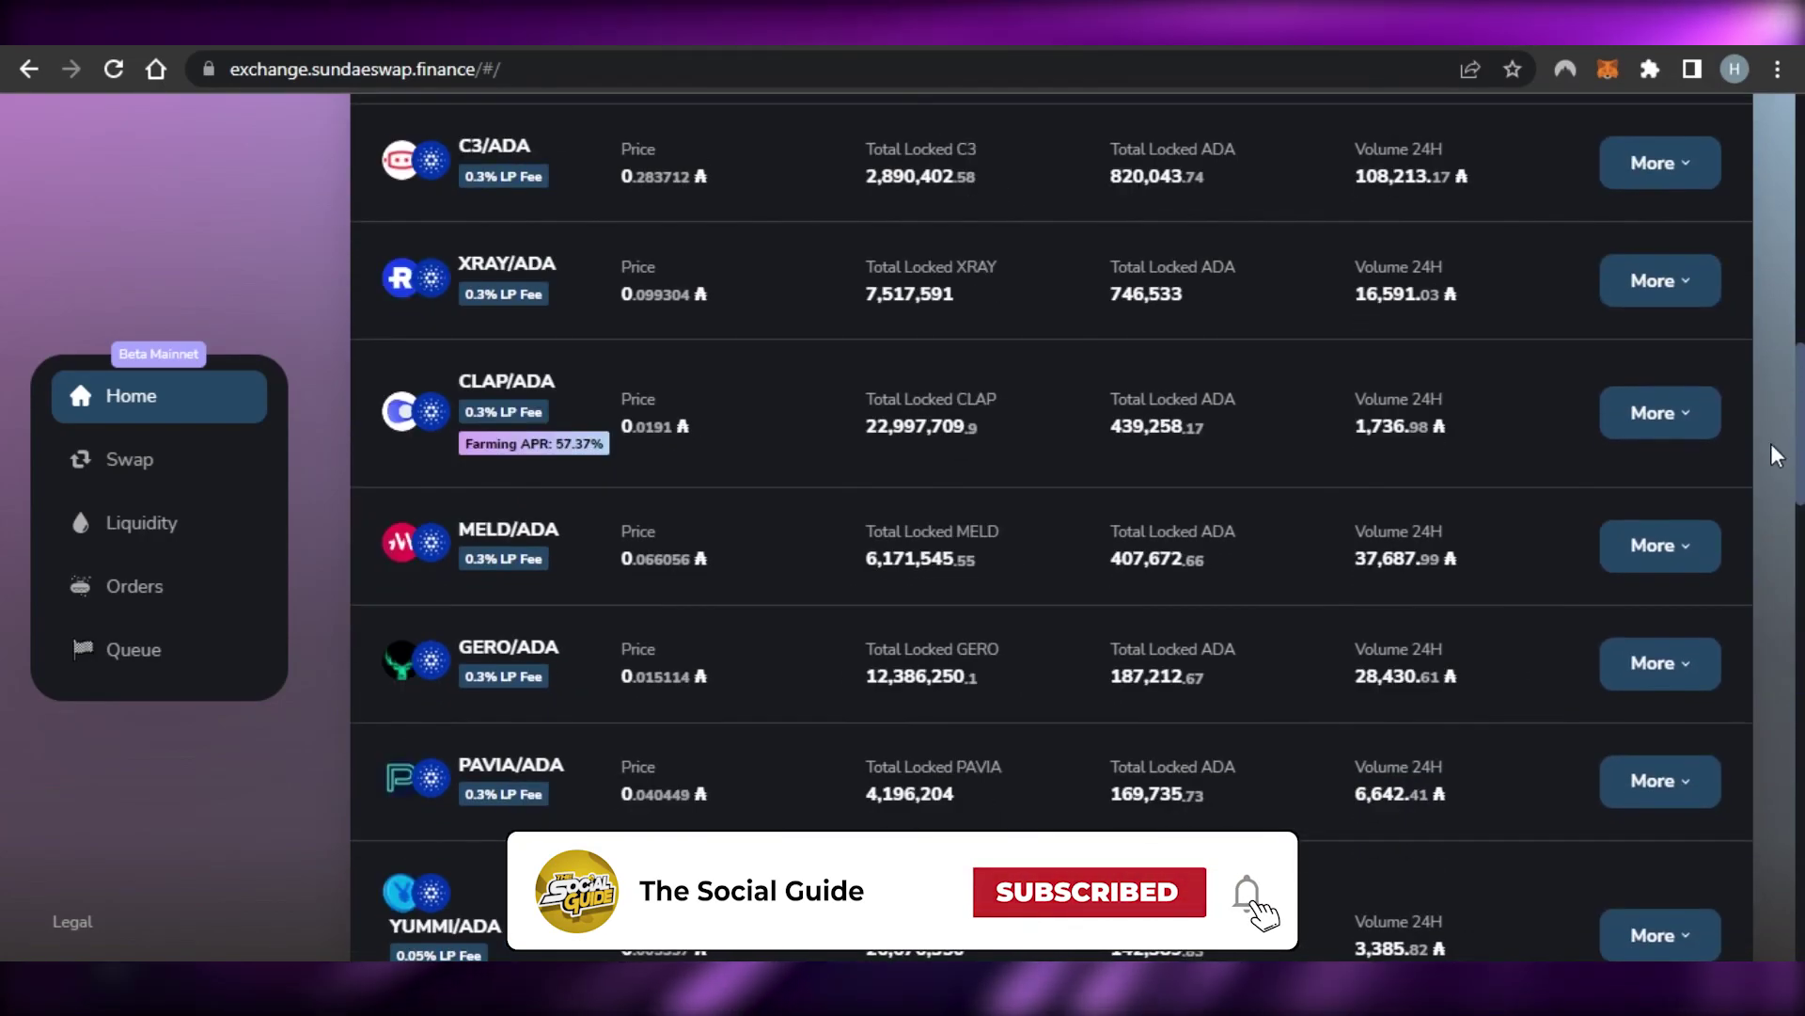
scroll(1776, 455, "up", 10)
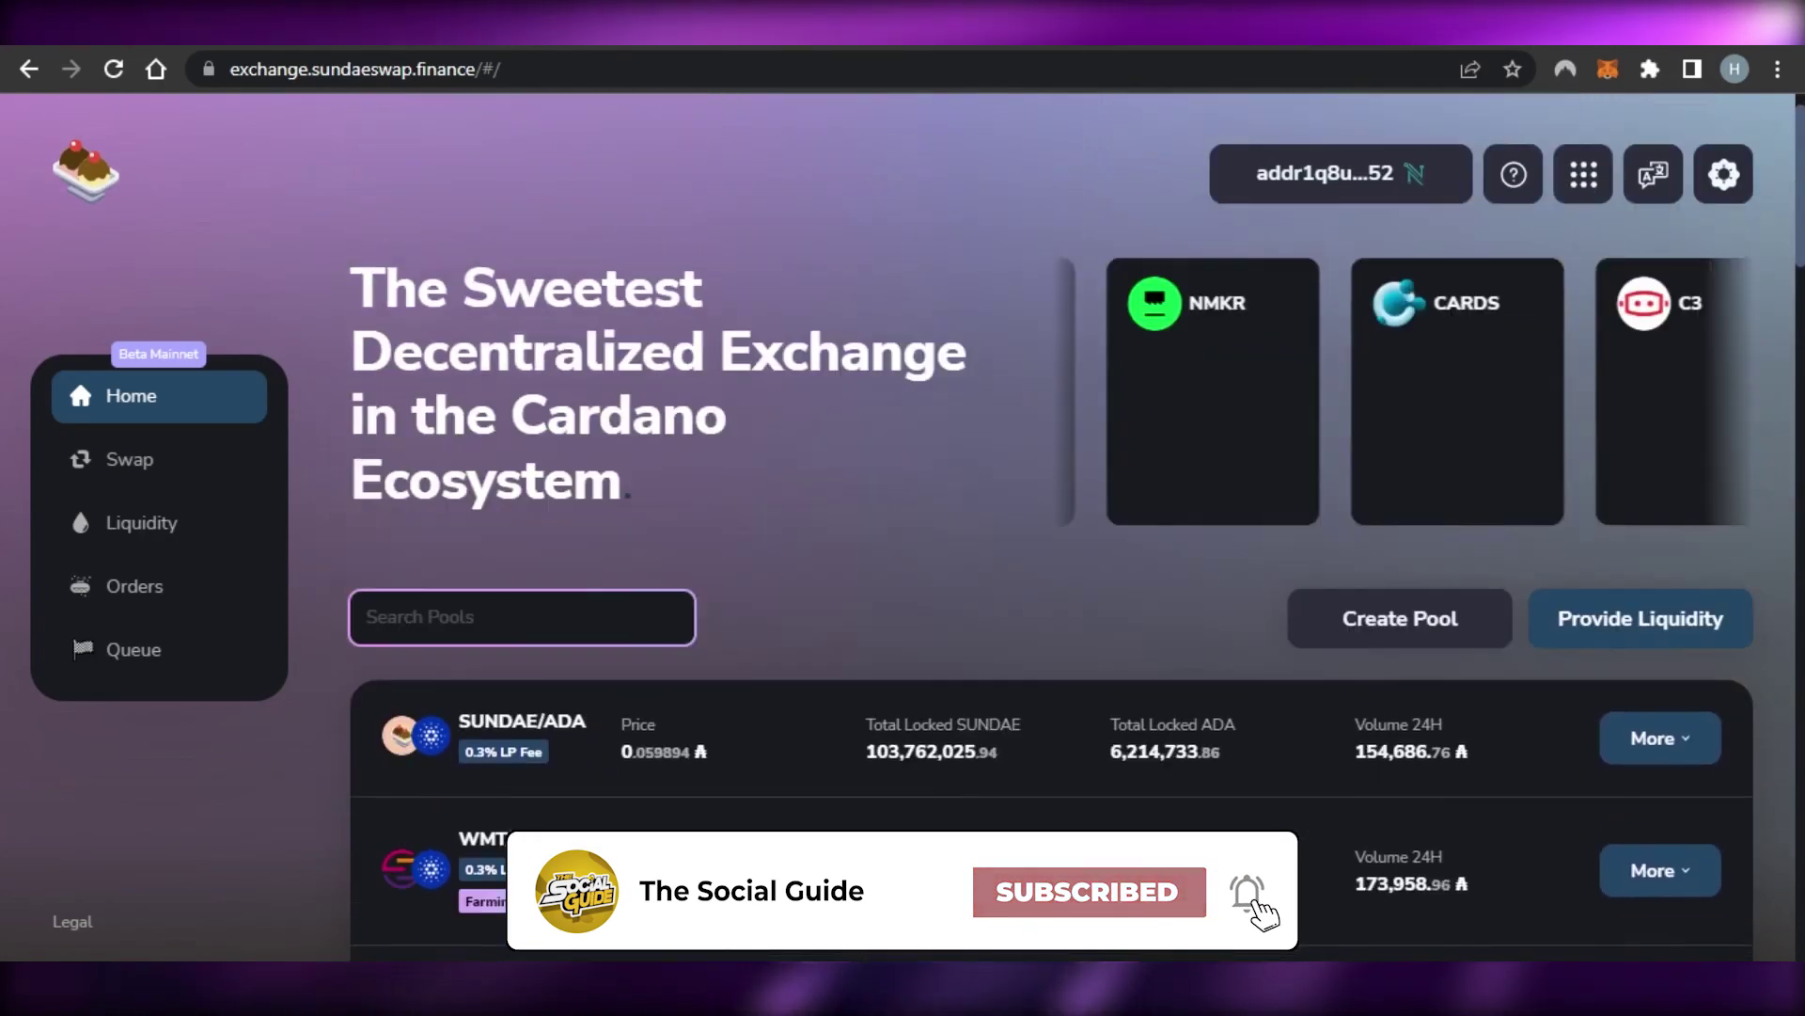
scroll(1801, 575, "down", 15)
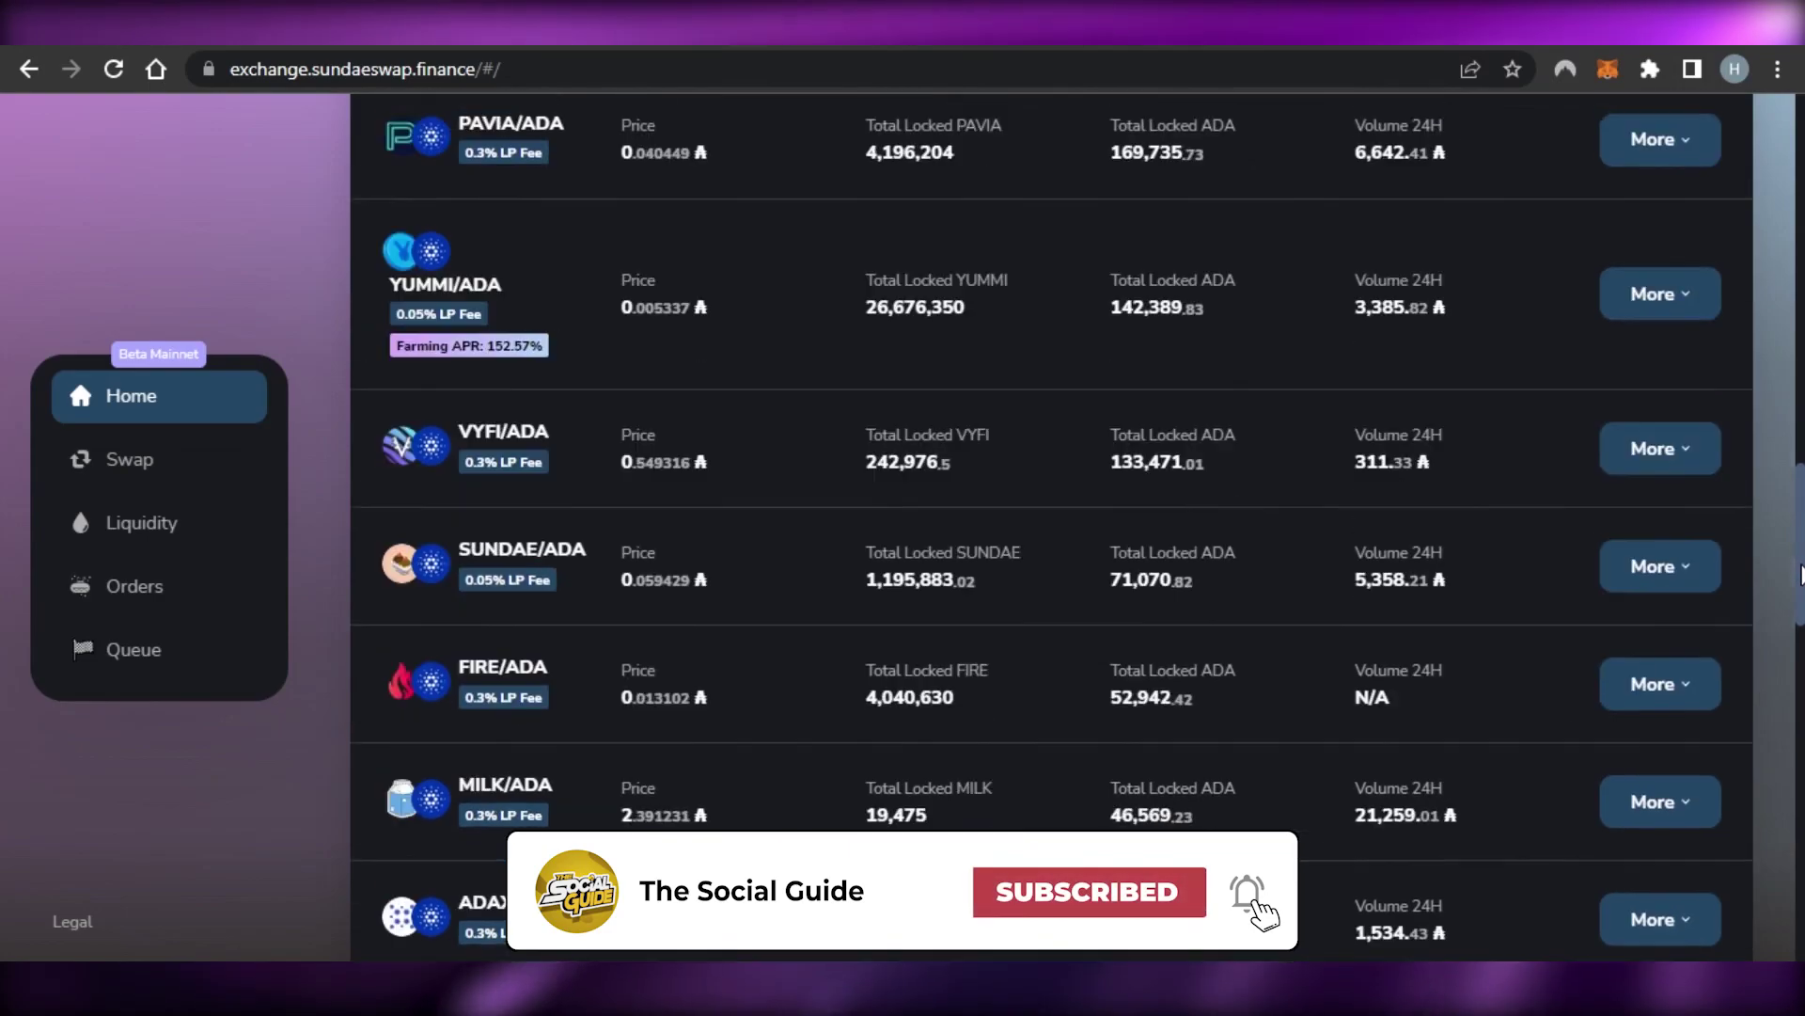